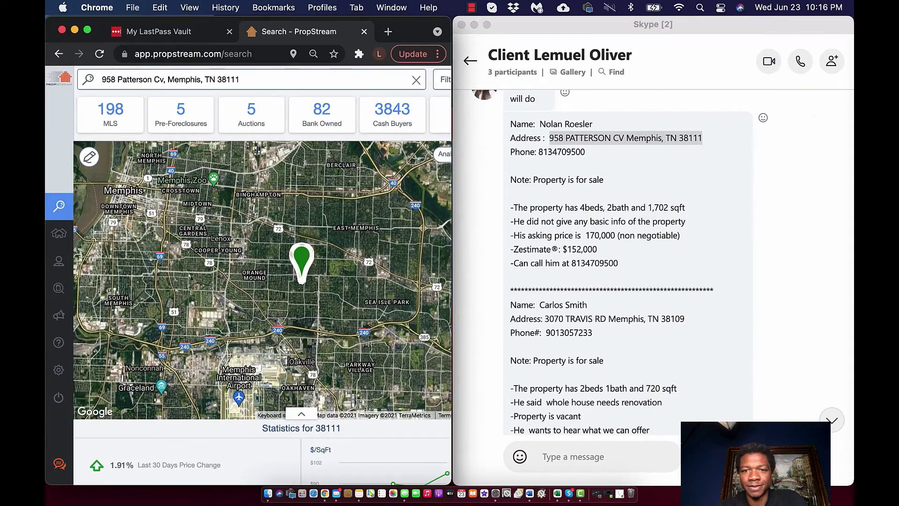
pyautogui.press('super+Tab')
pyautogui.scroll(-1, 248, 276)
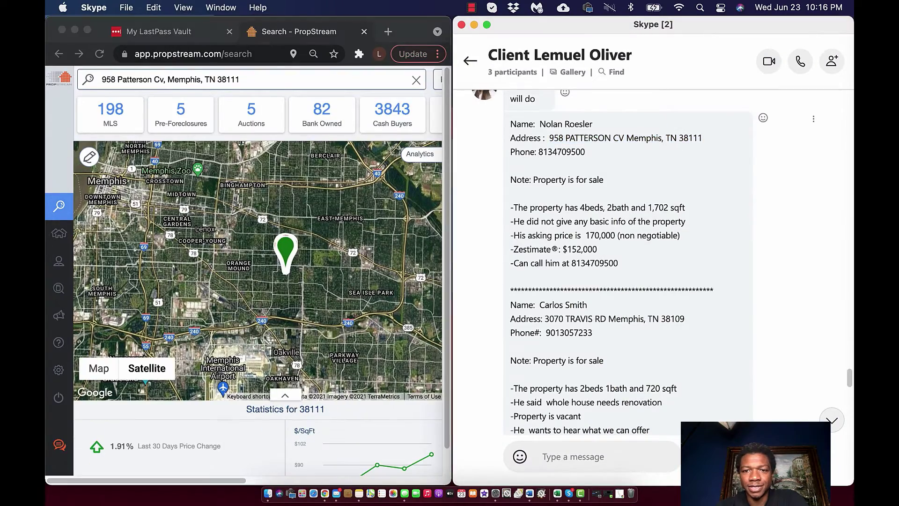
pyautogui.moveTo(684, 319); pyautogui.dragTo(544, 318)
pyautogui.press('super+c')
# Replace the PropStream search with the Travis Rd address, accept the suggestion, and go full screen
pyautogui.press('super+Tab')
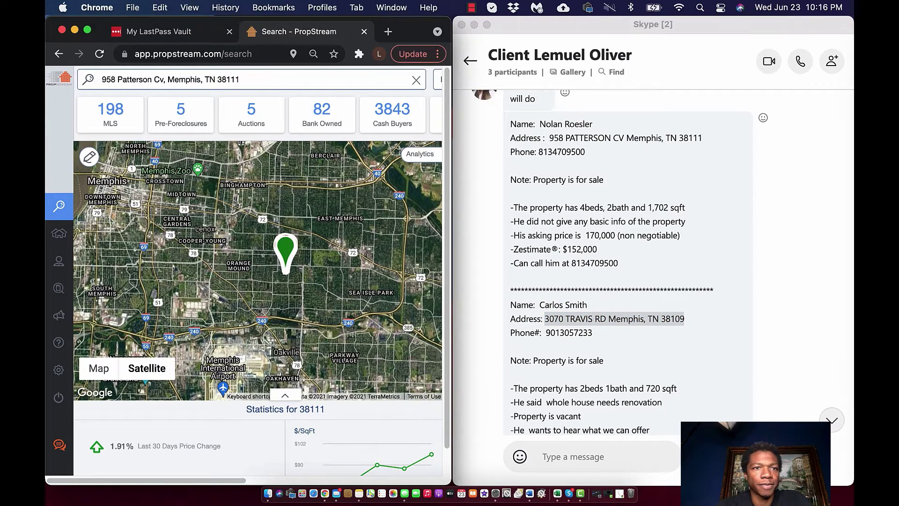
pyautogui.press('super+a')
pyautogui.press('super+v')
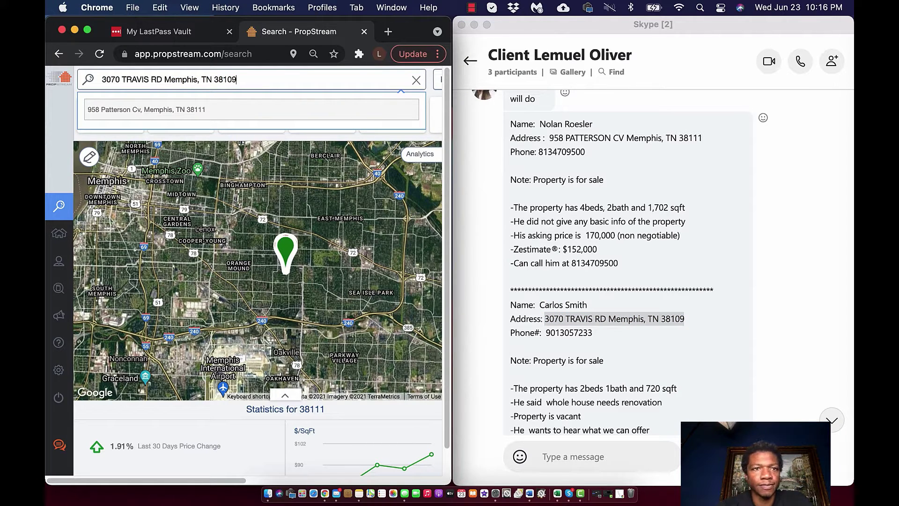
pyautogui.press('Return')
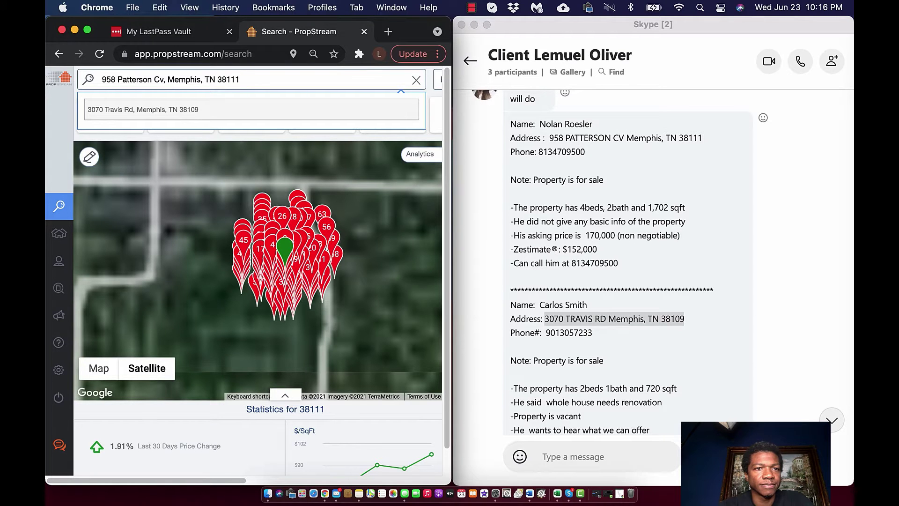
pyautogui.press('Return')
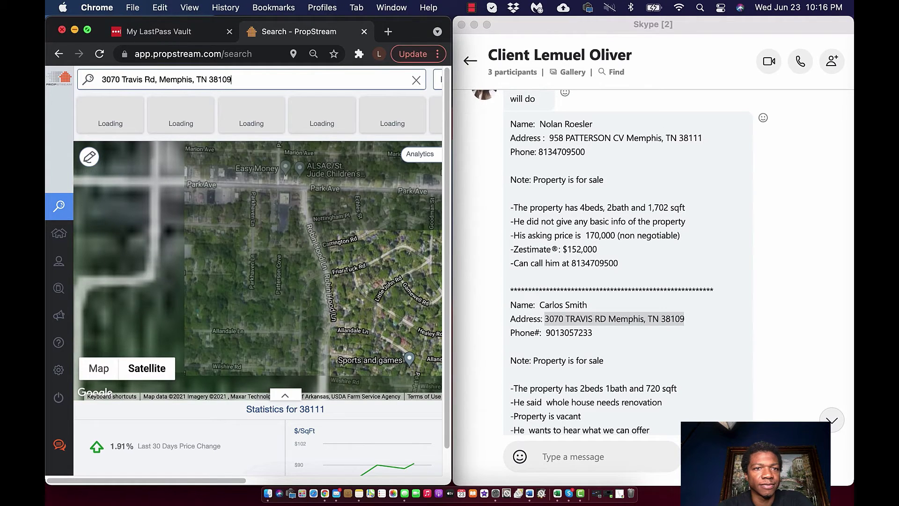
pyautogui.press('ctrl+super+f')
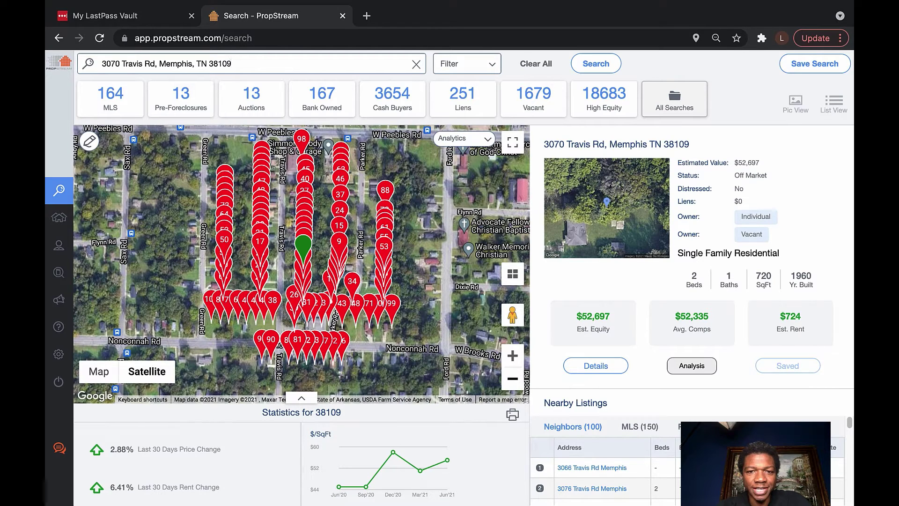
pyautogui.scroll(-2, 303, 238)
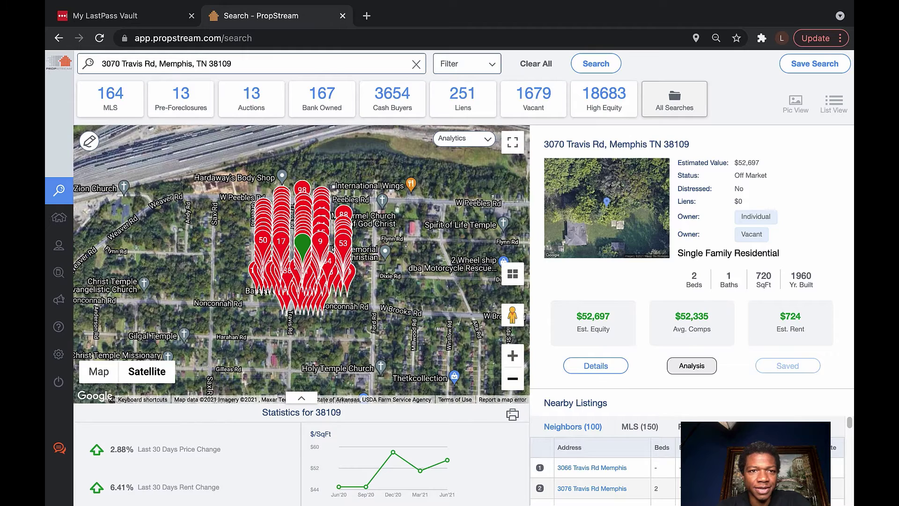
pyautogui.scroll(-2, 302, 244)
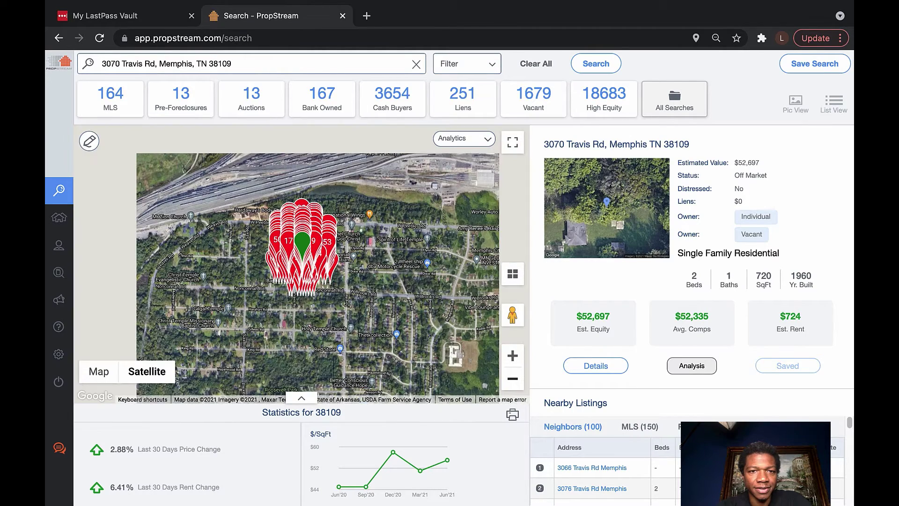
pyautogui.scroll(-1, 302, 243)
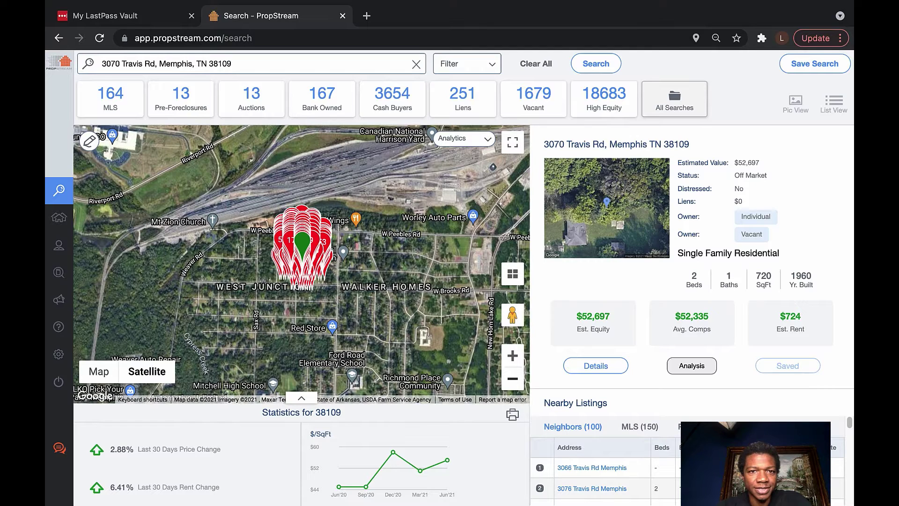
pyautogui.scroll(-1, 301, 243)
pyautogui.scroll(-1, 302, 243)
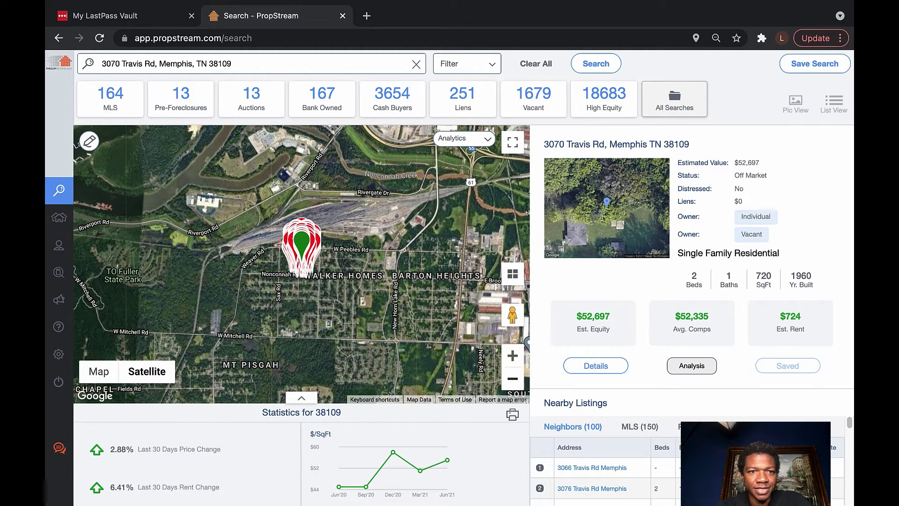
pyautogui.scroll(-1, 302, 243)
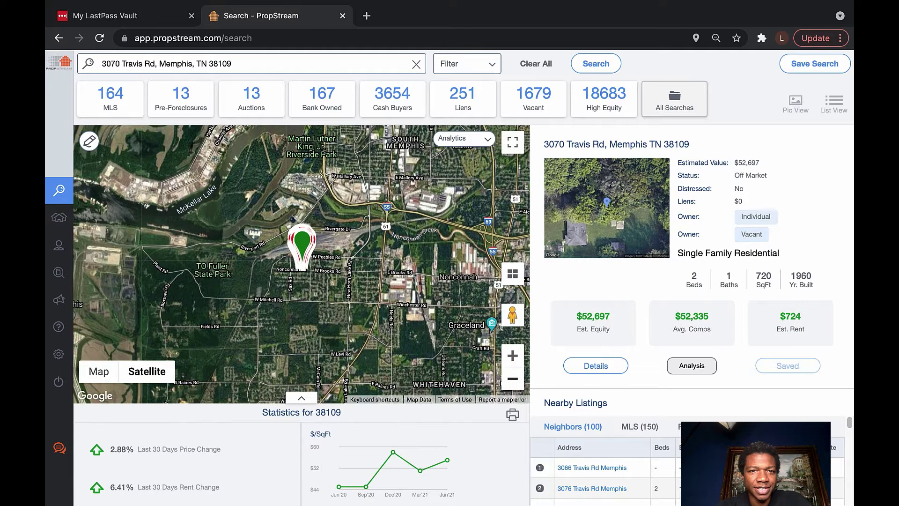
pyautogui.scroll(-1, 302, 262)
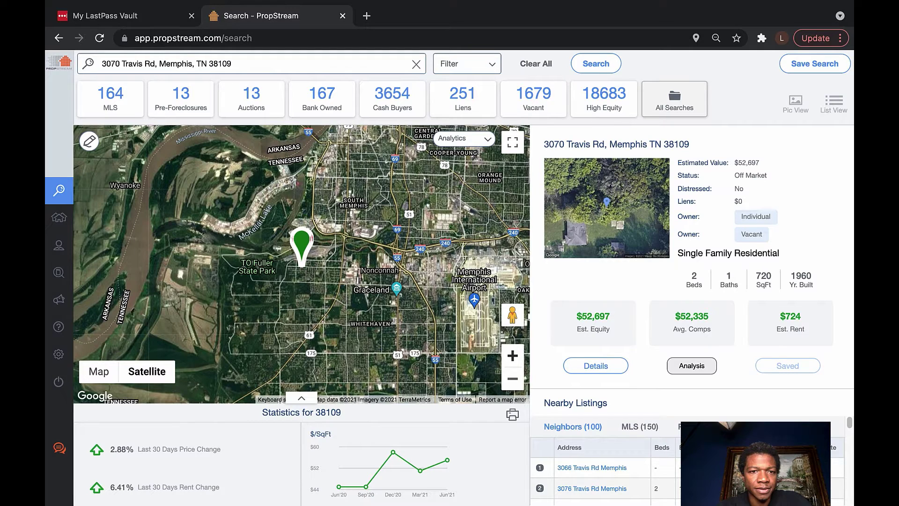
pyautogui.scroll(2, 301, 245)
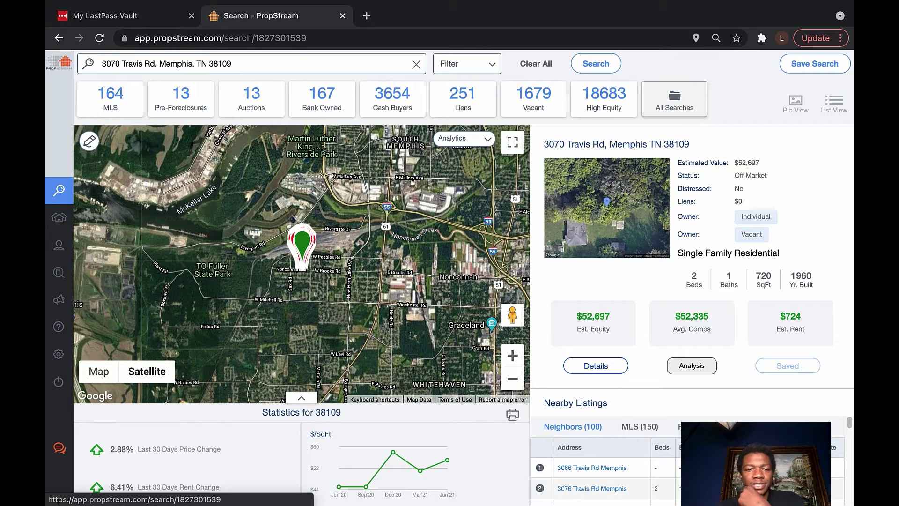
pyautogui.click(595, 365)
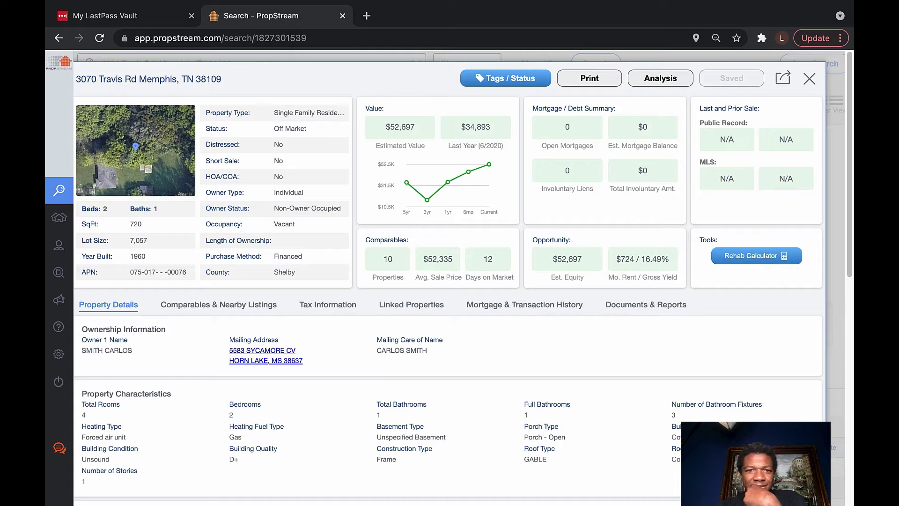
pyautogui.scroll(-2, 524, 281)
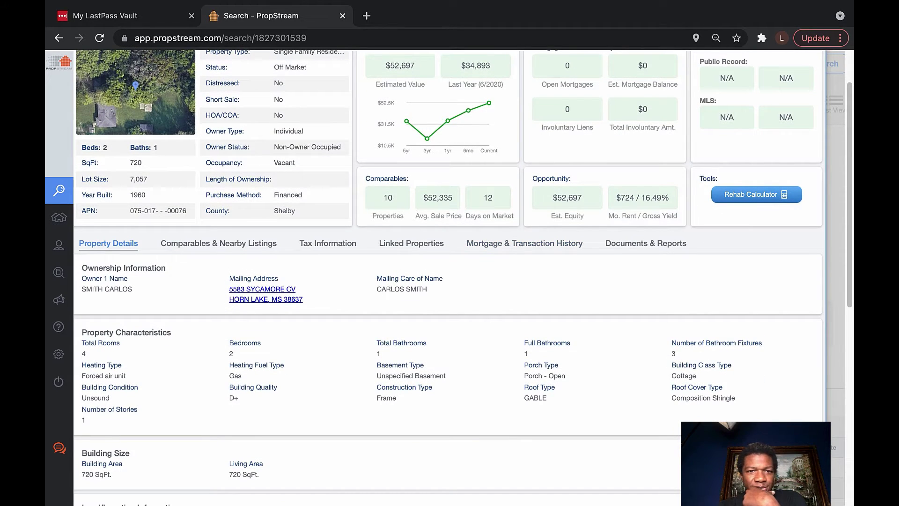
pyautogui.scroll(-4, 449, 276)
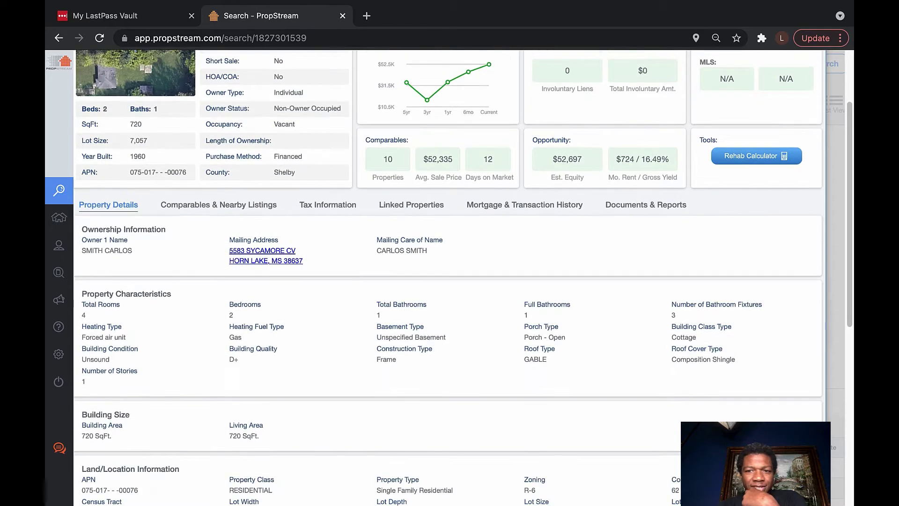
pyautogui.scroll(-1, 449, 276)
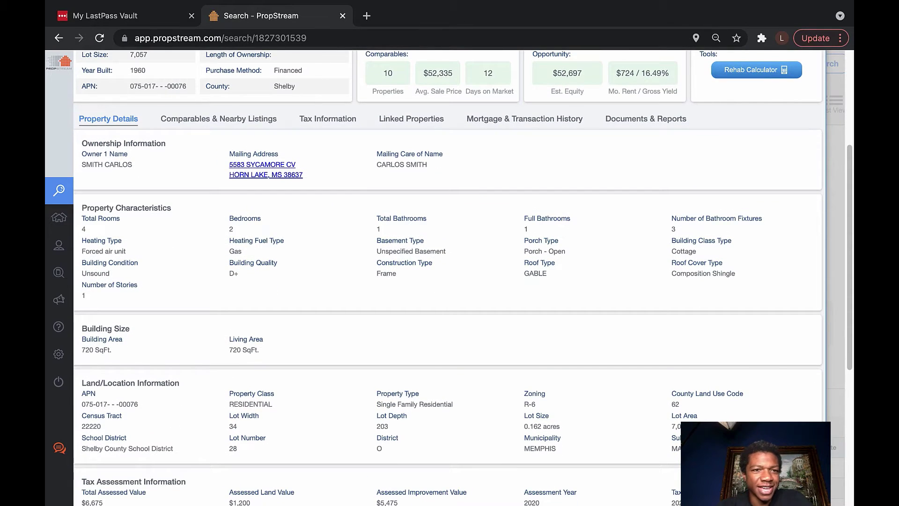
pyautogui.scroll(-4, 449, 276)
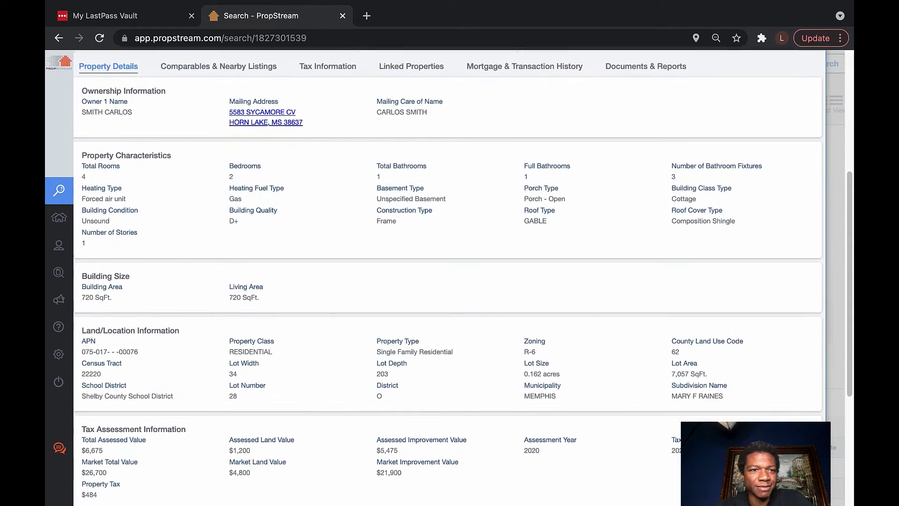
pyautogui.scroll(-3, 450, 277)
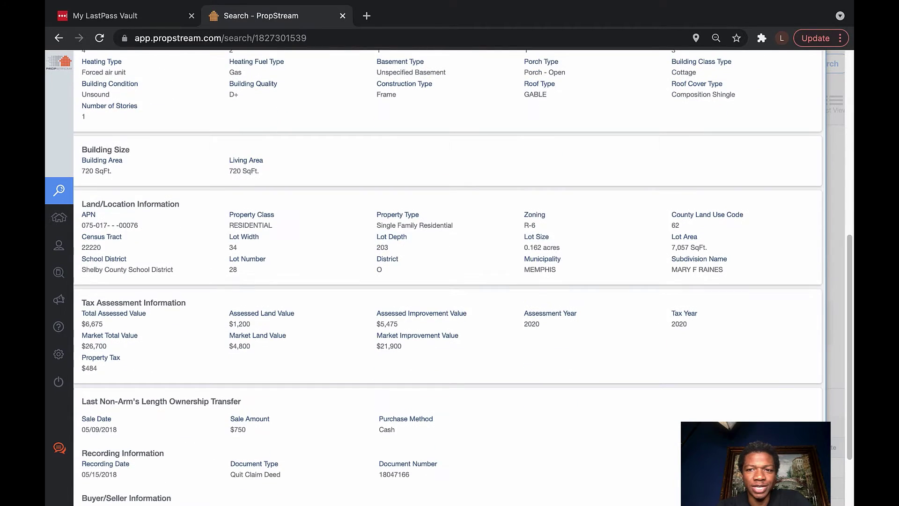
pyautogui.scroll(-2, 449, 276)
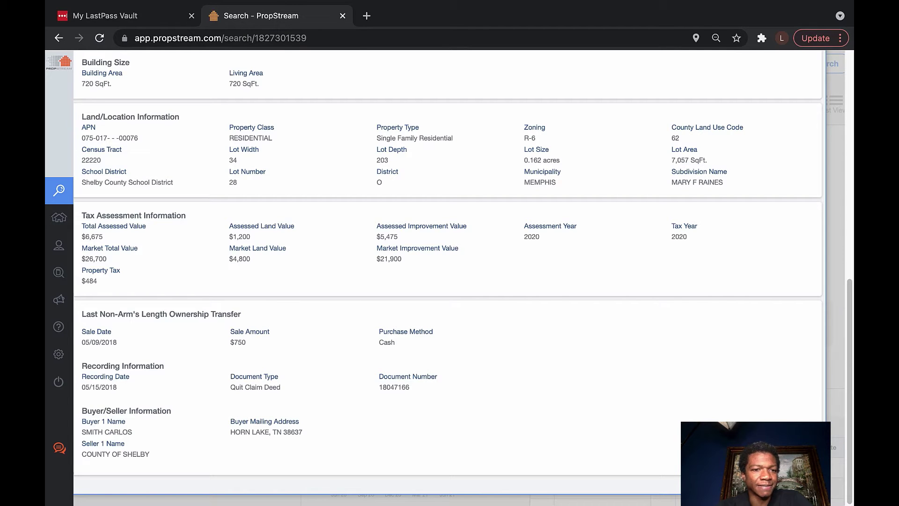
pyautogui.scroll(1, 449, 276)
pyautogui.scroll(10, 449, 276)
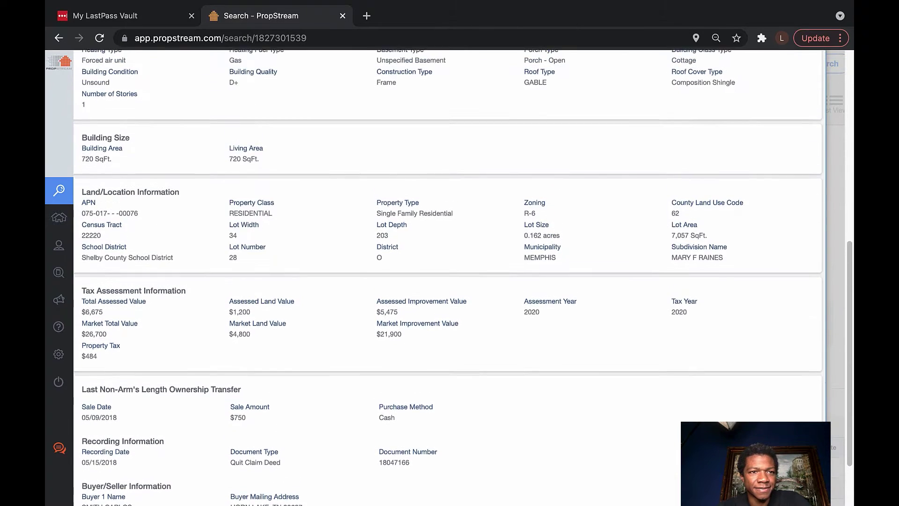
pyautogui.scroll(5, 450, 276)
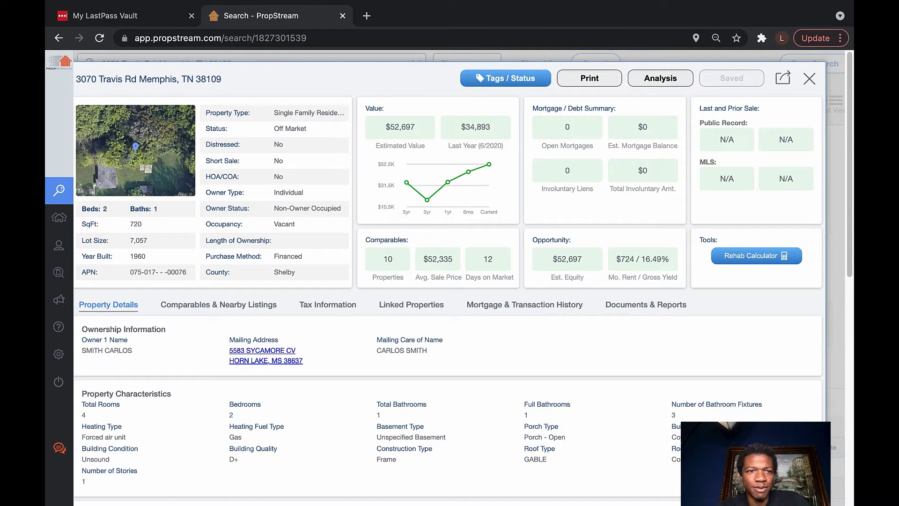
pyautogui.scroll(-1, 450, 277)
pyautogui.scroll(-4, 451, 278)
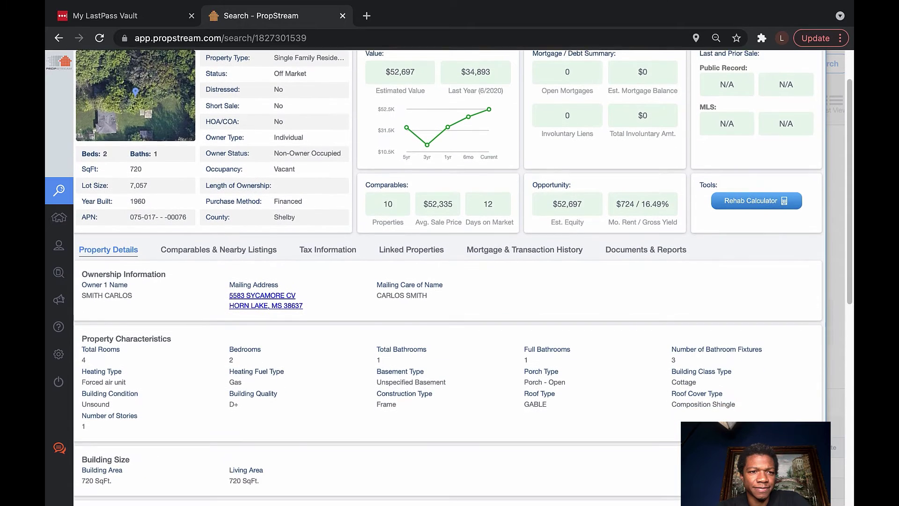
pyautogui.scroll(-4, 451, 277)
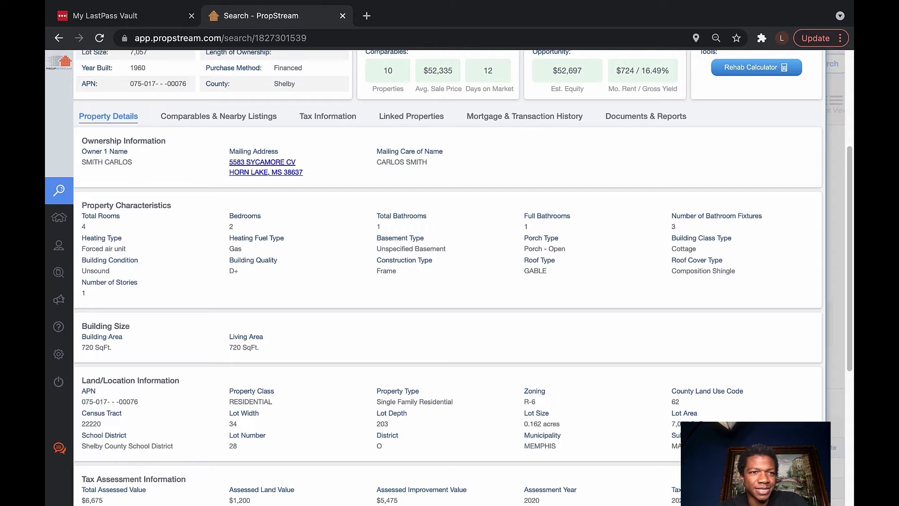
pyautogui.scroll(2, 449, 278)
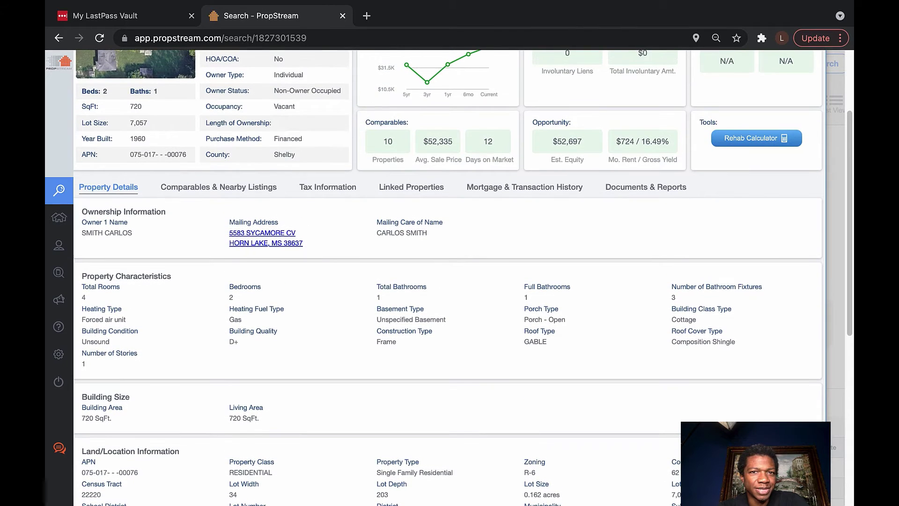
pyautogui.scroll(-2, 448, 278)
pyautogui.scroll(-4, 448, 278)
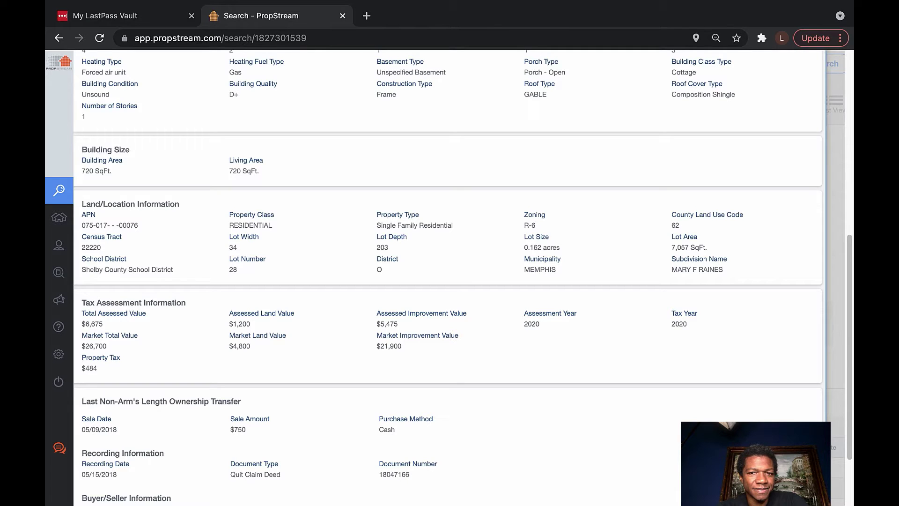
pyautogui.scroll(-2, 448, 278)
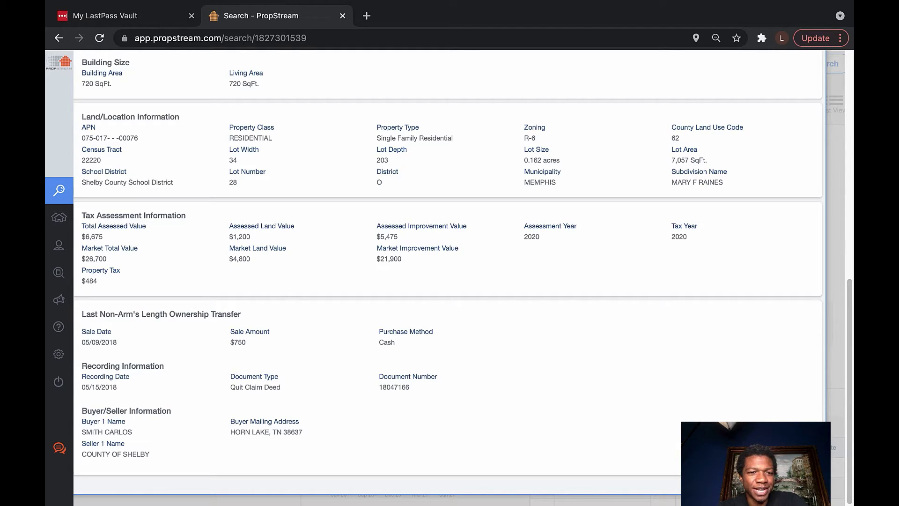
pyautogui.scroll(5, 449, 281)
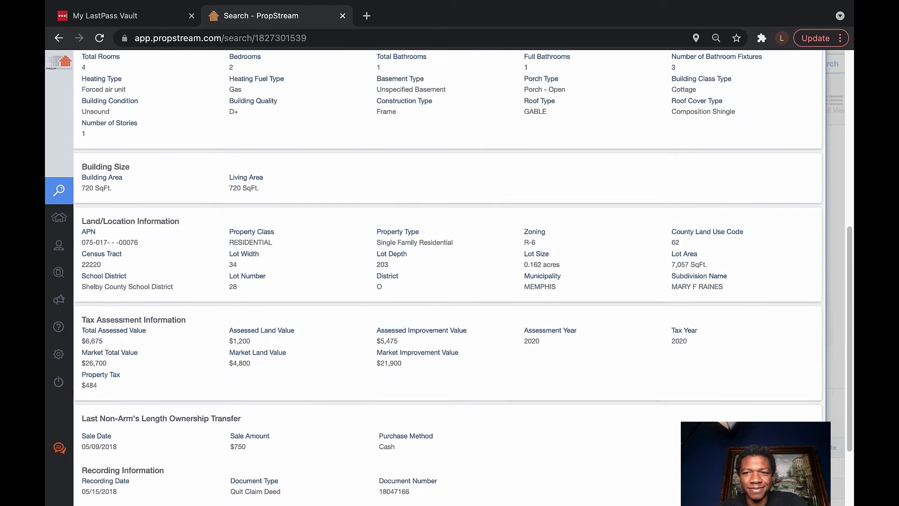
pyautogui.scroll(4, 450, 280)
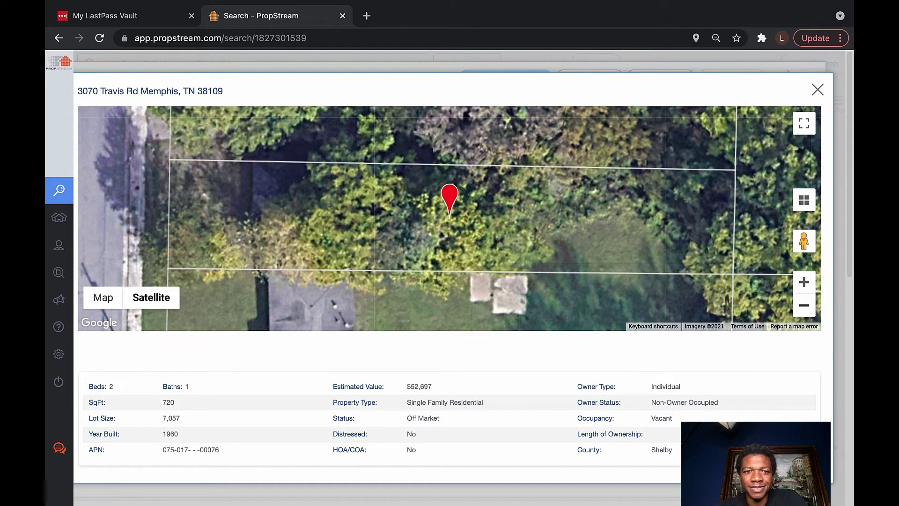
# Zoom the satellite map out six levels to survey the neighbourhood around the lot
pyautogui.click(804, 305)
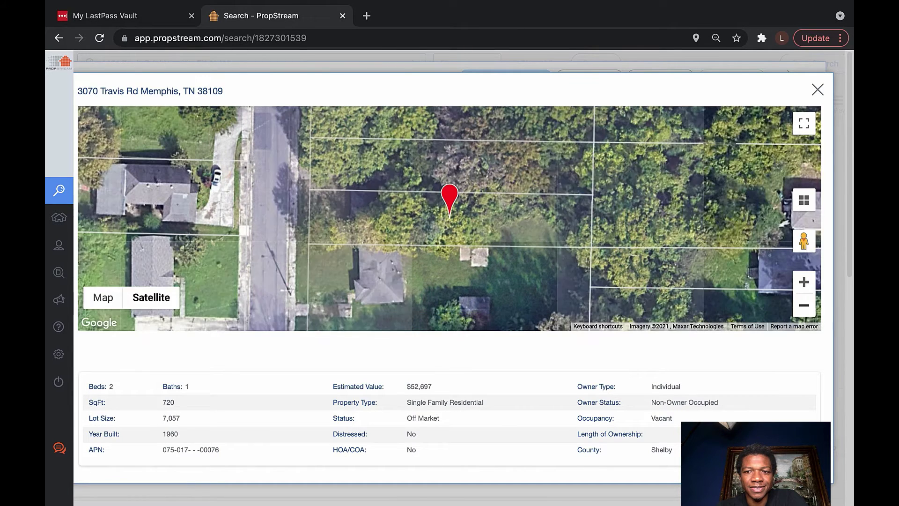
pyautogui.click(804, 304)
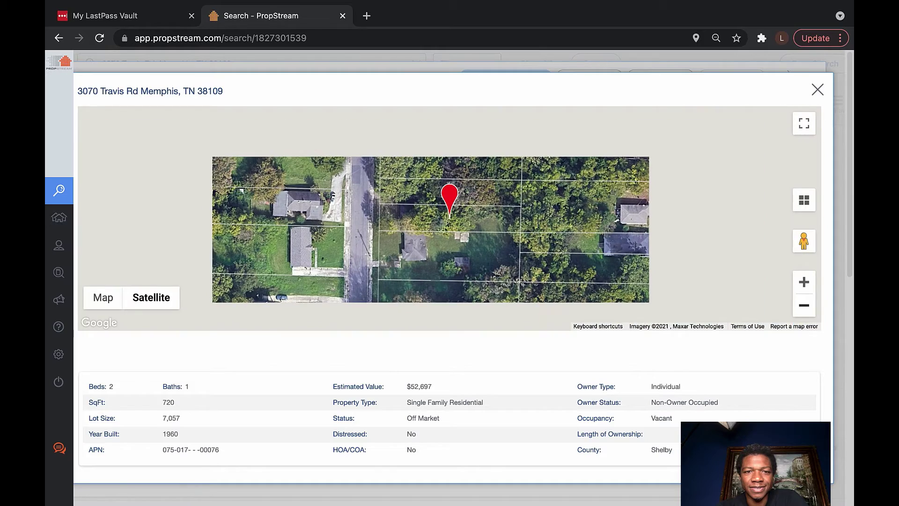
pyautogui.click(803, 305)
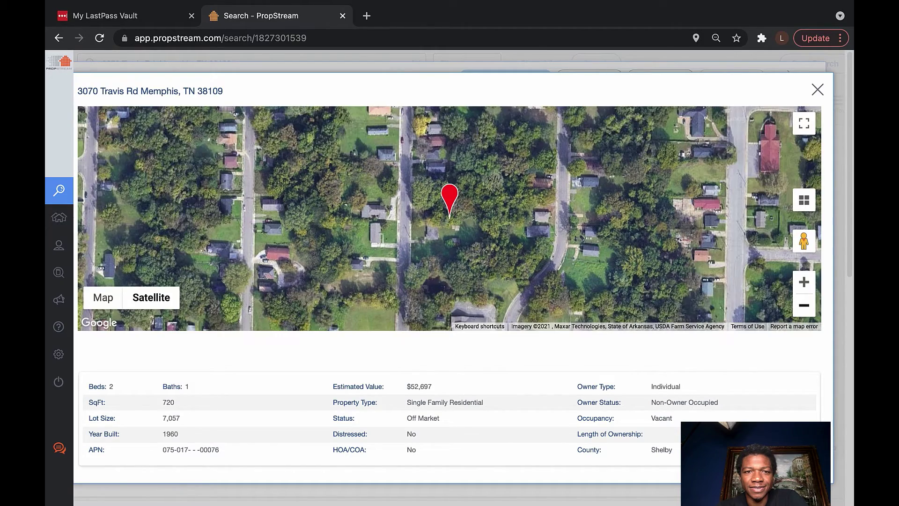
pyautogui.click(804, 305)
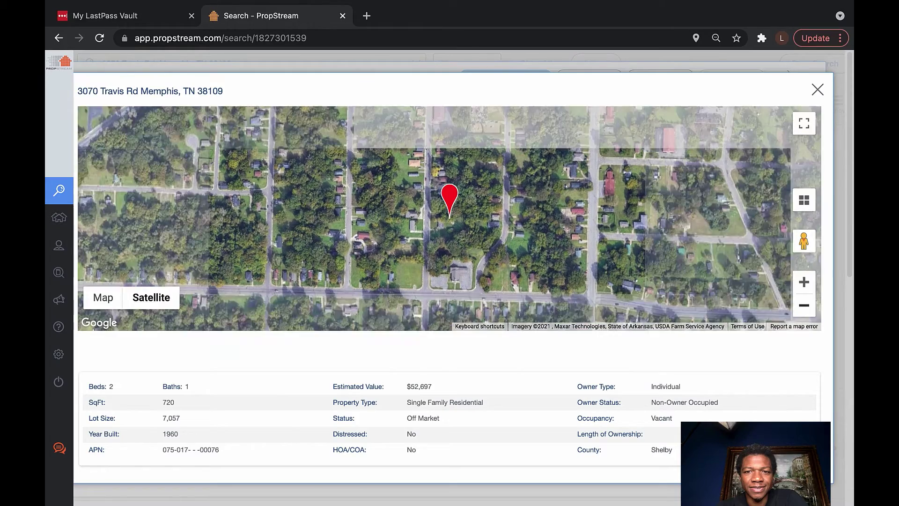
pyautogui.click(804, 305)
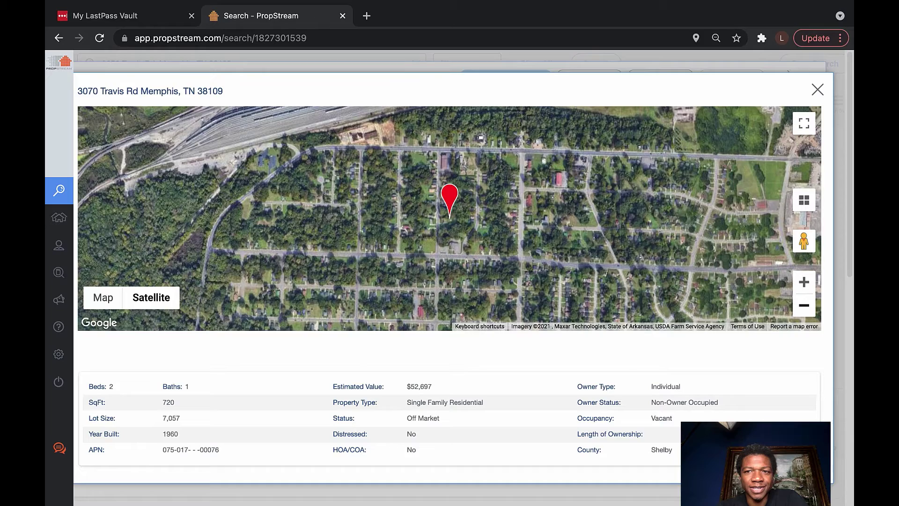
pyautogui.click(804, 305)
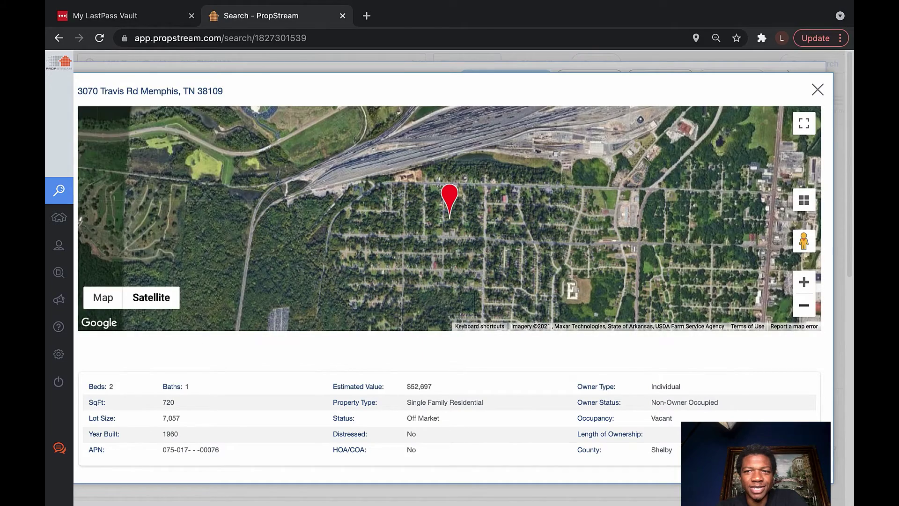
# Zoom back in to the parcel and drop Pegman on Travis Rd beside it for Street View
pyautogui.click(804, 281)
pyautogui.click(804, 282)
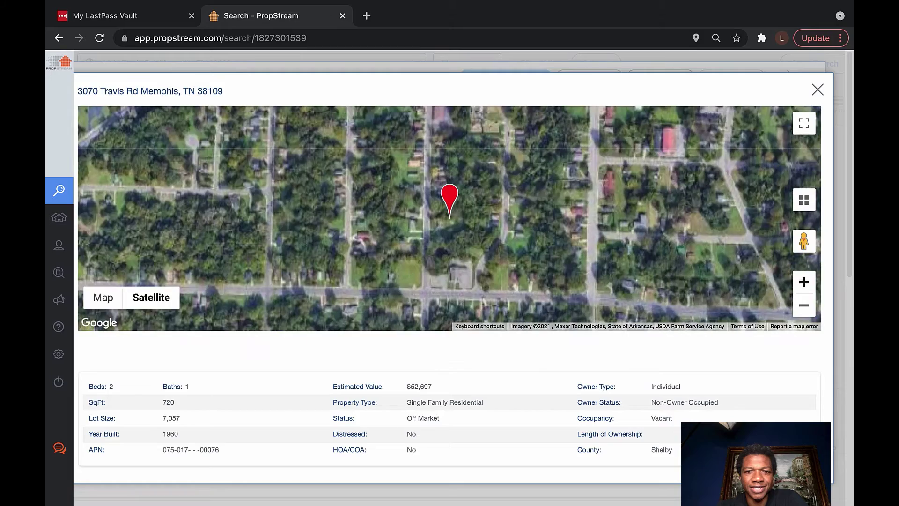
pyautogui.click(803, 281)
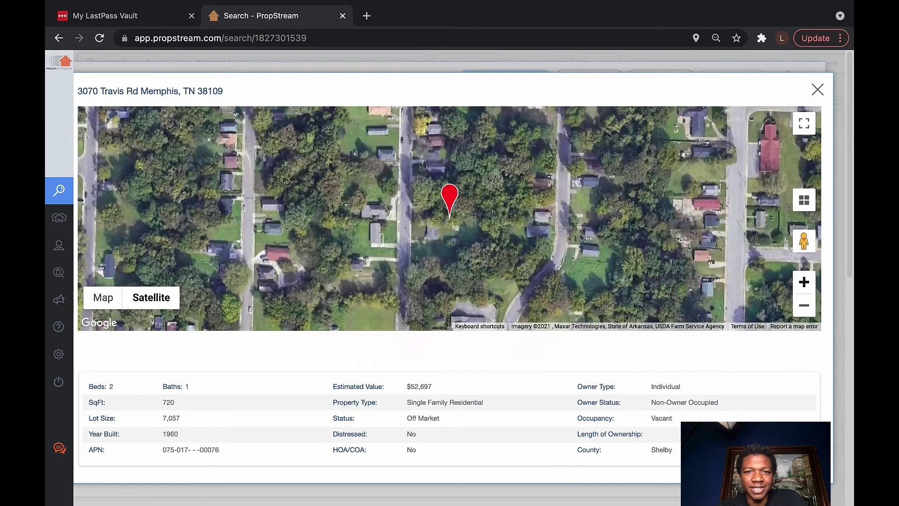
pyautogui.click(804, 282)
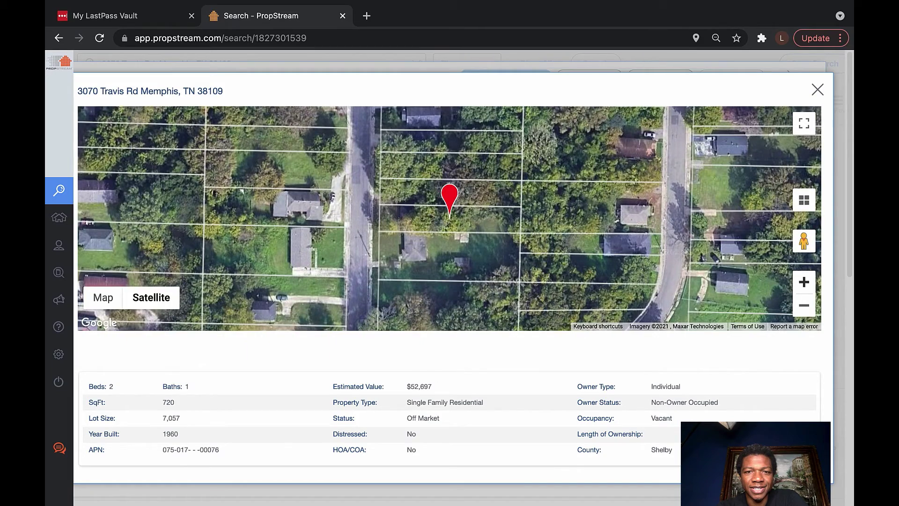
pyautogui.click(804, 281)
pyautogui.click(803, 282)
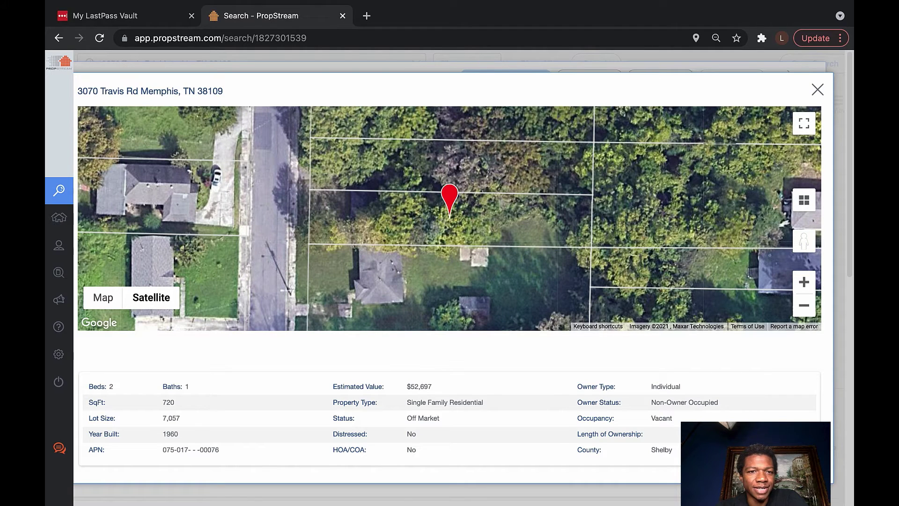
pyautogui.moveTo(804, 241); pyautogui.dragTo(285, 213)
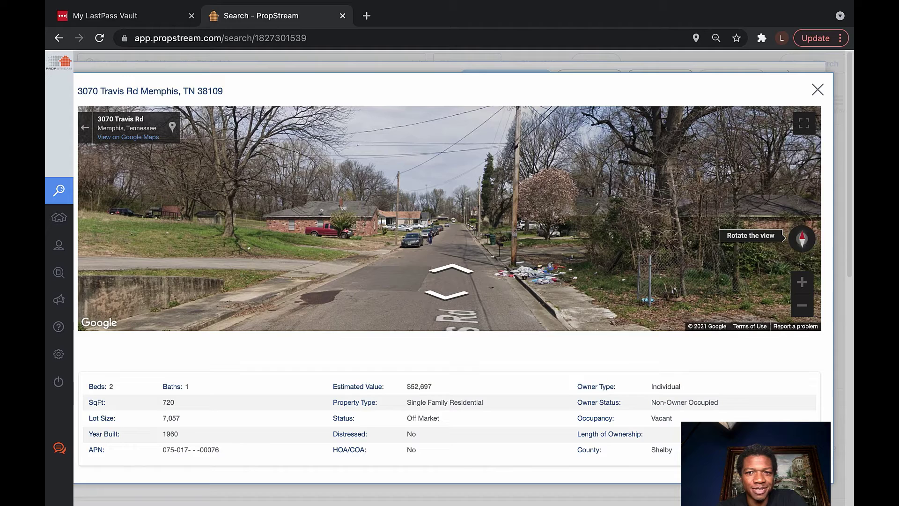
# Rotate the Street View between the house front and the view down Travis Rd
pyautogui.click(796, 239)
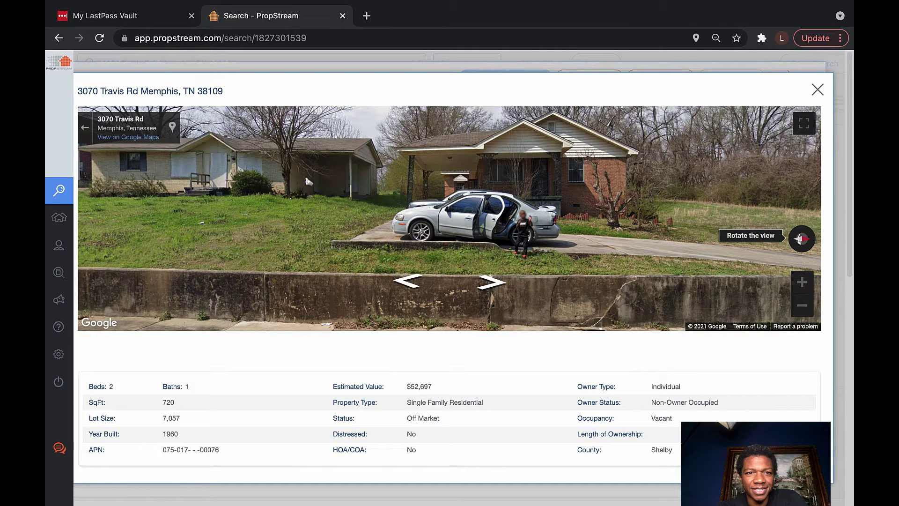
pyautogui.click(797, 238)
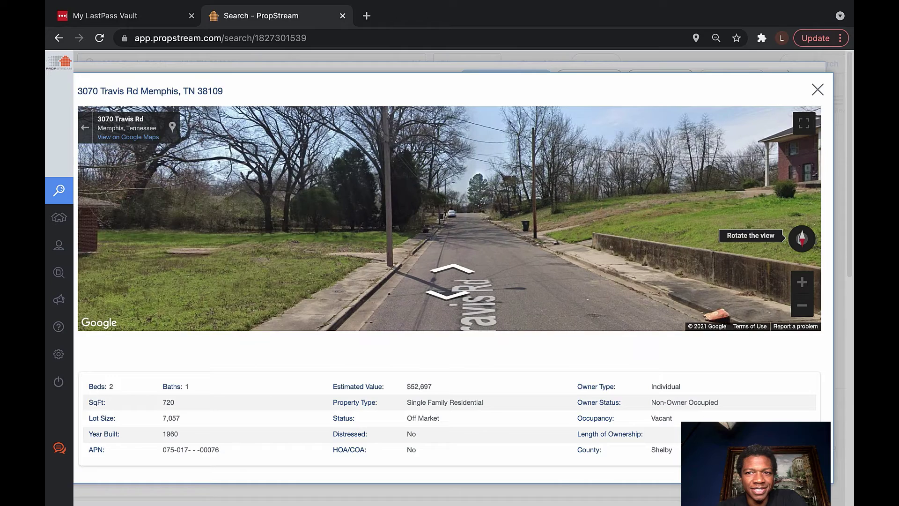
pyautogui.moveTo(768, 225); pyautogui.dragTo(636, 186)
pyautogui.click(801, 238)
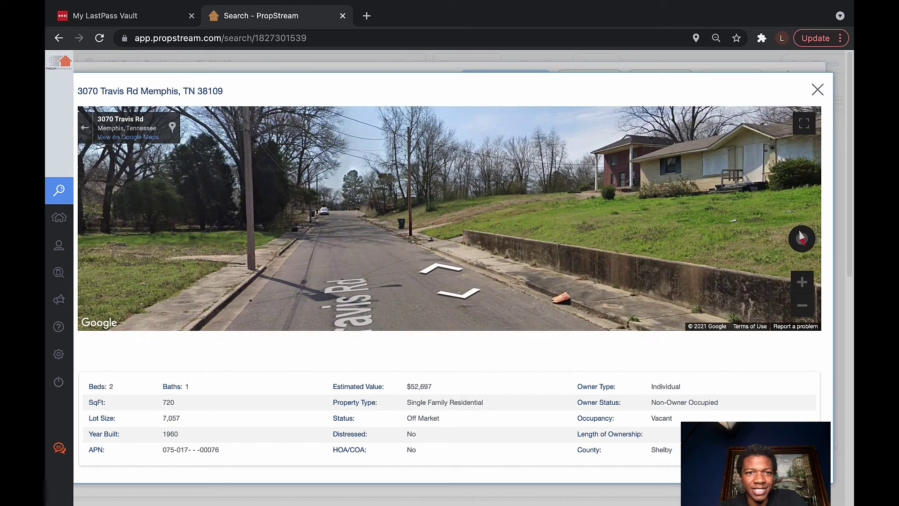
pyautogui.click(800, 237)
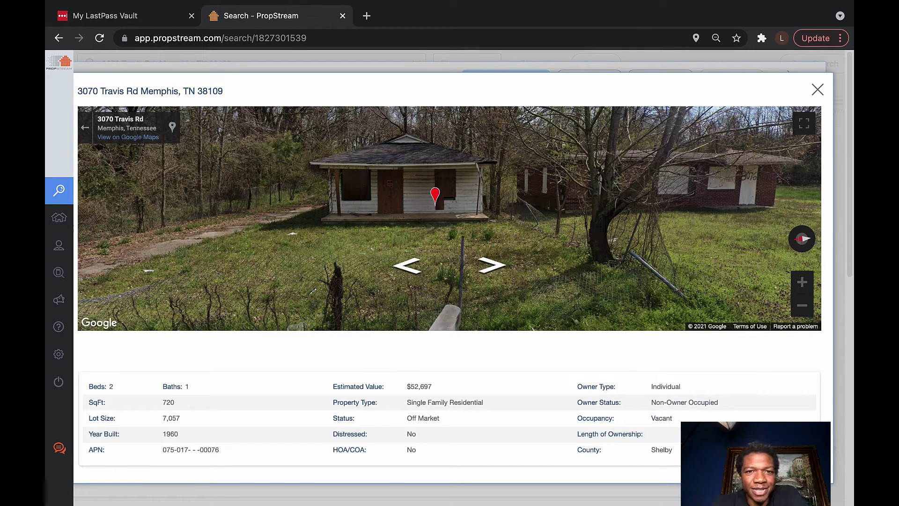
# Turn the Street View left around the property until the street and neighbouring brick house appear
pyautogui.press('Left')
pyautogui.press('Left')
pyautogui.press('Left')
pyautogui.press('Left')
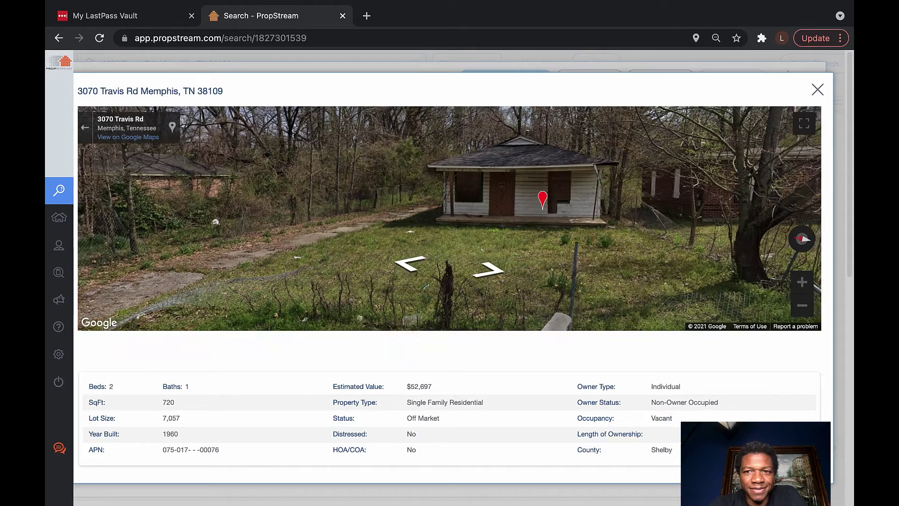
pyautogui.press('Left')
pyautogui.press('Left')
pyautogui.press('Left')
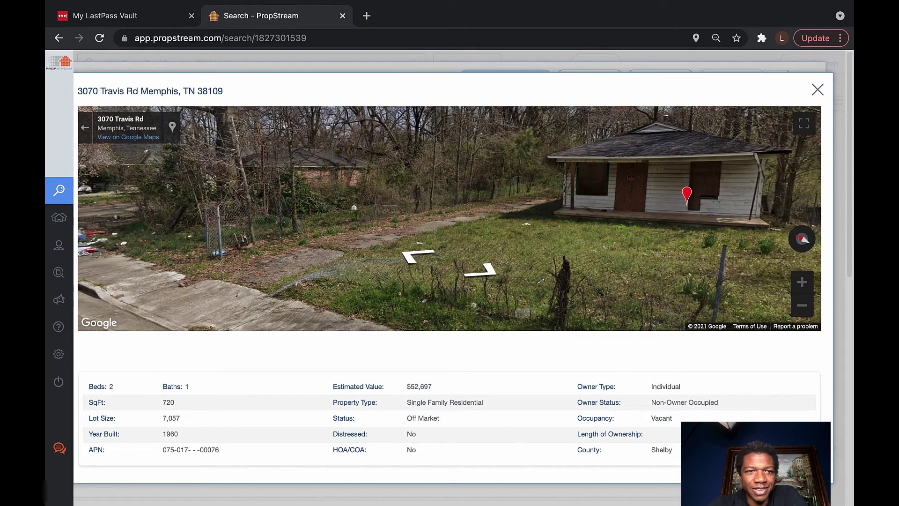
pyautogui.press('Left')
pyautogui.press('Left')
pyautogui.press('Left')
pyautogui.press('Left')
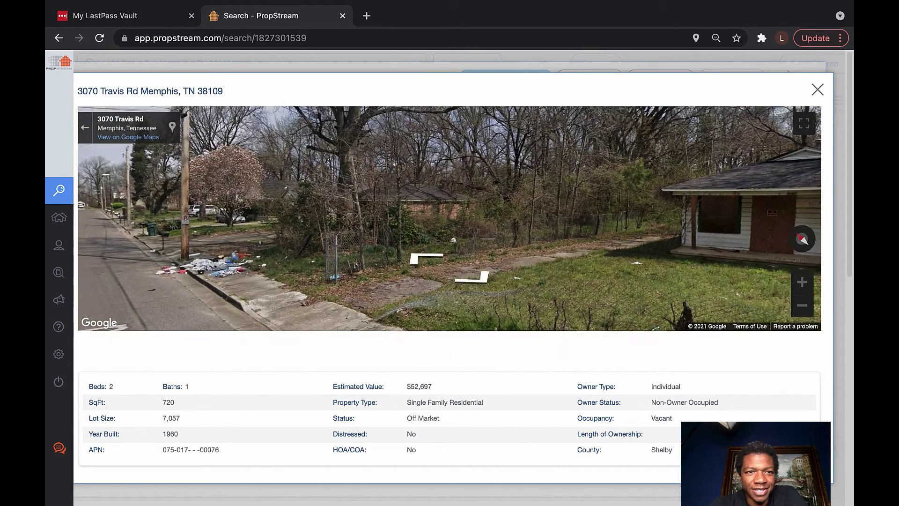
pyautogui.press('Left')
pyautogui.press('Left')
pyautogui.press('Left')
pyautogui.press('Left')
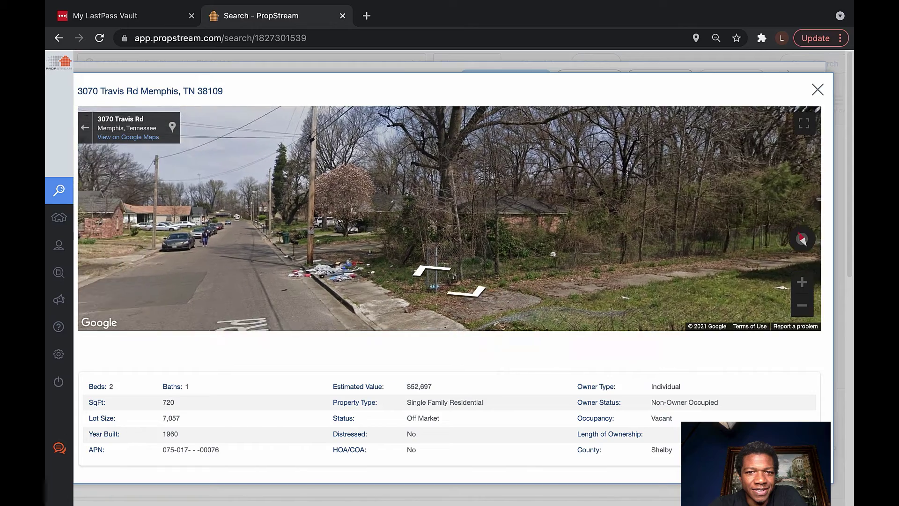
pyautogui.press('Left')
pyautogui.press('Left')
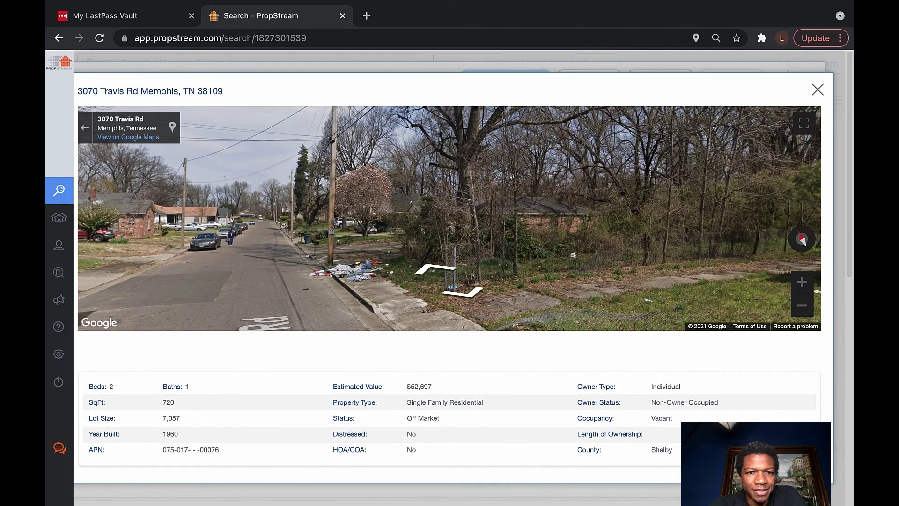
pyautogui.press('Left')
pyautogui.press('Left')
pyautogui.press('Left')
pyautogui.press('Left')
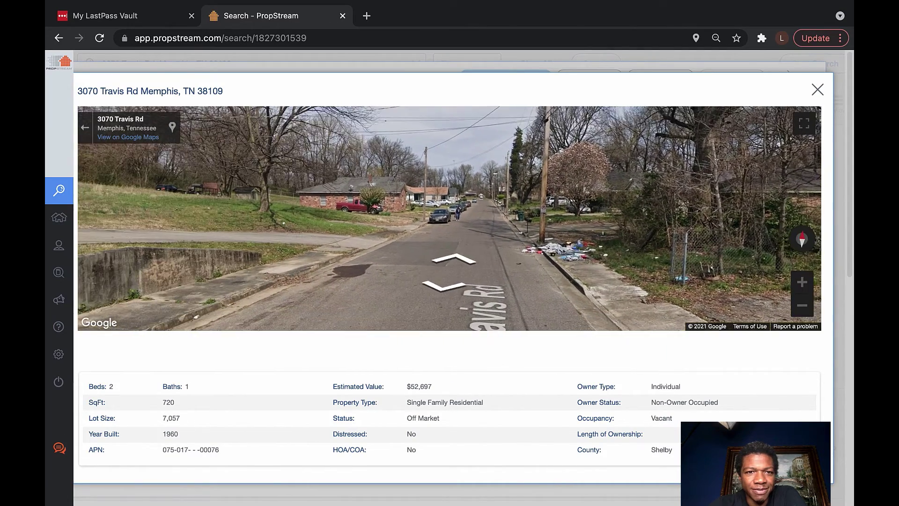
pyautogui.press('Left')
pyautogui.press('Left')
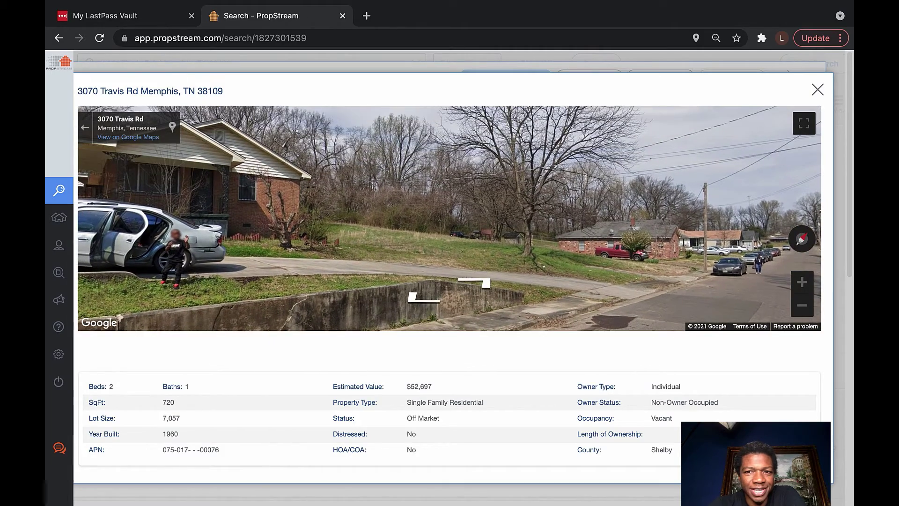
pyautogui.press('Left')
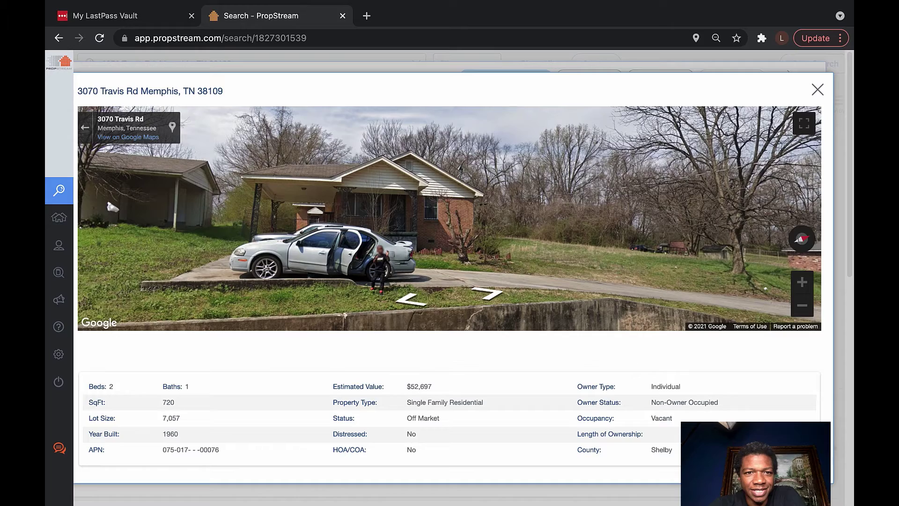
pyautogui.press('Left')
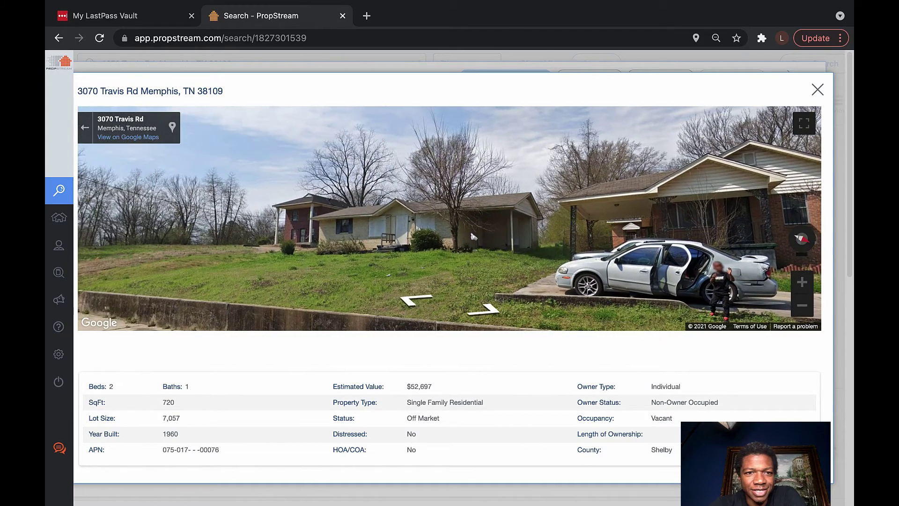
pyautogui.press('Left')
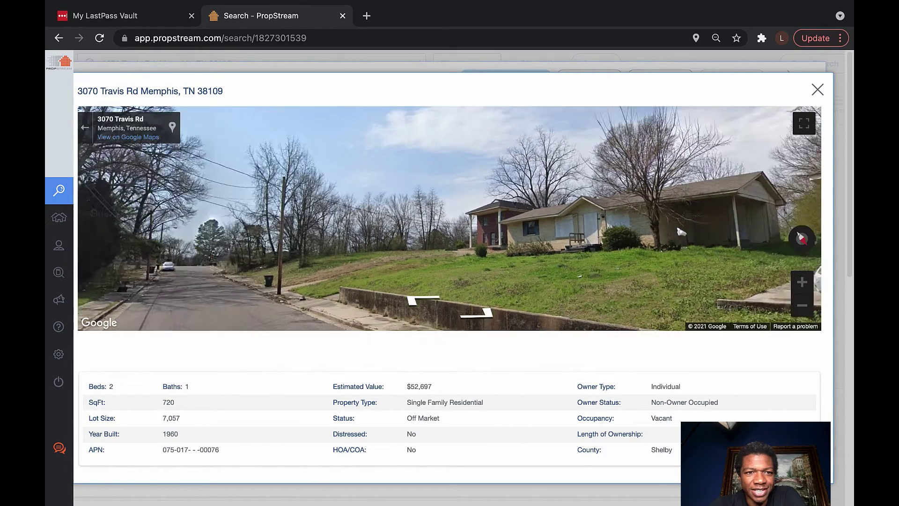
pyautogui.press('Left')
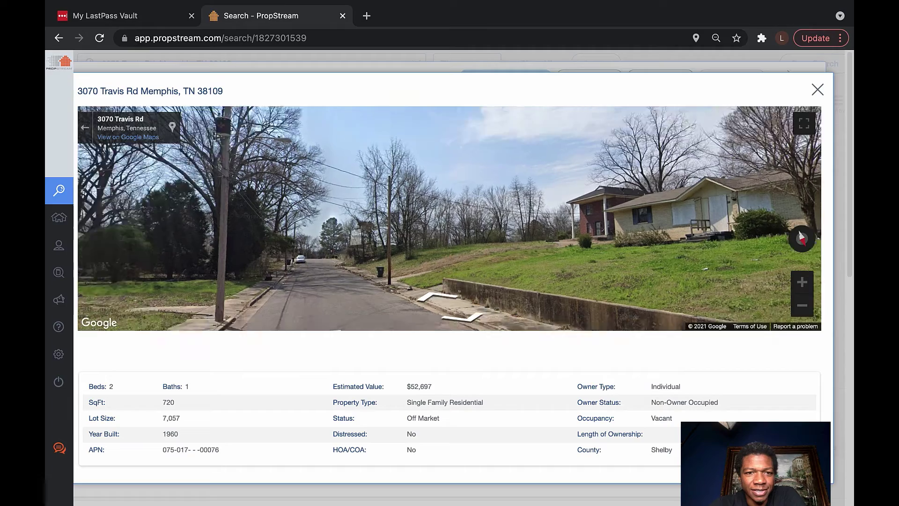
pyautogui.press('Left')
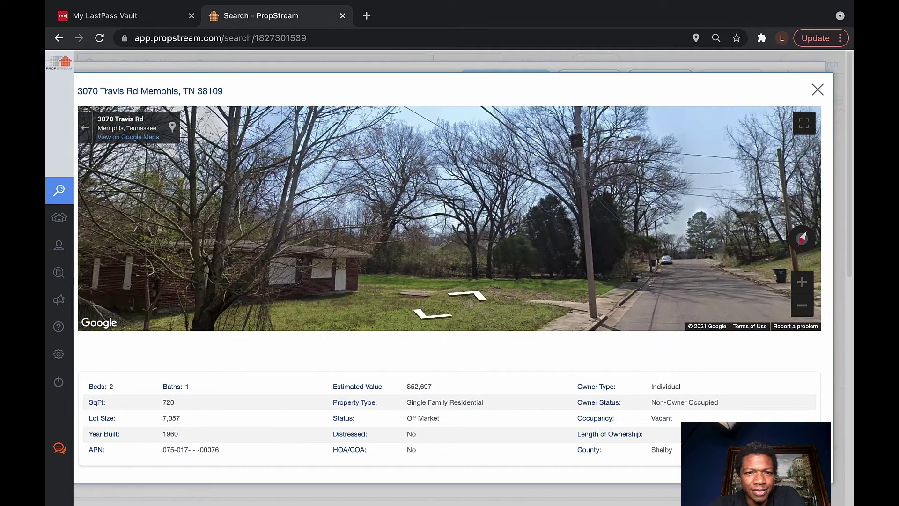
pyautogui.press('Left')
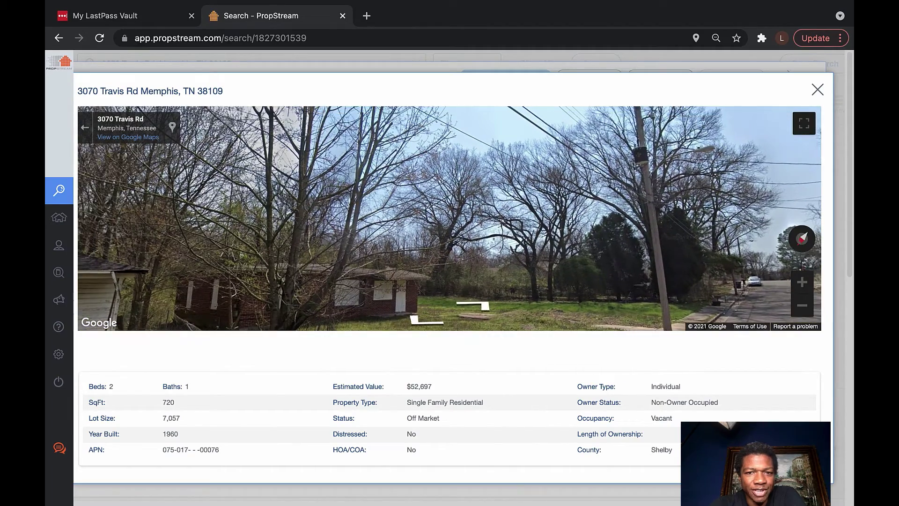
pyautogui.press('Up')
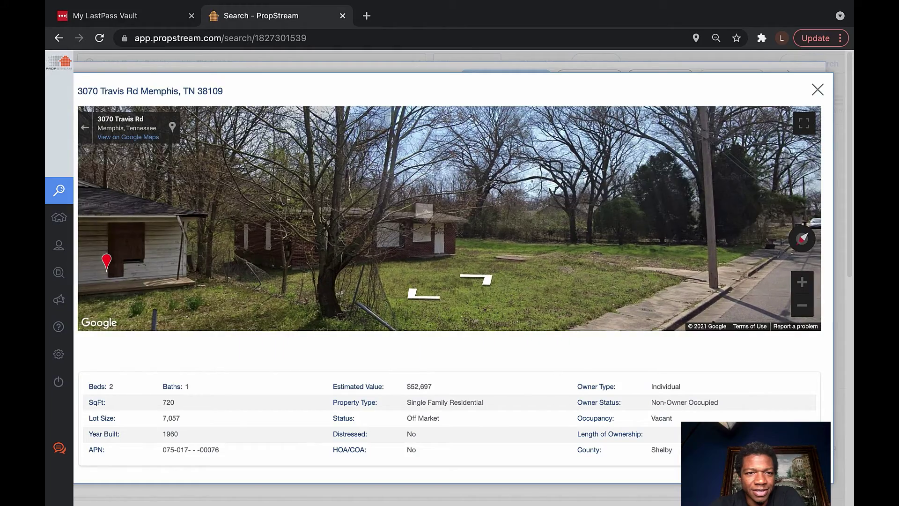
pyautogui.press('Left')
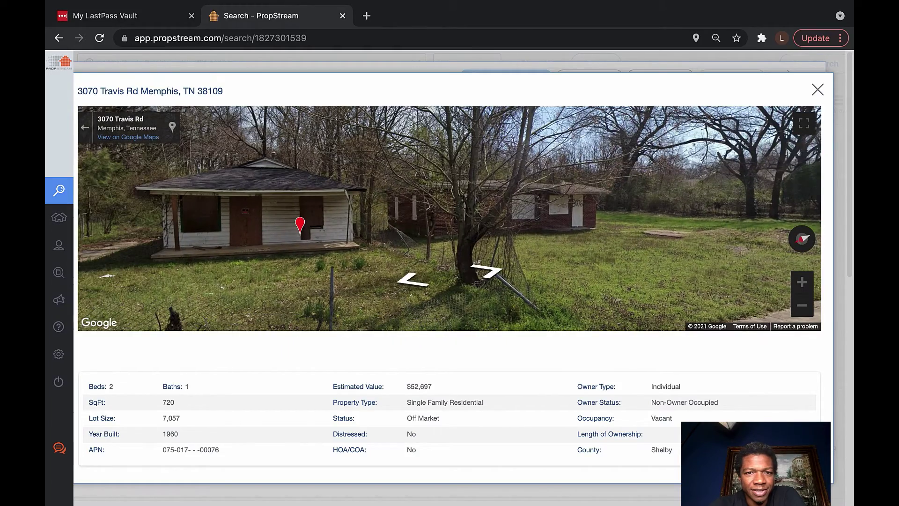
pyautogui.press('Up')
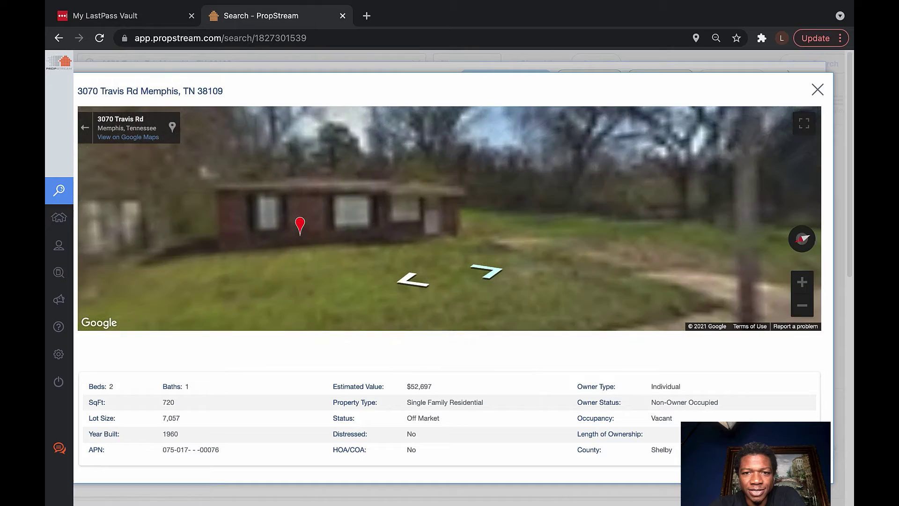
pyautogui.press('Up')
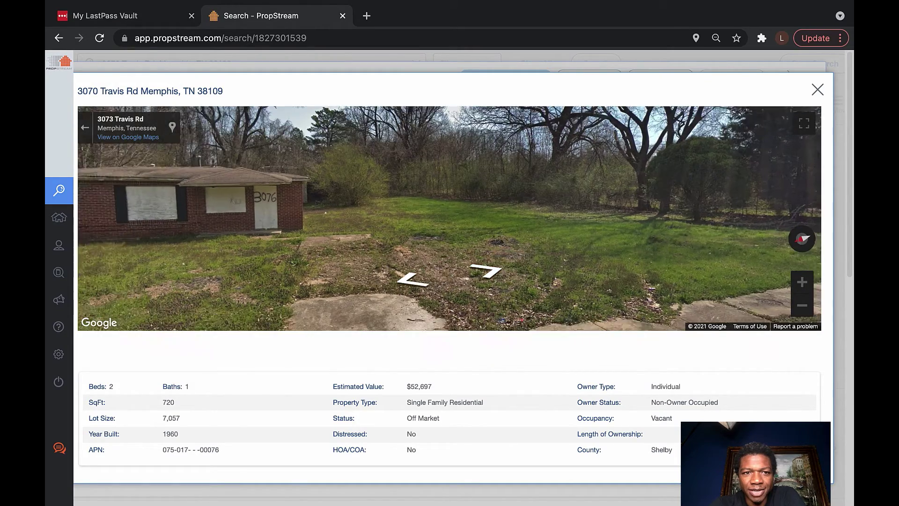
pyautogui.press('Left')
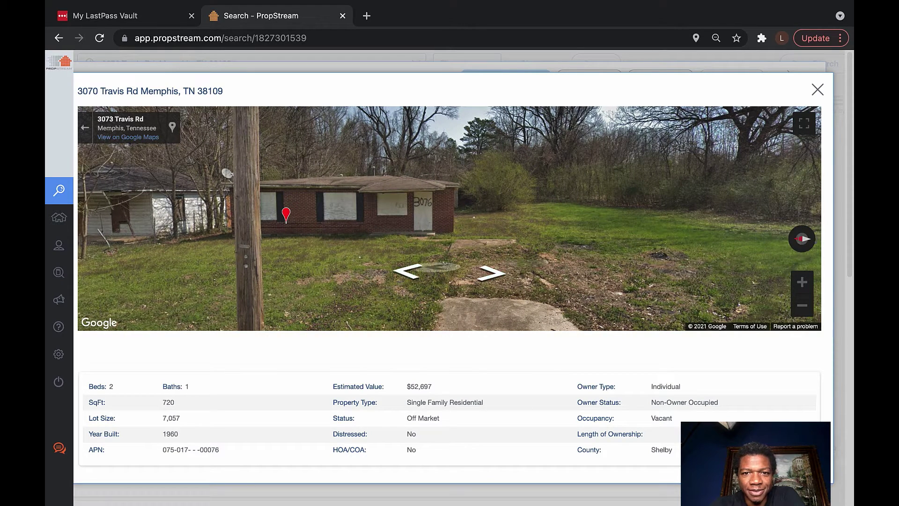
pyautogui.press('Up')
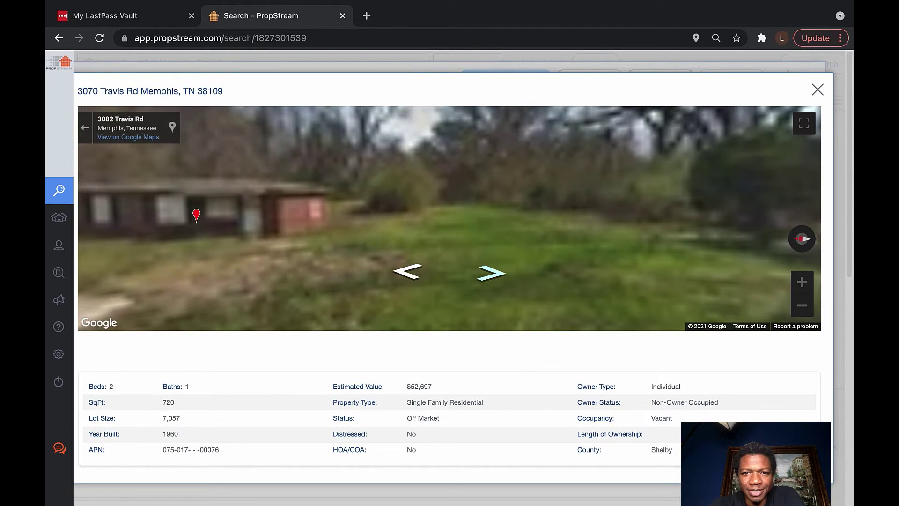
pyautogui.press('Up')
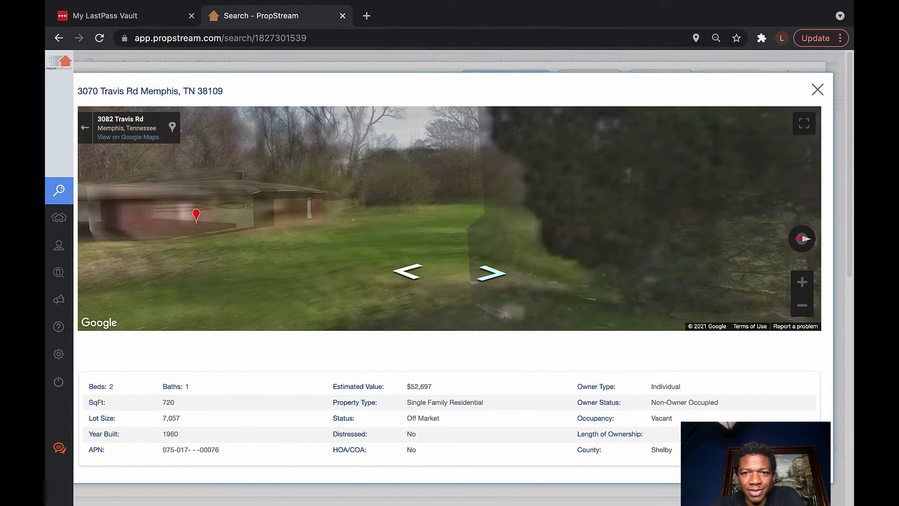
pyautogui.press('Up')
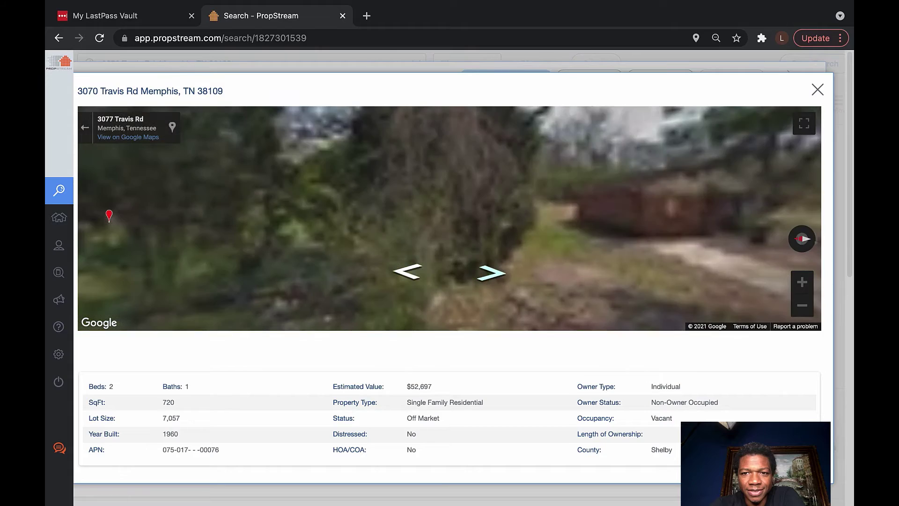
pyautogui.press('Up')
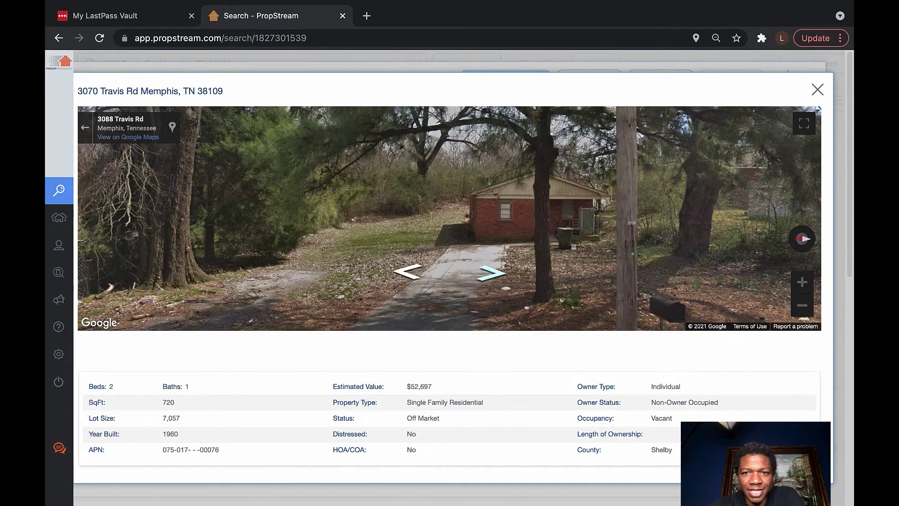
# Turn the Street View right to face across the road toward the neighbouring houses
pyautogui.press('Right')
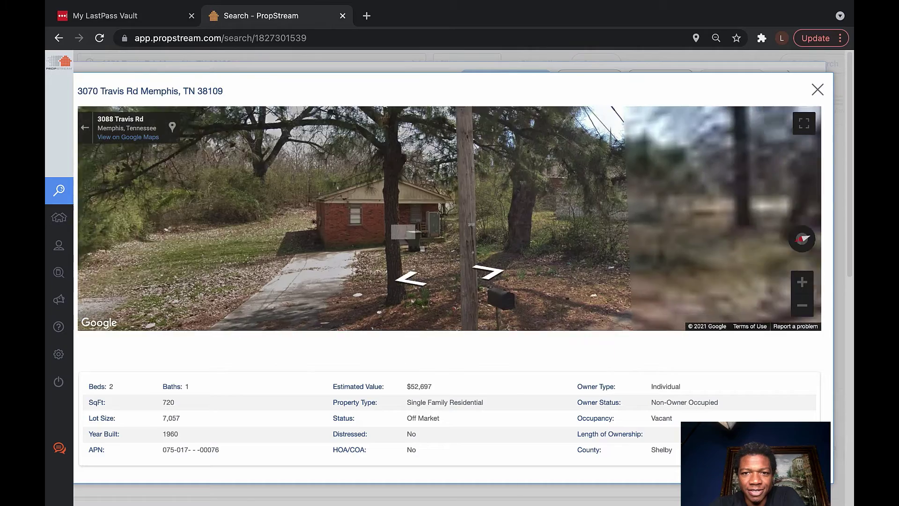
pyautogui.press('Right')
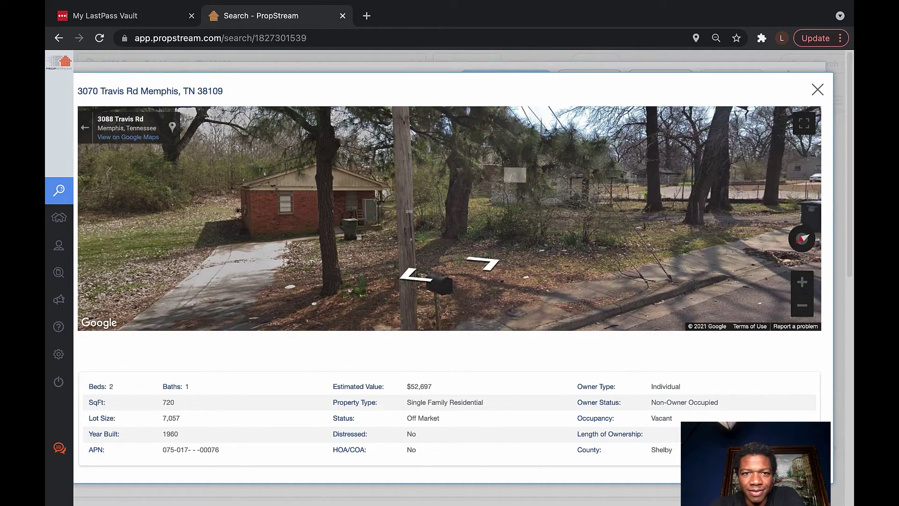
pyautogui.press('Right')
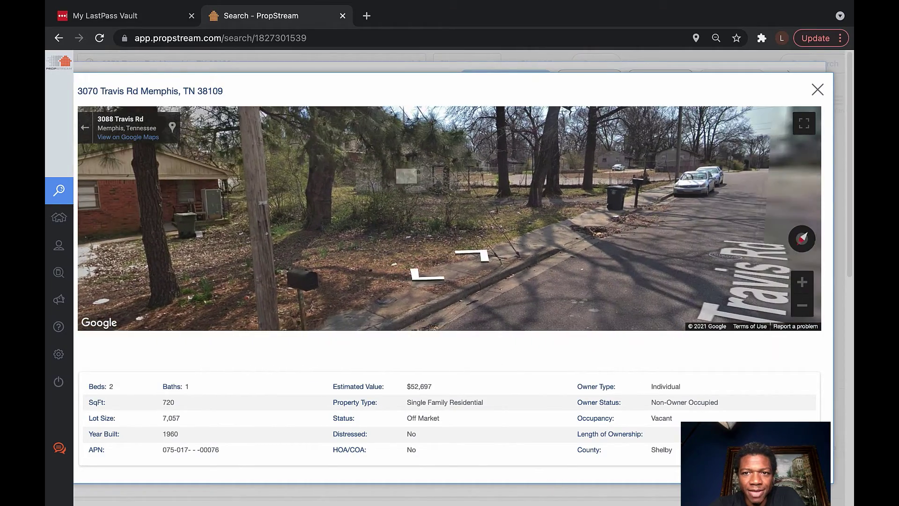
pyautogui.press('Right')
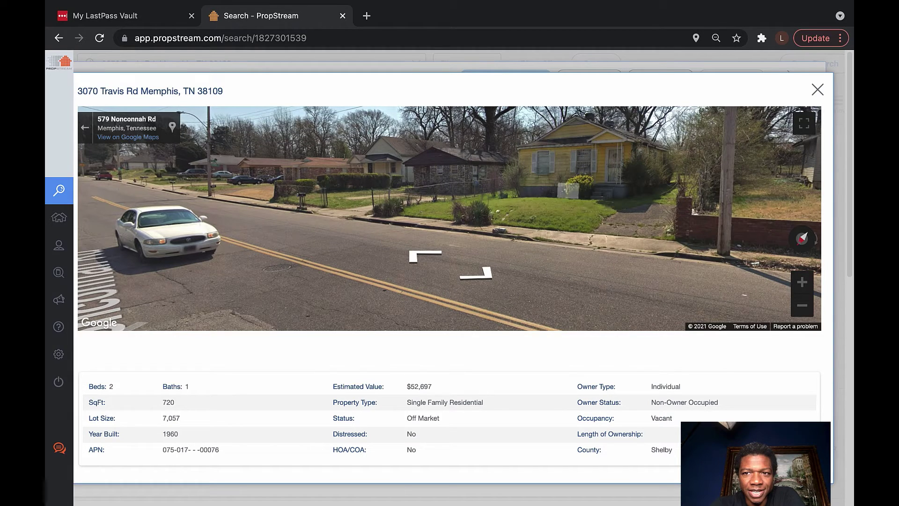
# Step back and turn left along Nonconnah Rd to bring the white church and white house into view
pyautogui.press('Down')
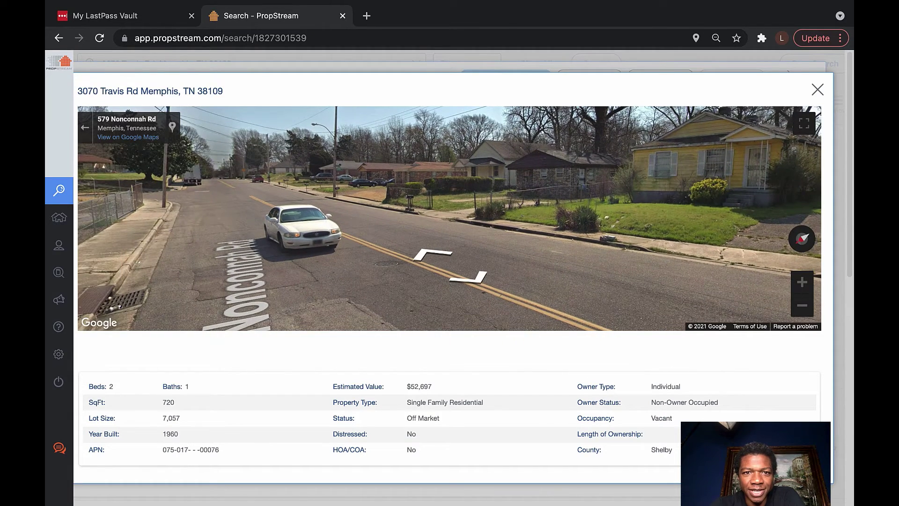
pyautogui.press('Left')
pyautogui.press('Left')
pyautogui.press('Left')
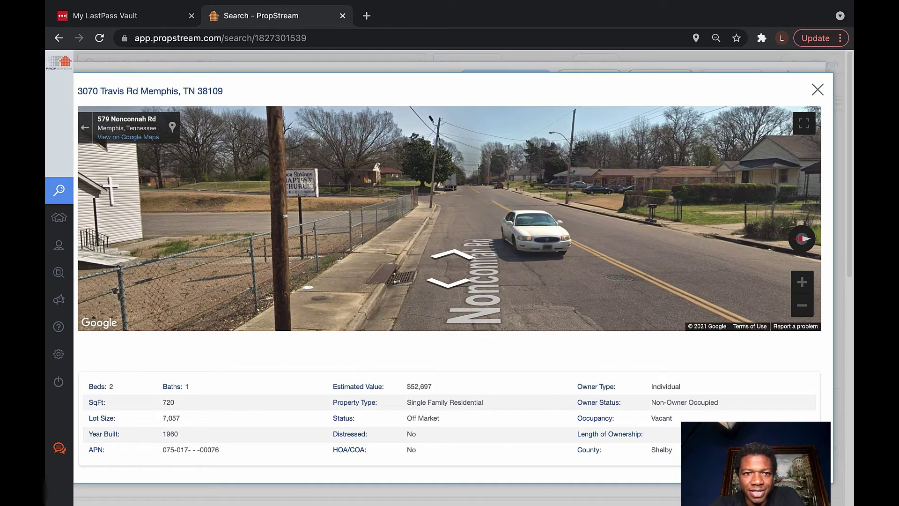
pyautogui.press('Left')
pyautogui.press('Left')
pyautogui.press('Left')
pyautogui.press('Left')
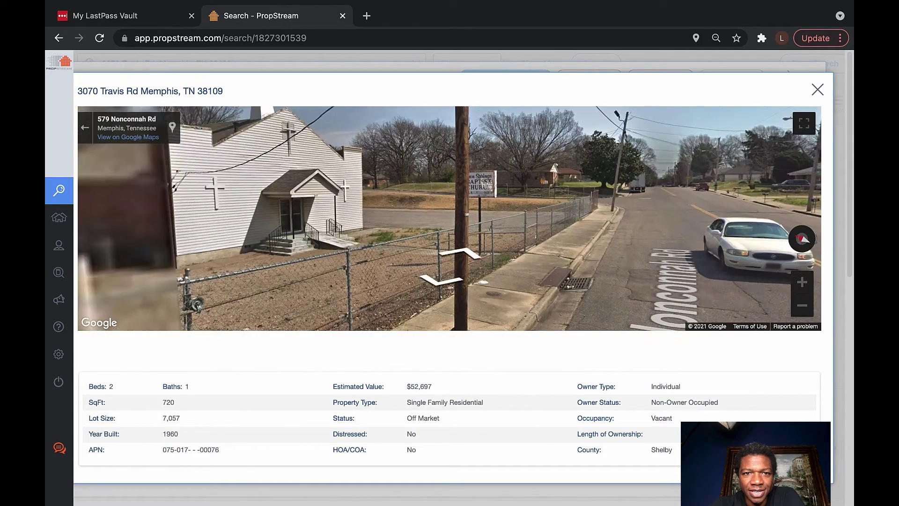
pyautogui.press('Left')
pyautogui.press('Left')
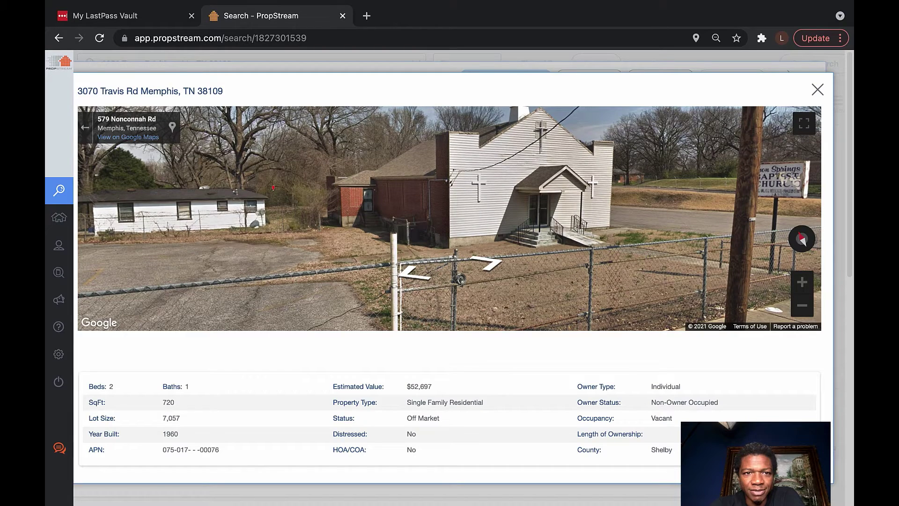
pyautogui.press('Left')
pyautogui.press('Left')
pyautogui.press('Left')
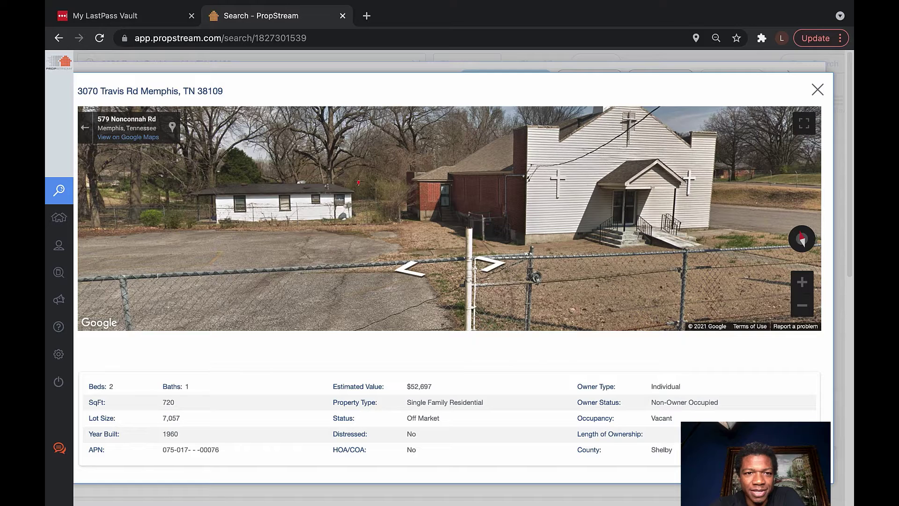
pyautogui.press('Left')
pyautogui.press('Left')
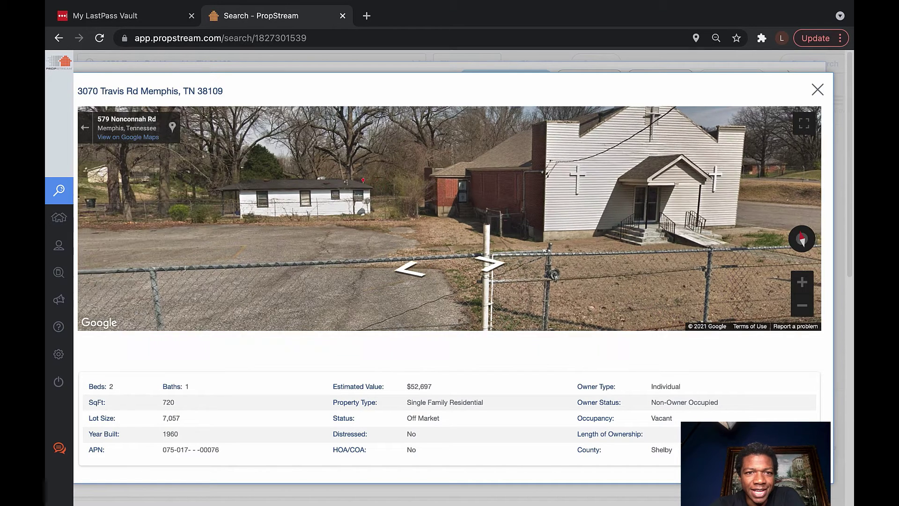
pyautogui.press('Up')
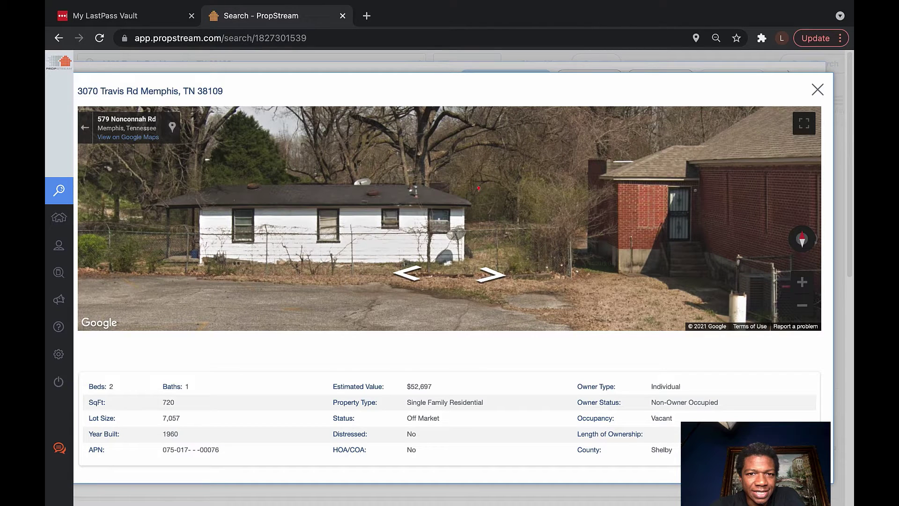
# Step toward and away from the white house and fenced church lot for closer and wider views
pyautogui.press('Down')
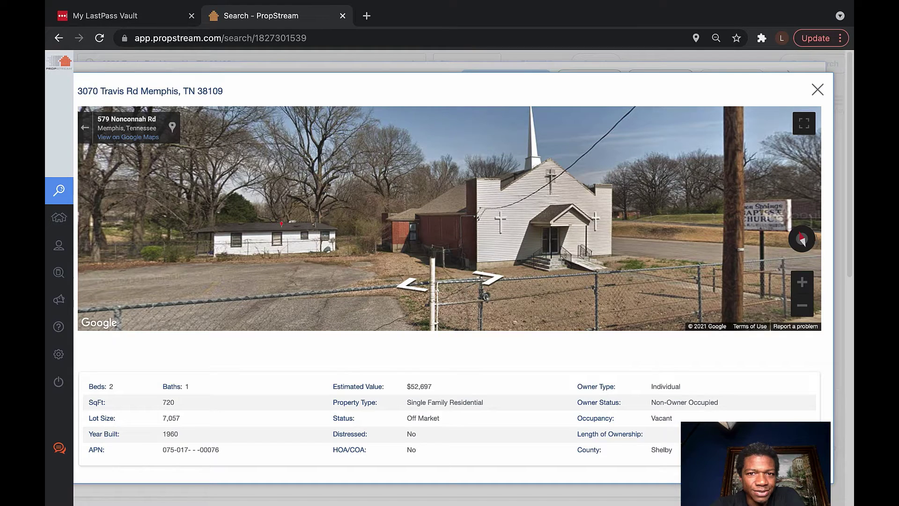
pyautogui.press('Up')
pyautogui.press('Down')
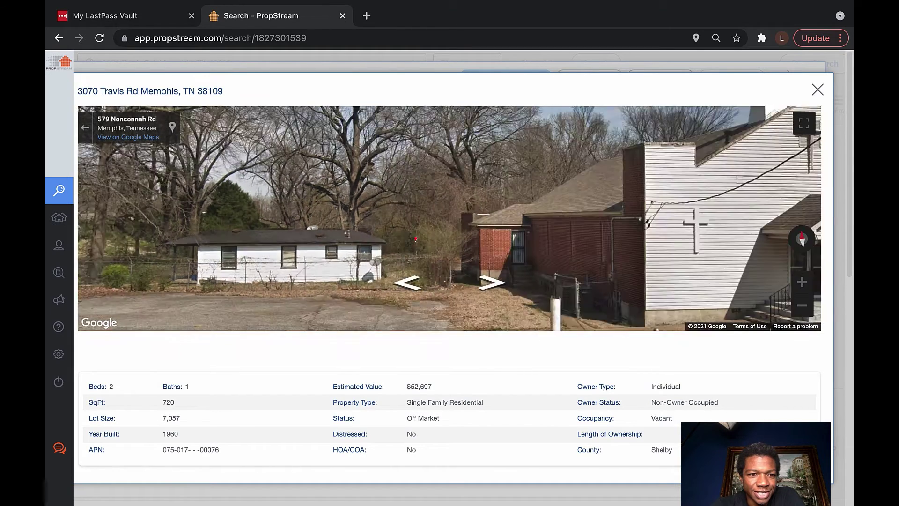
pyautogui.press('Down')
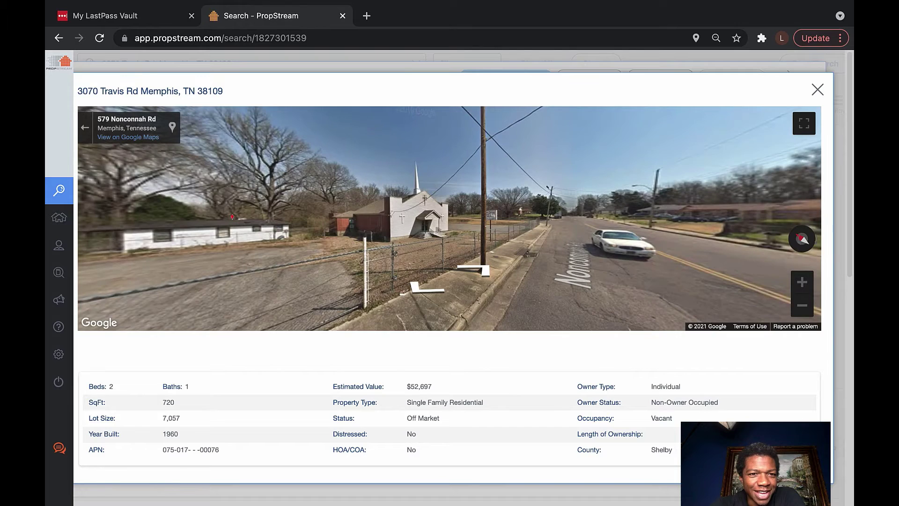
pyautogui.press('Left')
pyautogui.press('Left')
pyautogui.press('Left')
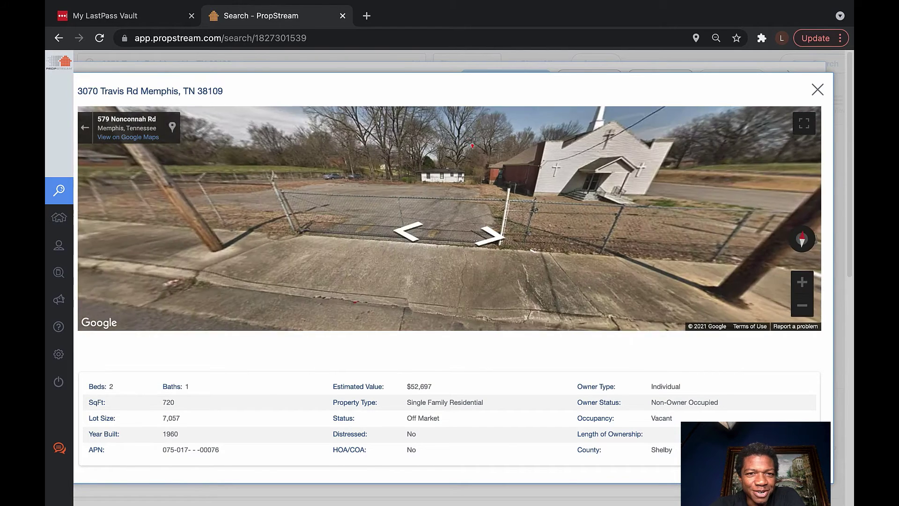
pyautogui.press('Down')
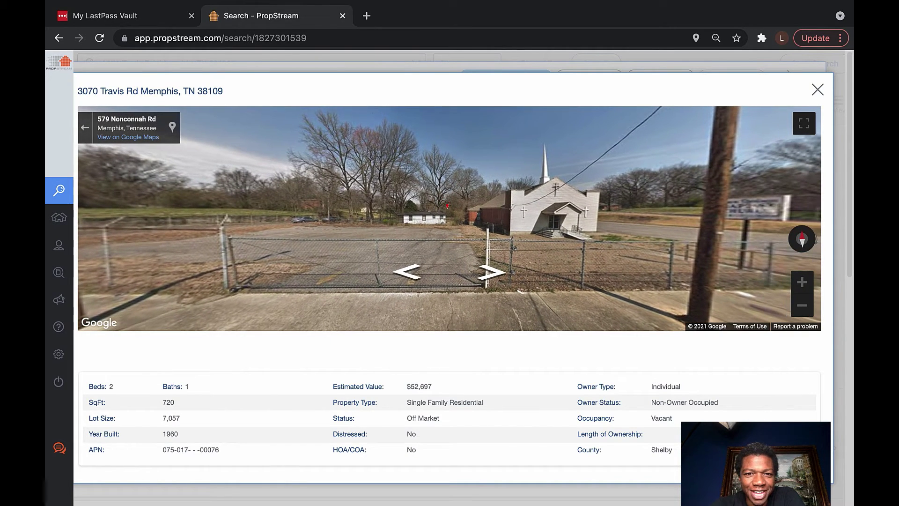
pyautogui.press('Up')
pyautogui.press('Up')
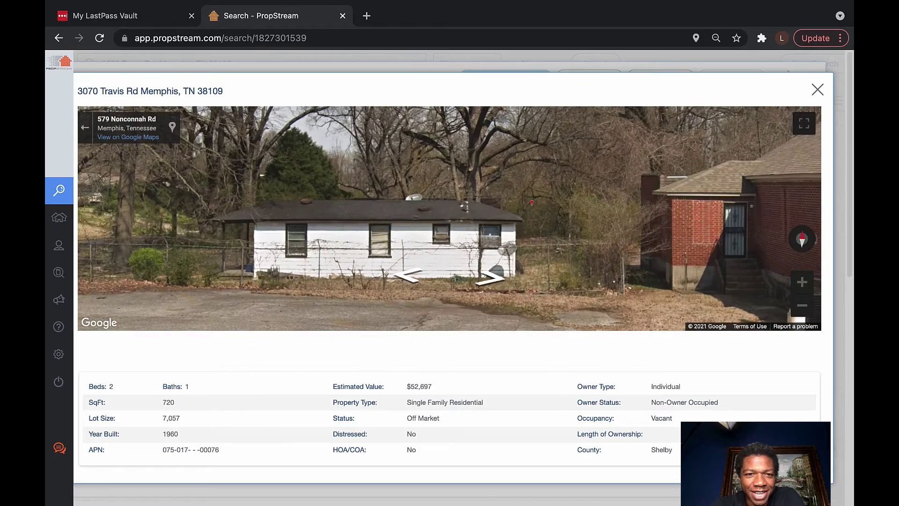
pyautogui.press('Down')
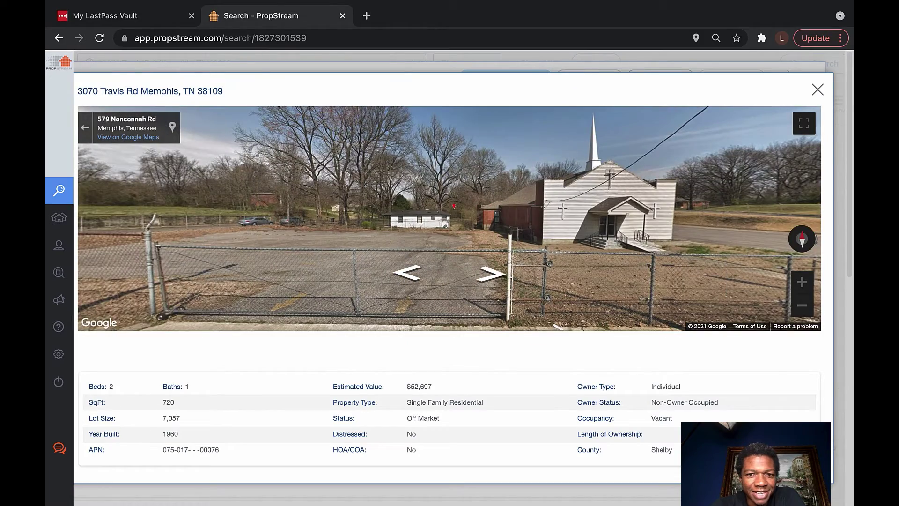
pyautogui.press('Down')
pyautogui.press('Down')
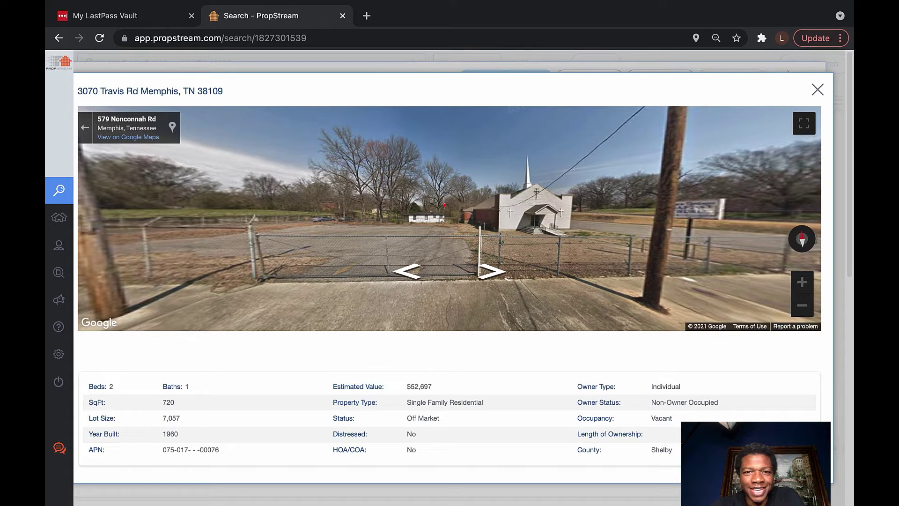
# Turn left across Nonconnah Rd to face the row of single-storey homes opposite
pyautogui.press('Left')
pyautogui.press('Left')
pyautogui.press('Left')
pyautogui.press('Left')
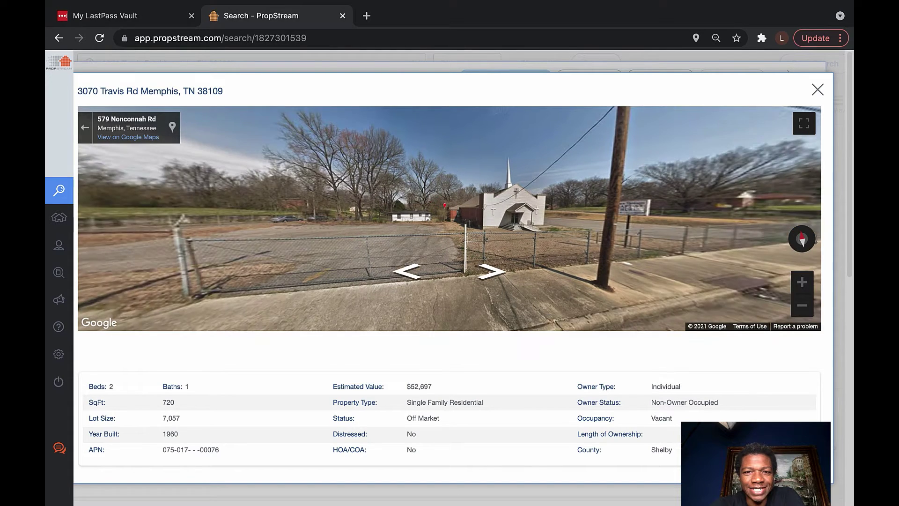
pyautogui.press('Left')
pyautogui.press('Left')
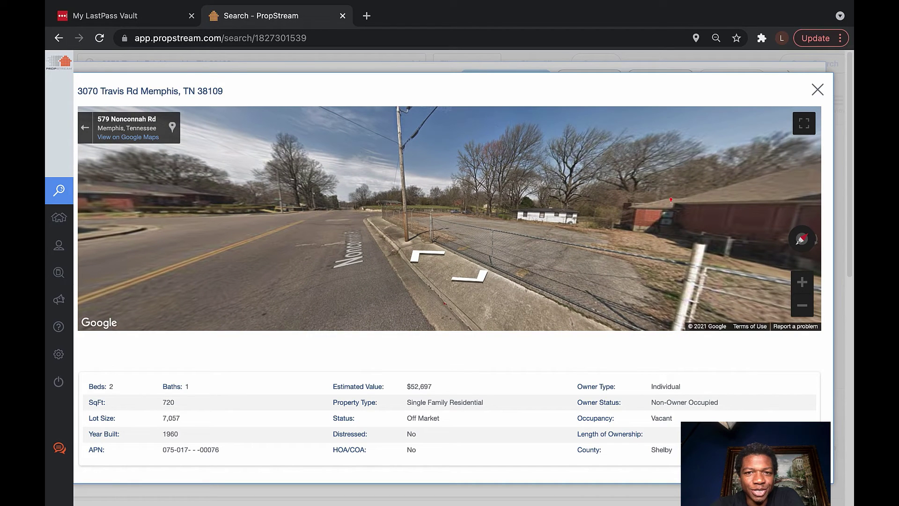
pyautogui.press('Left')
pyautogui.press('Left')
pyautogui.press('Left')
pyautogui.press('Left')
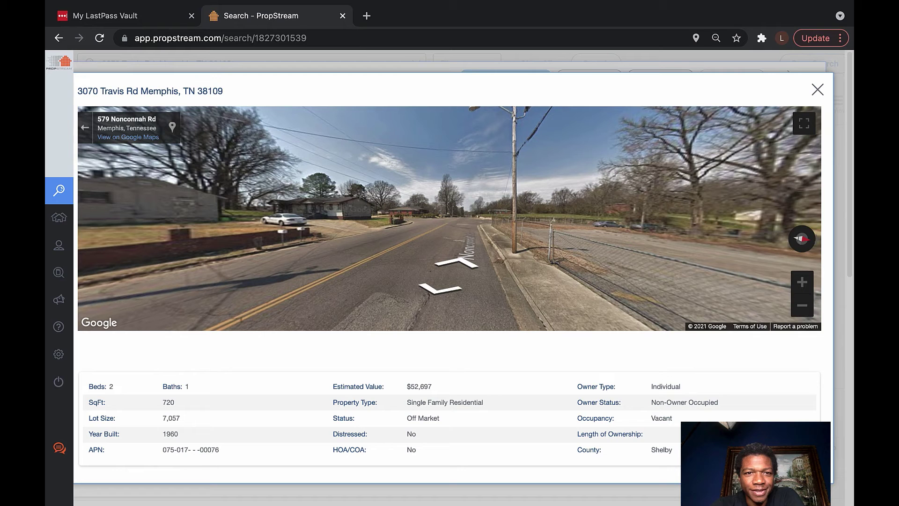
pyautogui.press('Left')
pyautogui.press('Left')
pyautogui.press('Left')
pyautogui.press('Left')
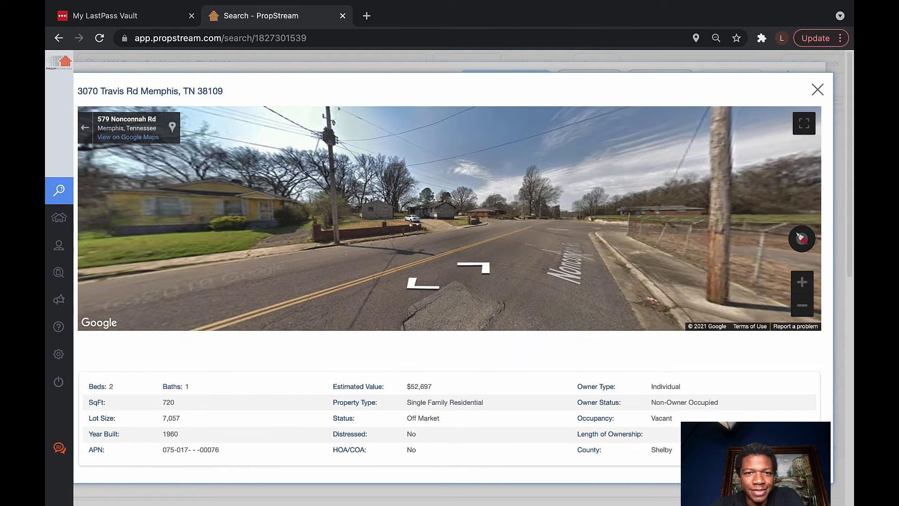
pyautogui.press('Left')
pyautogui.press('Left')
pyautogui.press('Left')
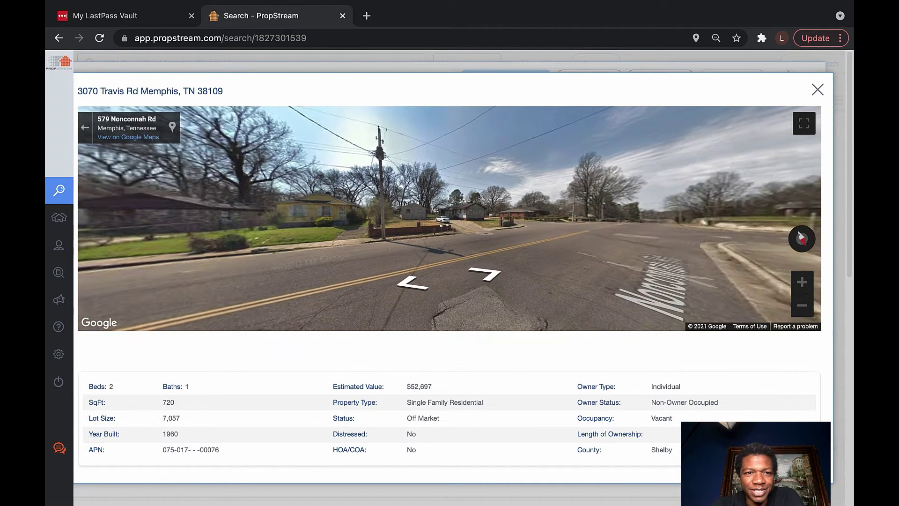
pyautogui.press('Left')
pyautogui.press('Left')
pyautogui.press('Left')
pyautogui.press('Left')
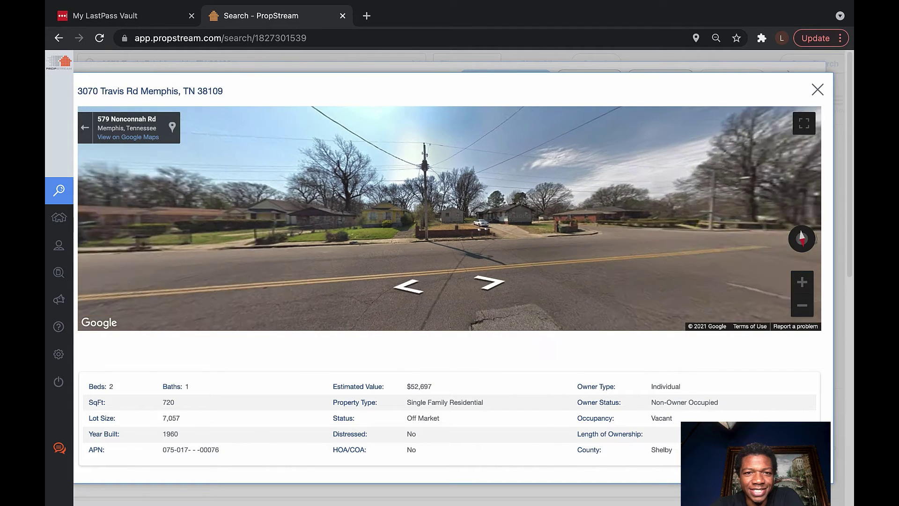
pyautogui.press('Down')
pyautogui.press('Down')
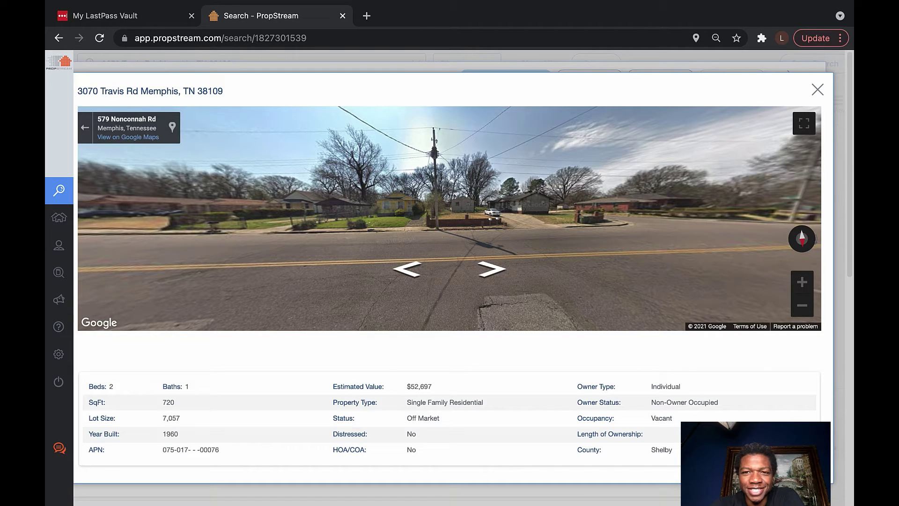
pyautogui.press('Escape')
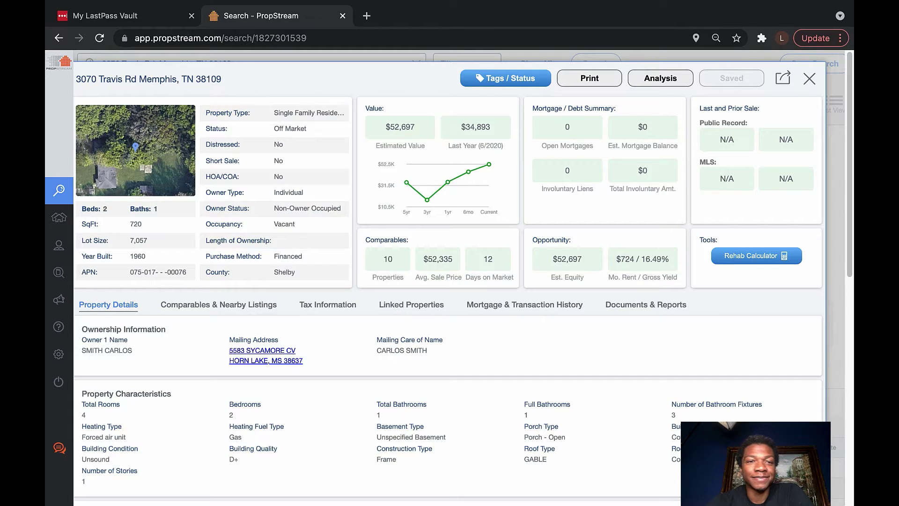
pyautogui.moveTo(427, 199)
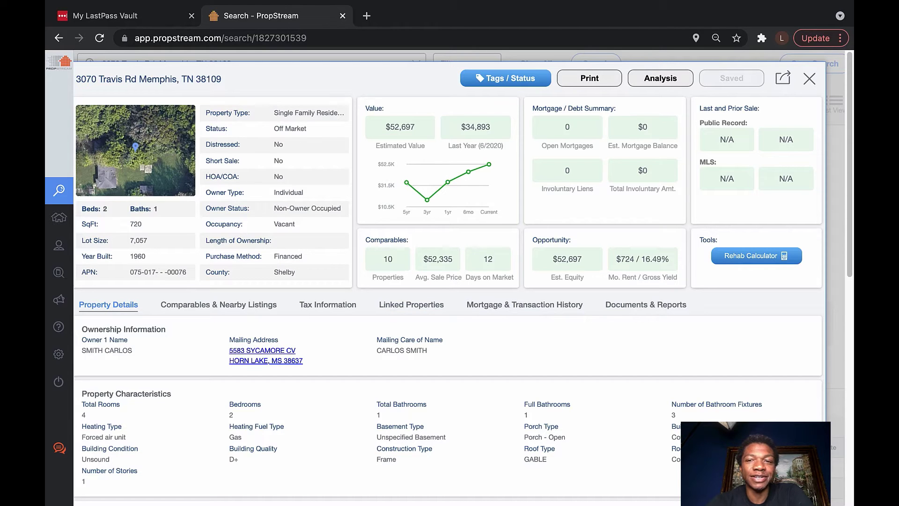
pyautogui.press('Escape')
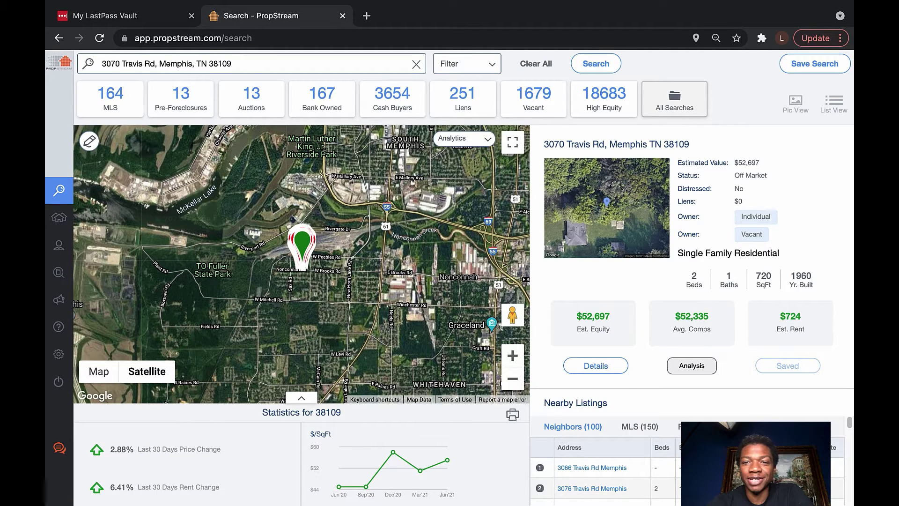
pyautogui.scroll(-1, 305, 329)
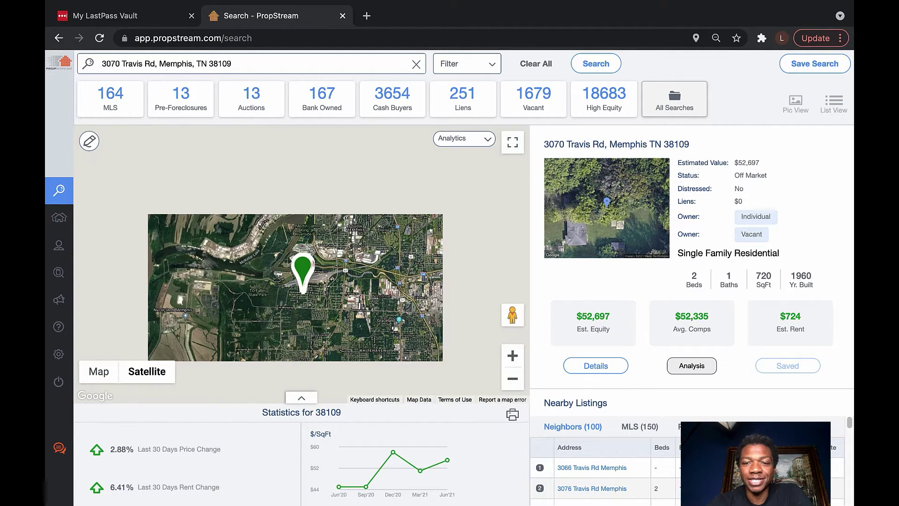
pyautogui.scroll(-2, 303, 295)
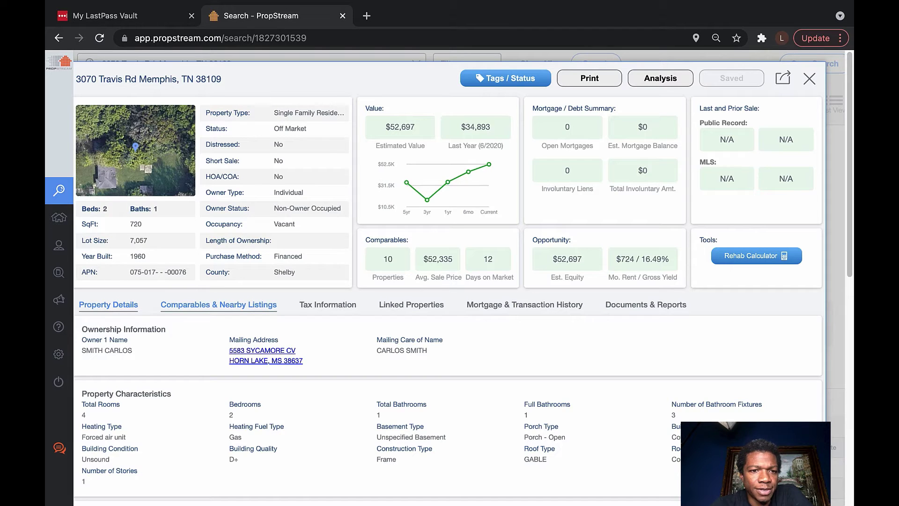
pyautogui.click(219, 304)
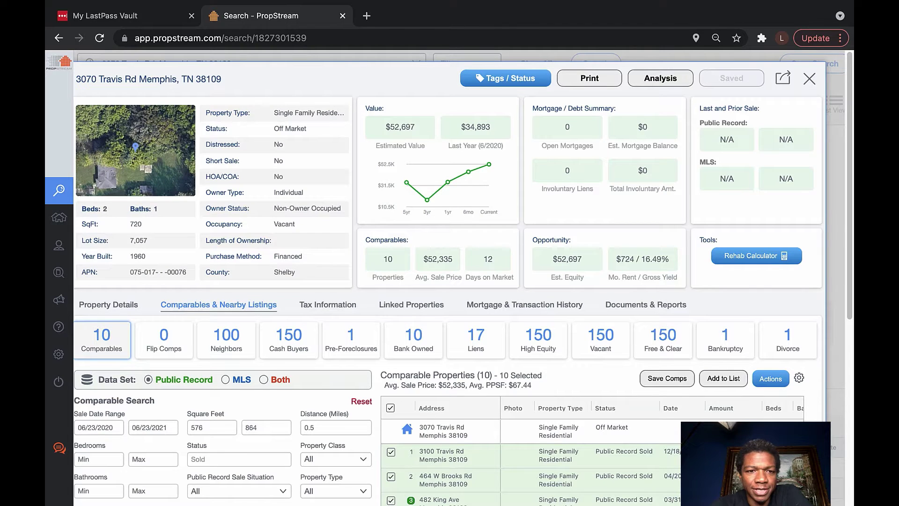
pyautogui.scroll(-2, 450, 276)
pyautogui.scroll(-3, 450, 276)
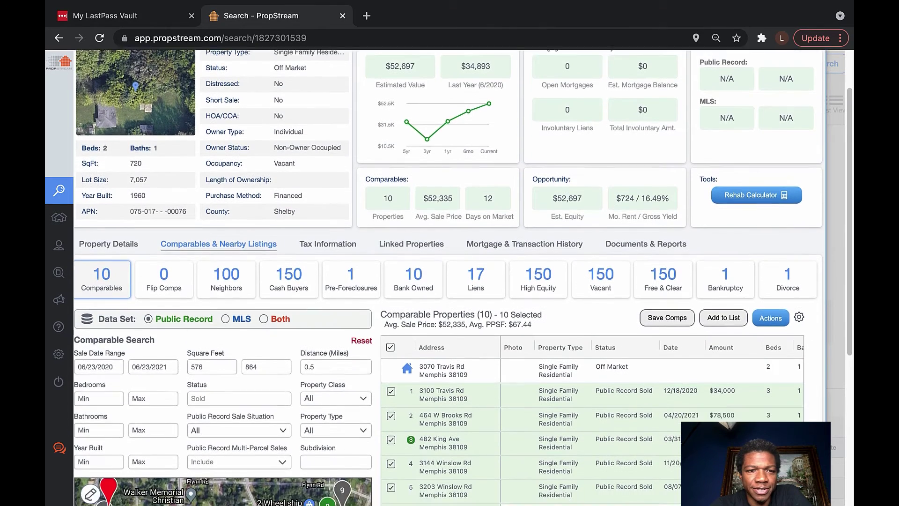
pyautogui.scroll(-2, 449, 276)
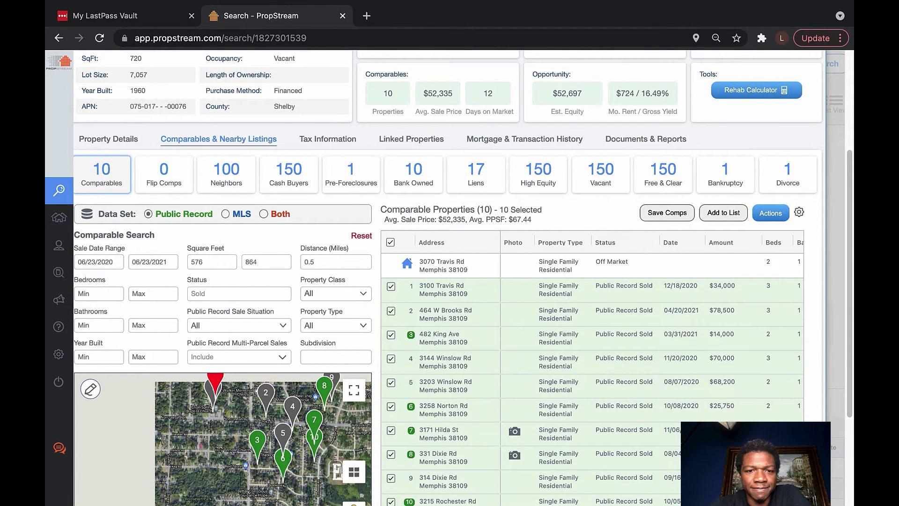
pyautogui.scroll(-1, 449, 276)
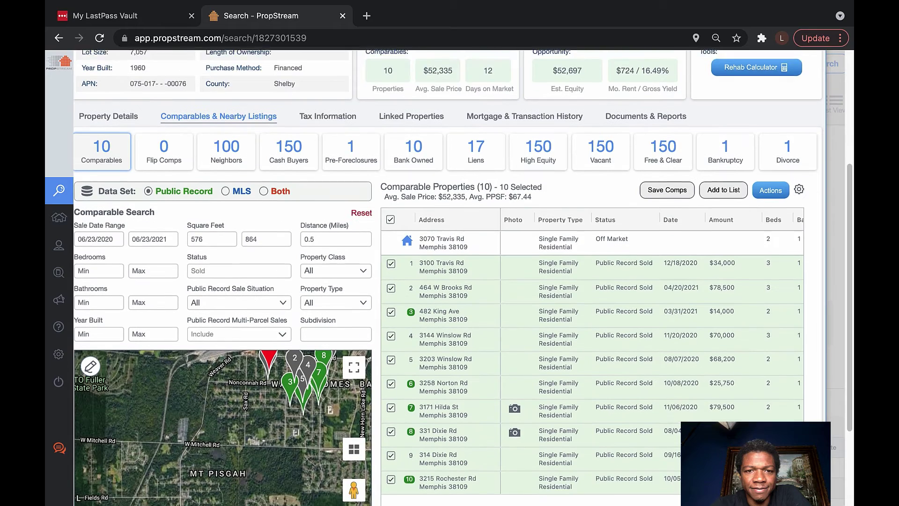
pyautogui.scroll(-2, 450, 276)
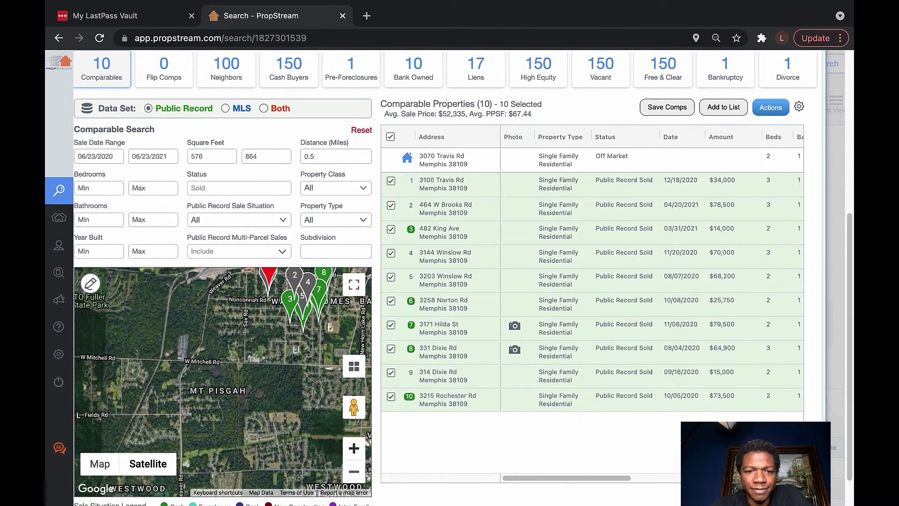
pyautogui.click(354, 448)
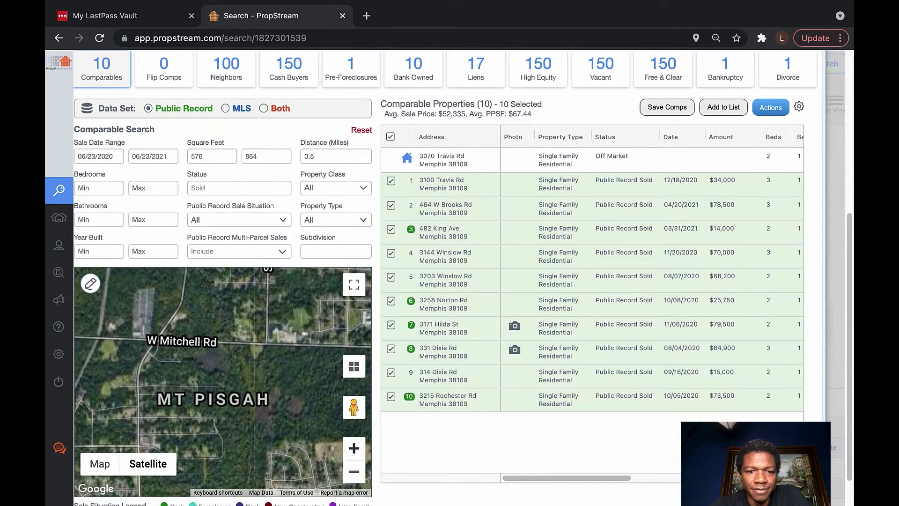
pyautogui.moveTo(210, 351); pyautogui.dragTo(159, 441)
pyautogui.moveTo(234, 374); pyautogui.dragTo(164, 404)
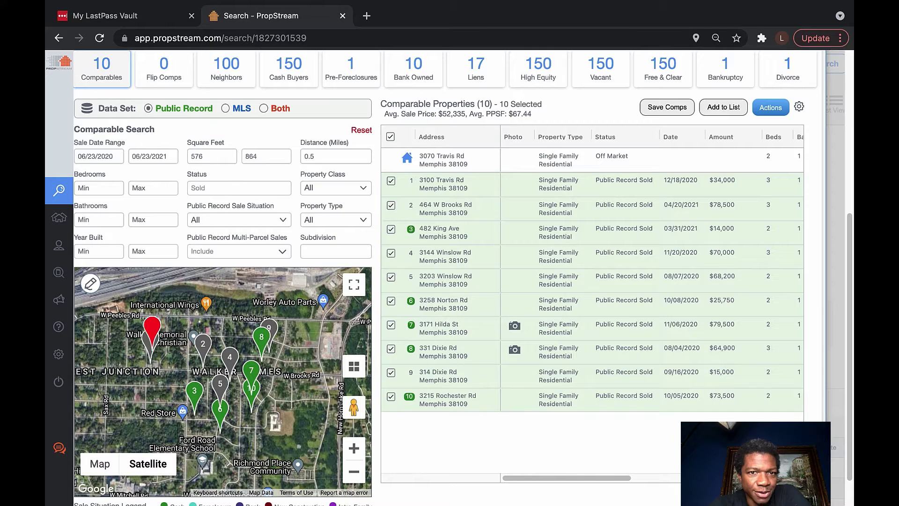
# Limit the comparables to the Residential property class
pyautogui.click(335, 188)
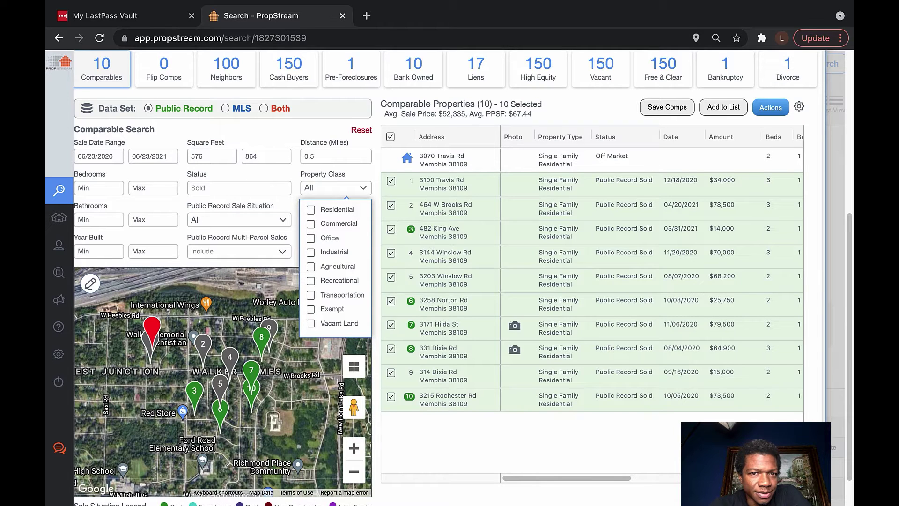
pyautogui.click(310, 209)
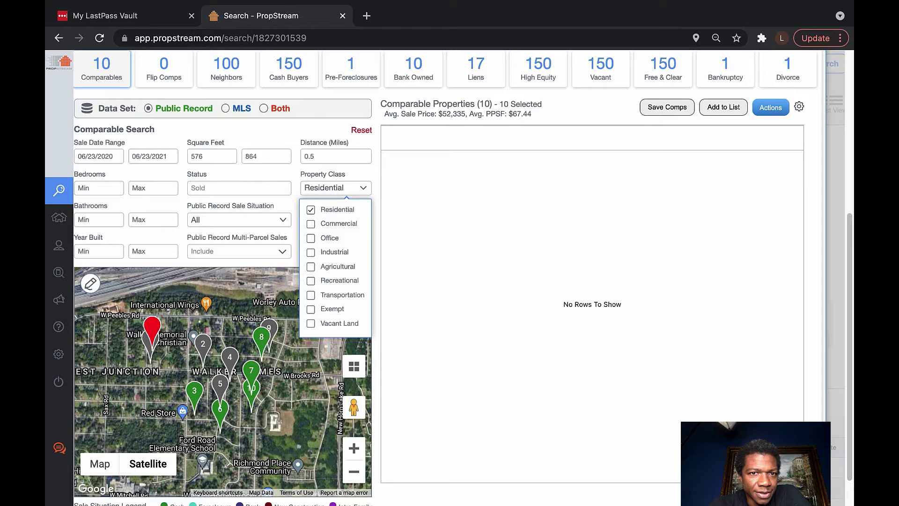
pyautogui.press('Escape')
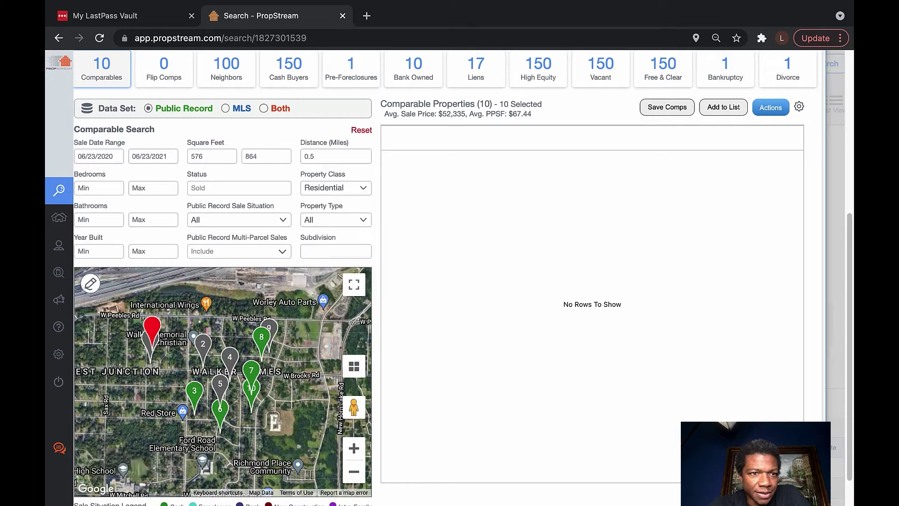
# Set minimum bedrooms to 2 and minimum bathrooms to 1
pyautogui.click(99, 220)
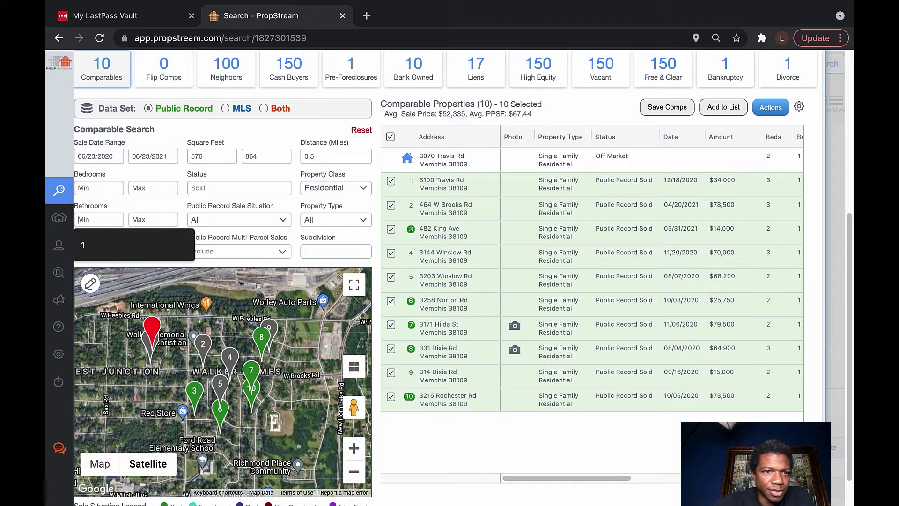
pyautogui.click(98, 187)
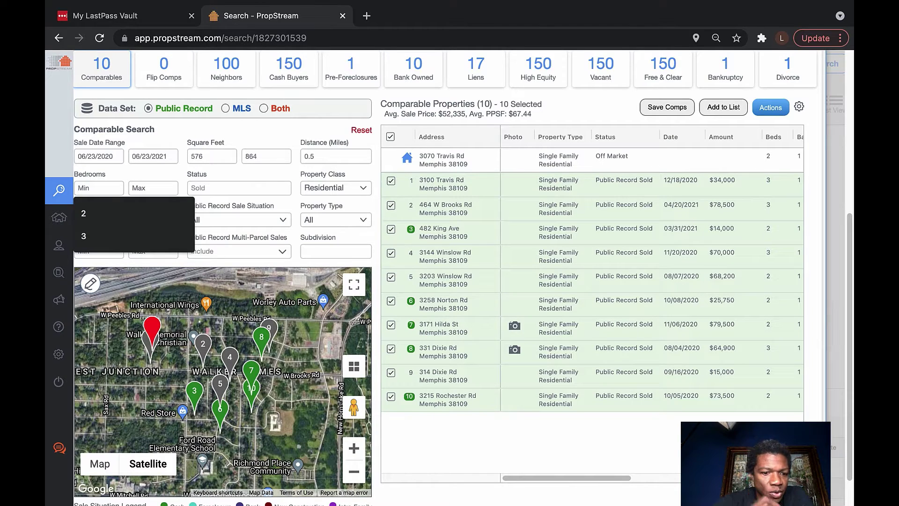
pyautogui.write('2')
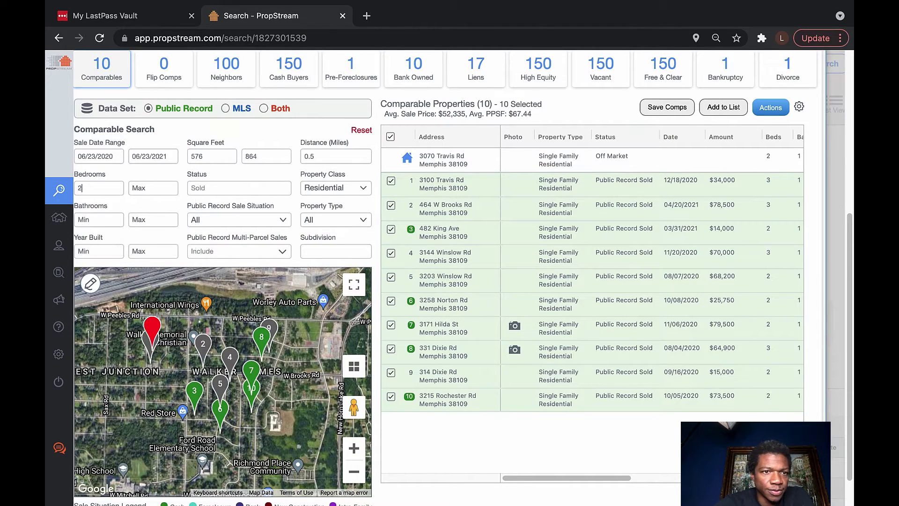
pyautogui.press('Tab')
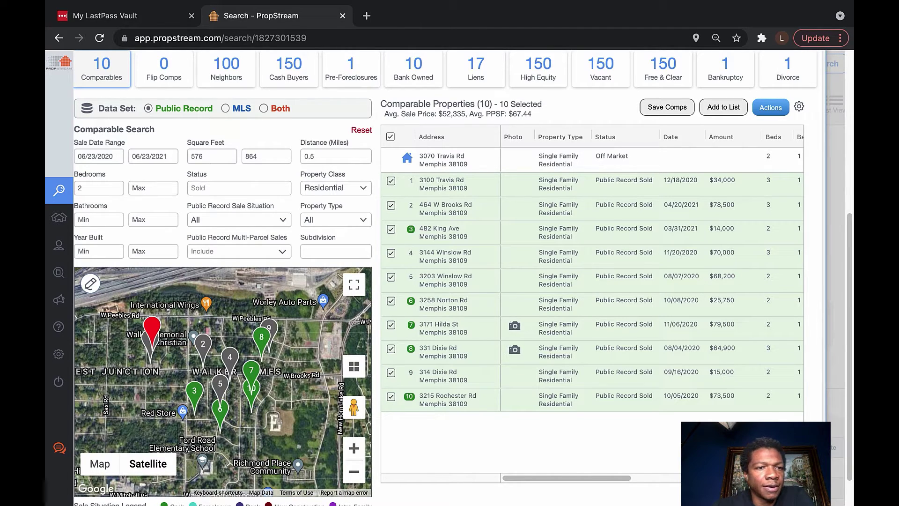
pyautogui.click(98, 220)
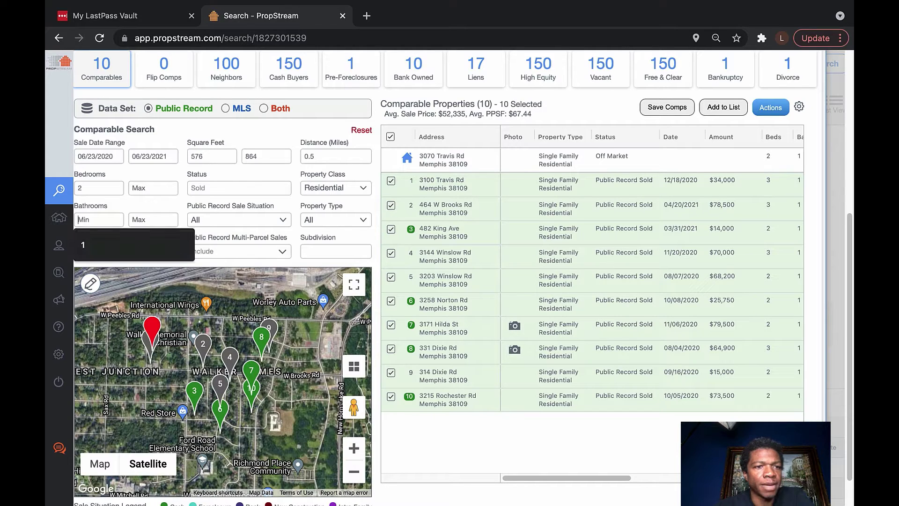
pyautogui.press('Down')
pyautogui.press('Return')
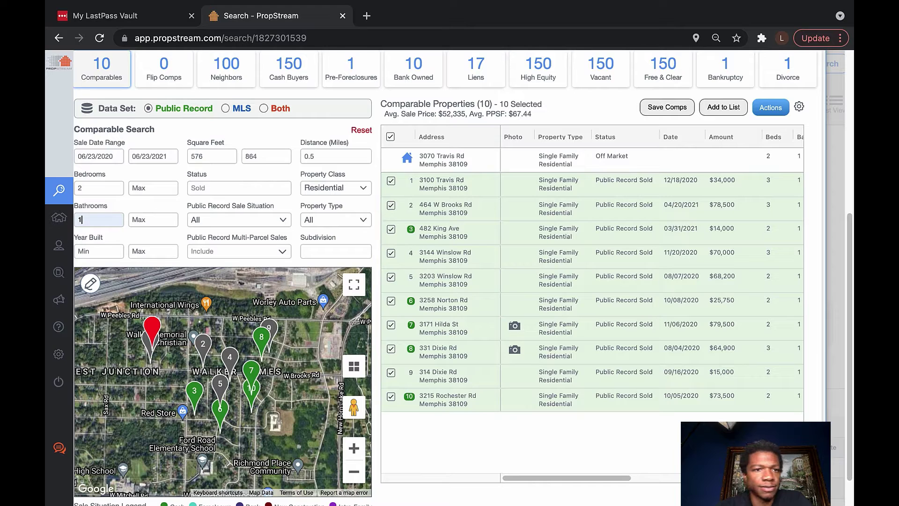
# Restrict comps to Financed sales and Single Family property type
pyautogui.click(239, 220)
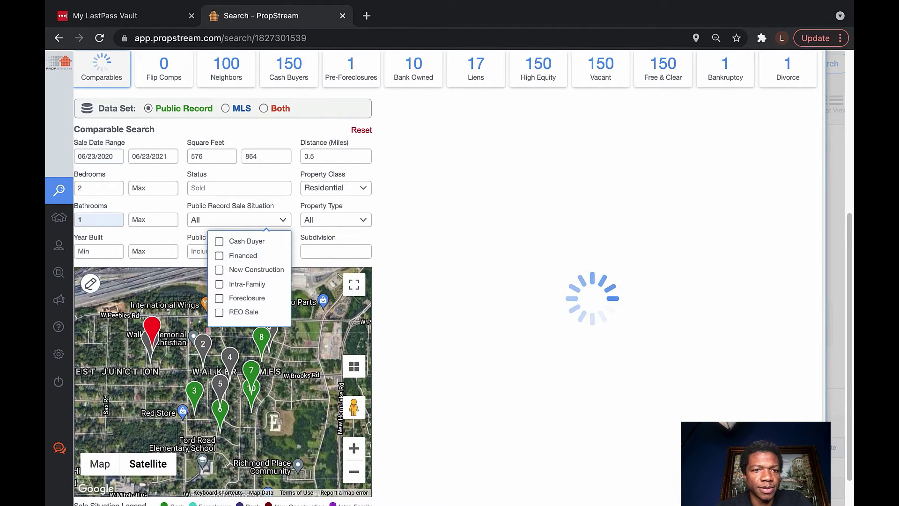
pyautogui.click(220, 255)
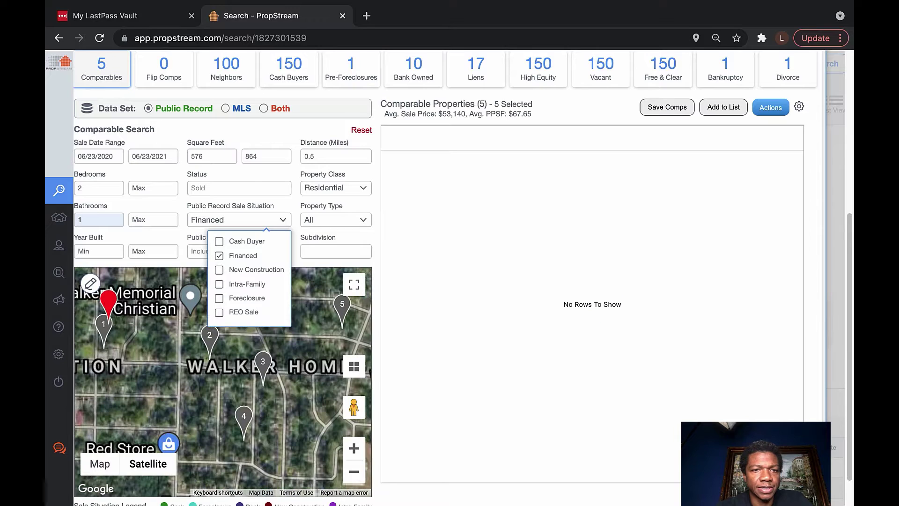
pyautogui.click(335, 220)
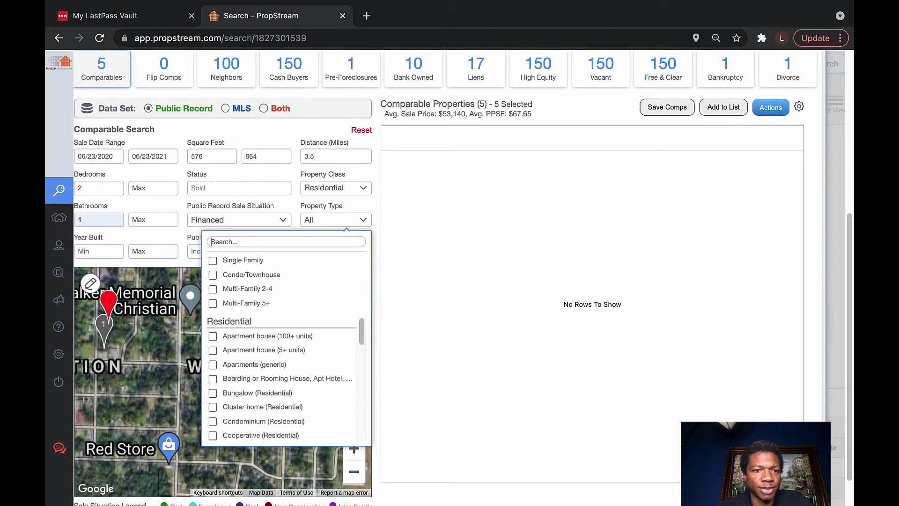
pyautogui.click(212, 259)
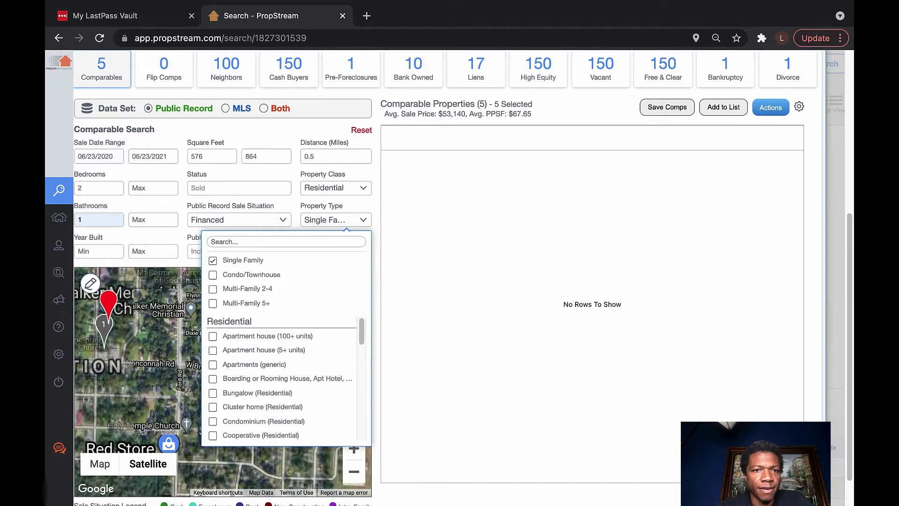
pyautogui.press('Escape')
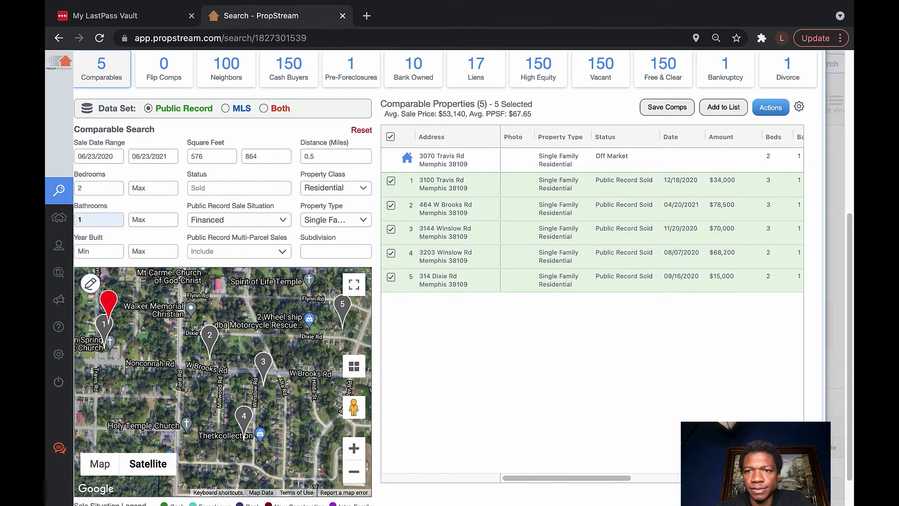
pyautogui.hscroll(4, 651, 304)
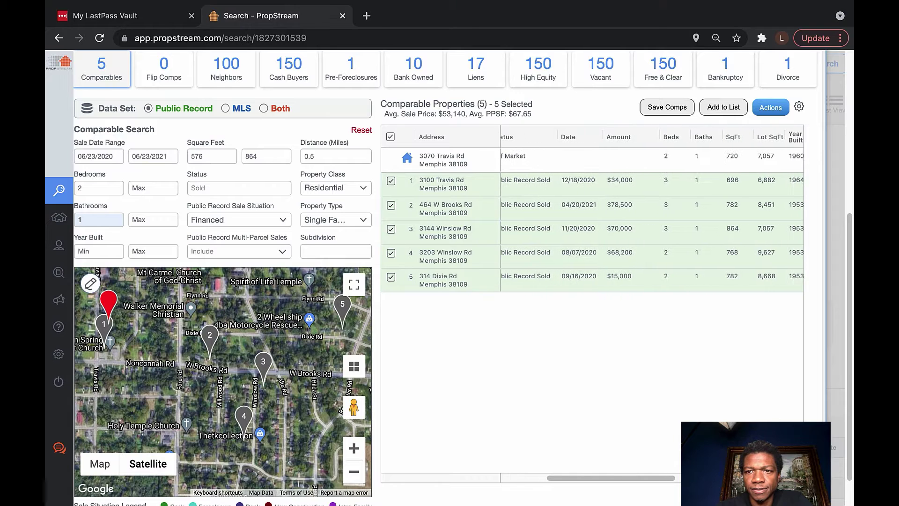
pyautogui.hscroll(3, 652, 306)
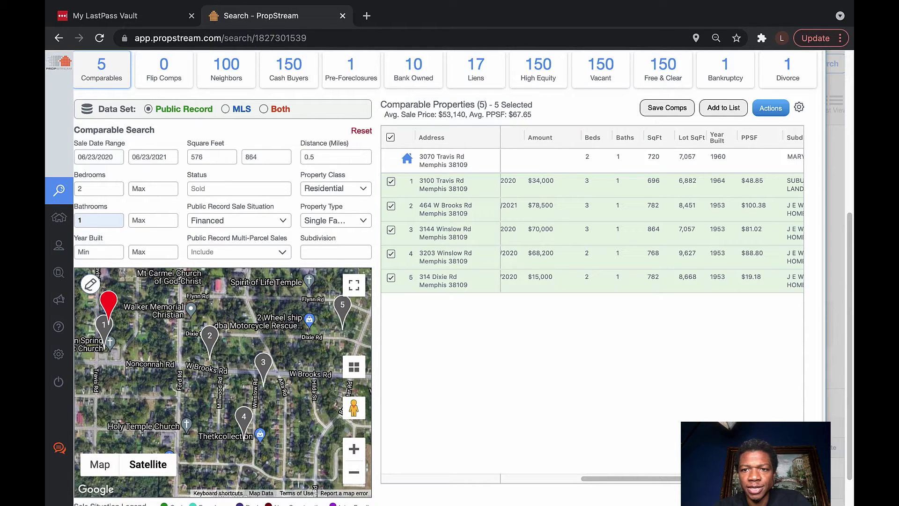
pyautogui.hscroll(3, 592, 304)
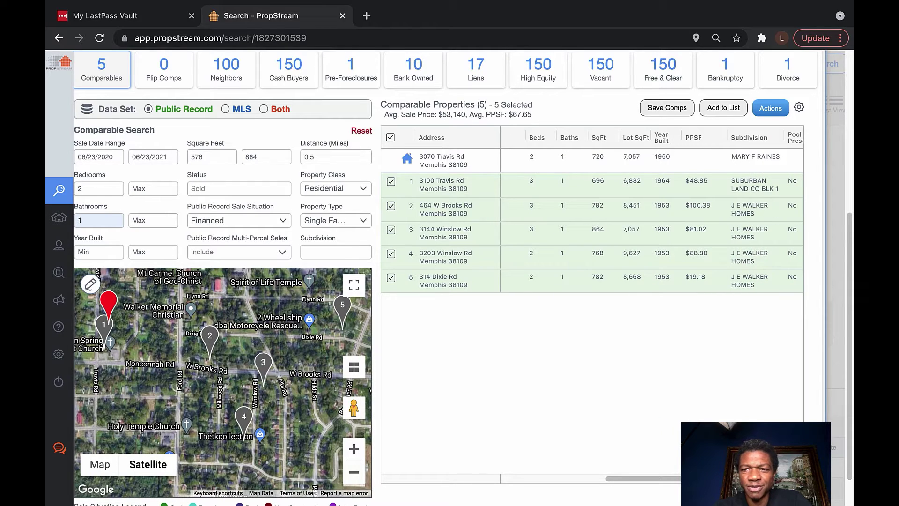
pyautogui.hscroll(5, 592, 305)
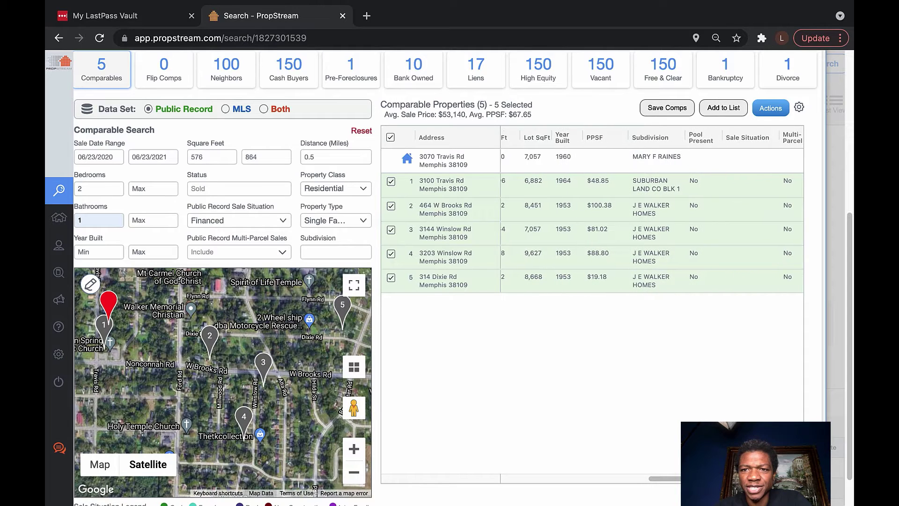
pyautogui.hscroll(3, 592, 304)
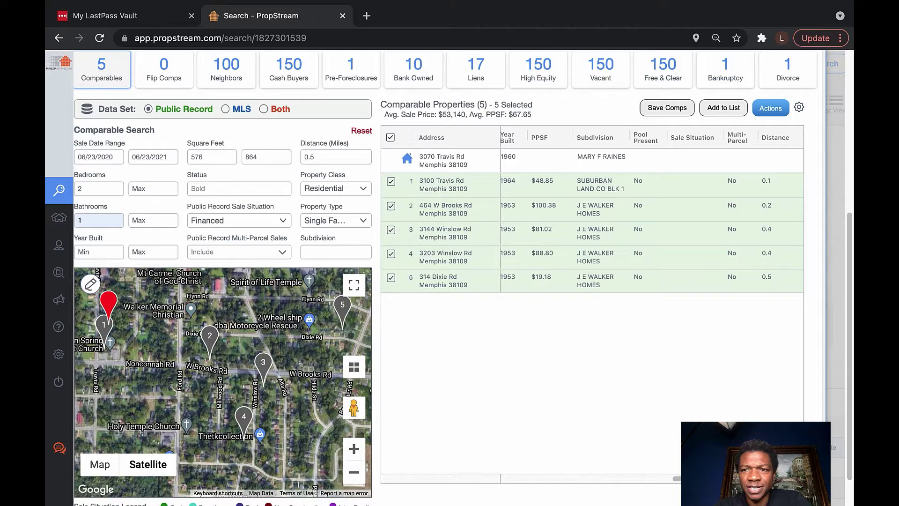
pyautogui.hscroll(-8, 593, 304)
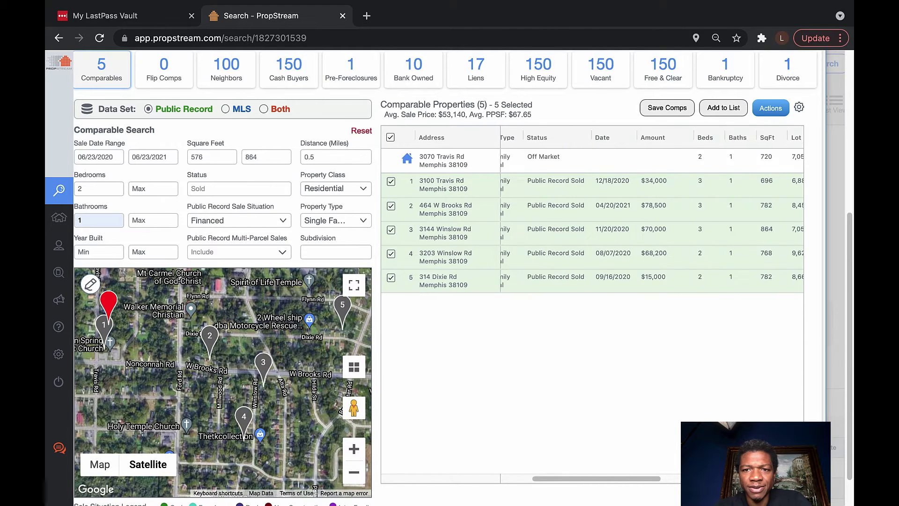
pyautogui.hscroll(-10, 592, 304)
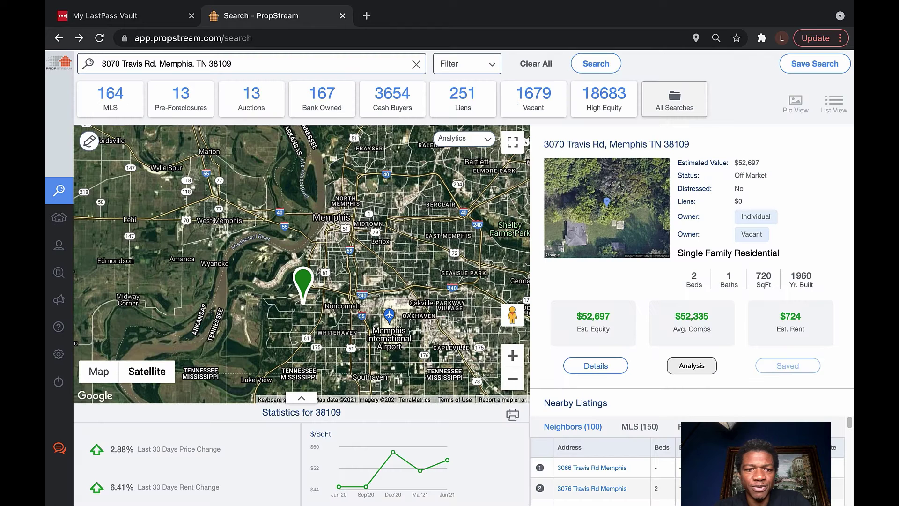
# Reopen the comparable sales, scroll down to the comps table and map, and go full screen
pyautogui.hscroll(10, 592, 305)
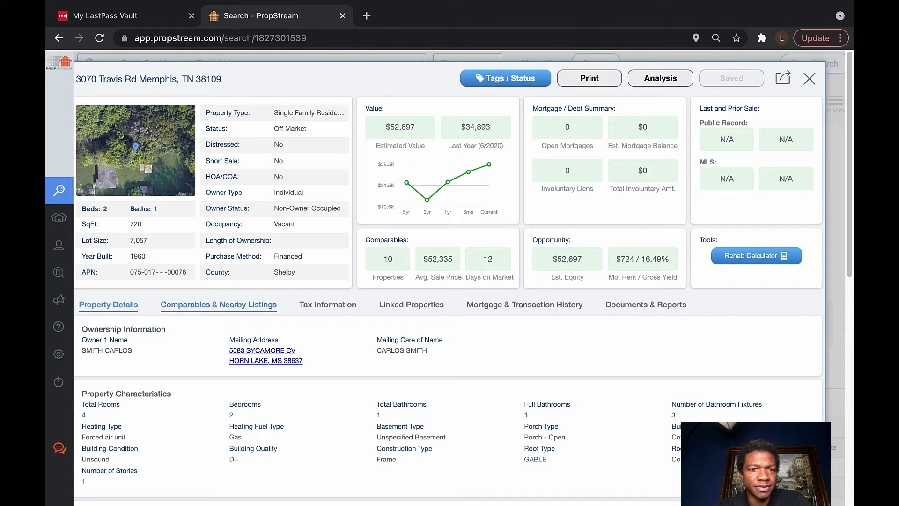
pyautogui.click(218, 304)
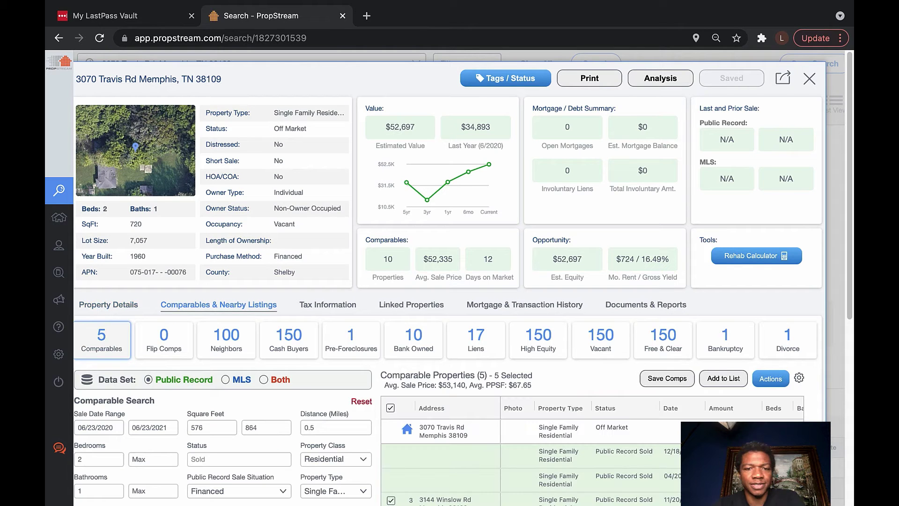
pyautogui.scroll(-2, 289, 340)
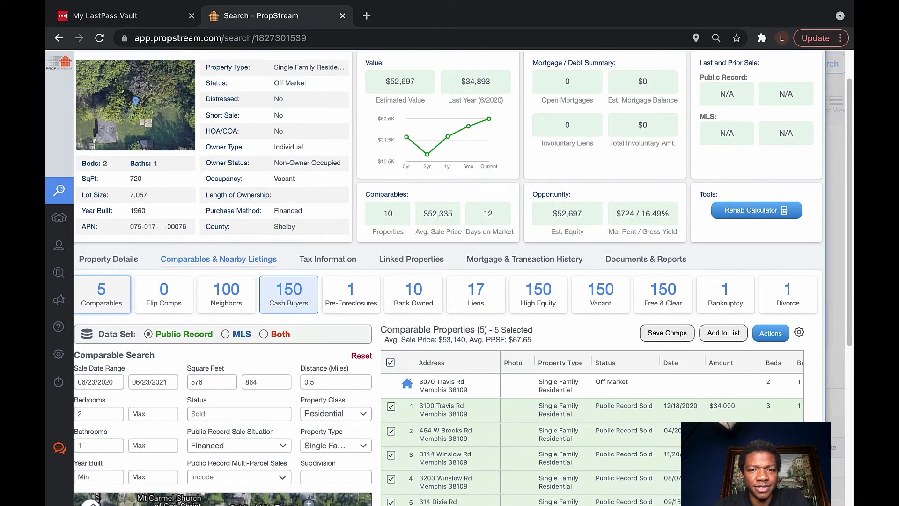
pyautogui.scroll(-2, 463, 277)
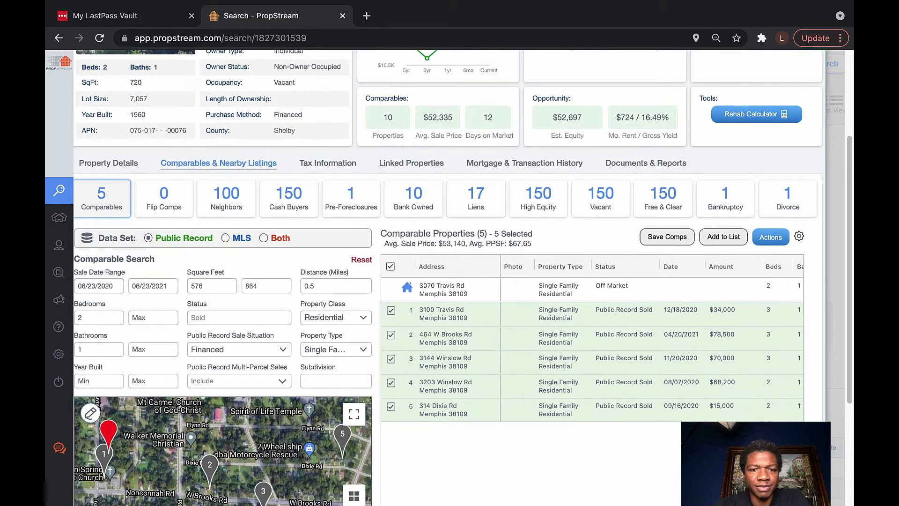
pyautogui.scroll(-4, 462, 277)
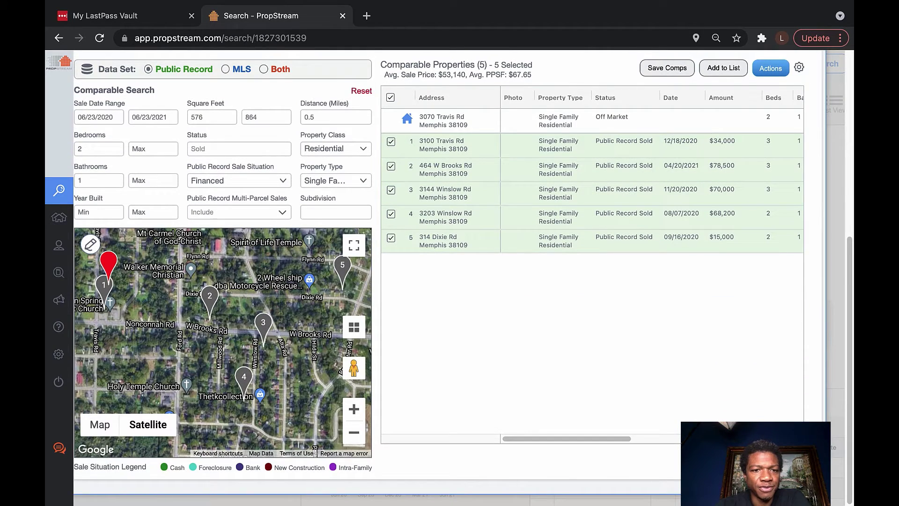
pyautogui.press('F11')
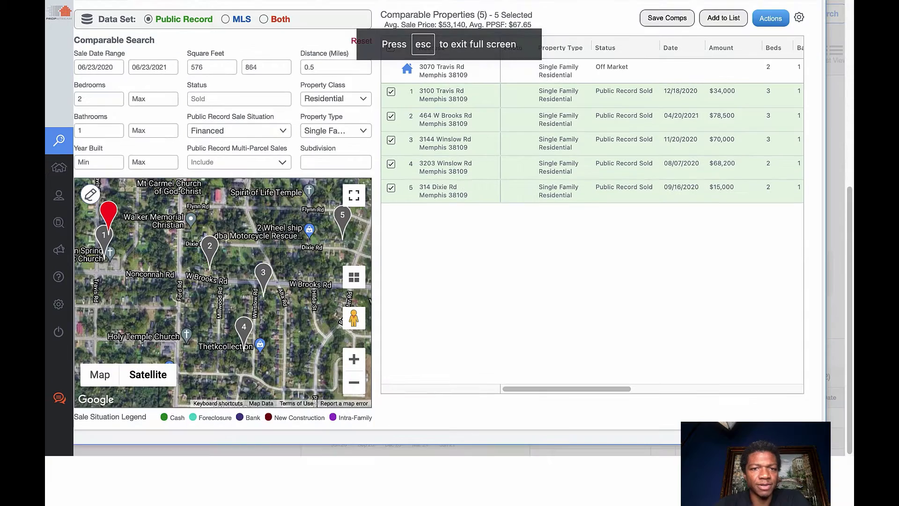
pyautogui.click(354, 194)
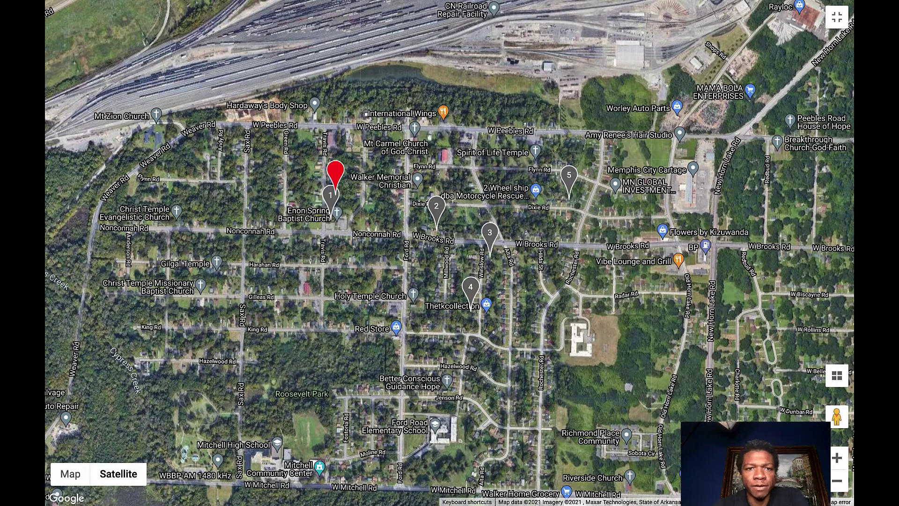
pyautogui.moveTo(450, 1)
pyautogui.click(88, 24)
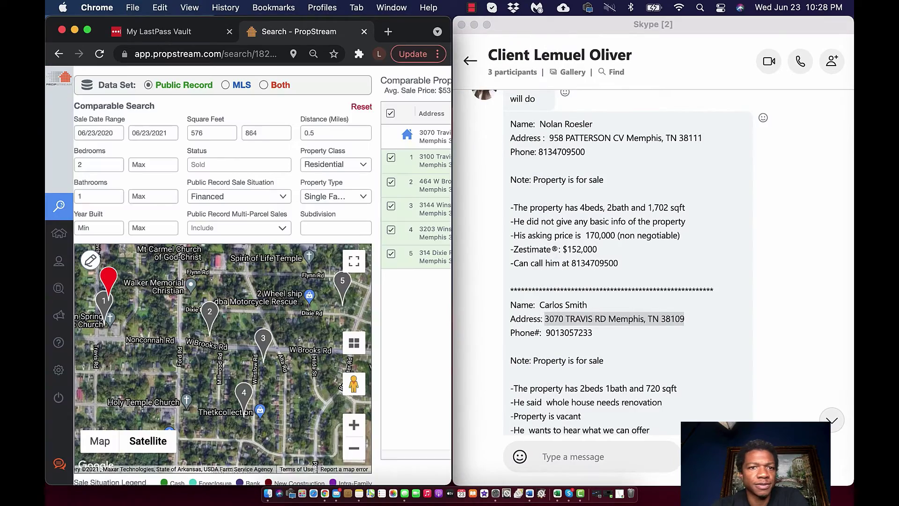
pyautogui.click(87, 29)
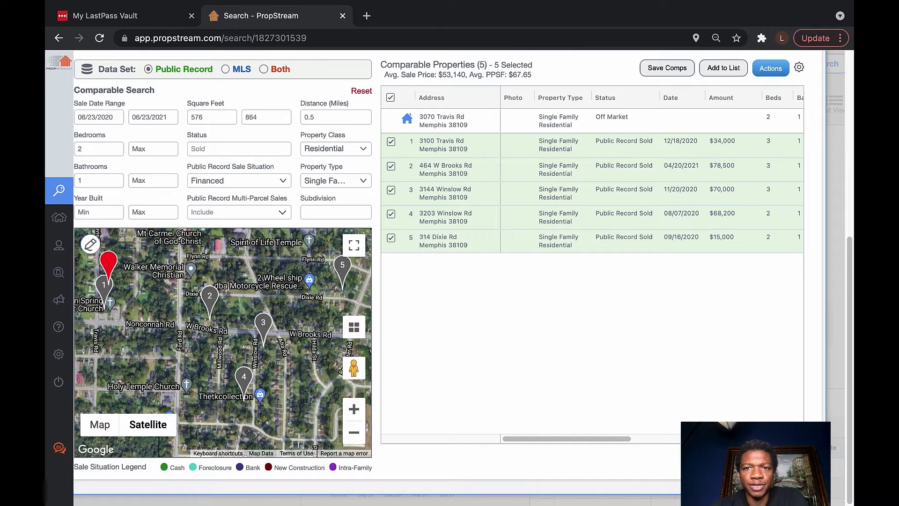
pyautogui.hscroll(3, 592, 192)
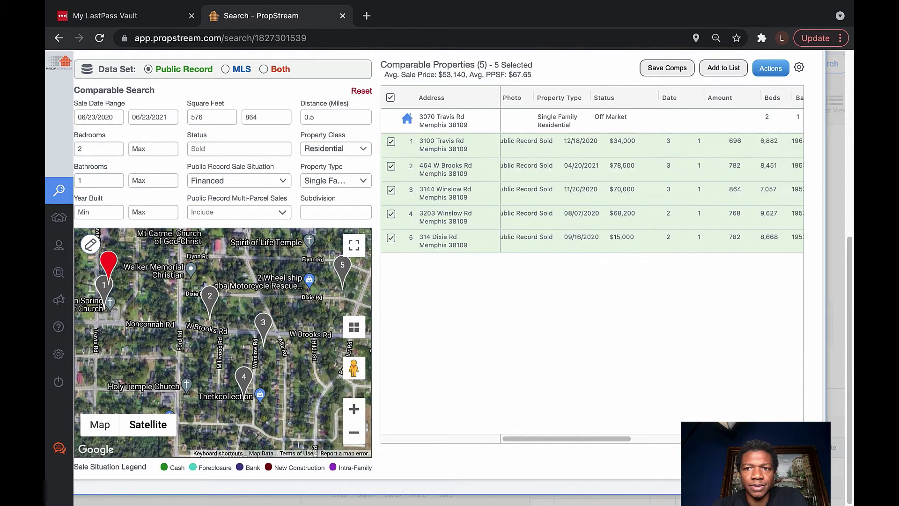
pyautogui.hscroll(5, 592, 192)
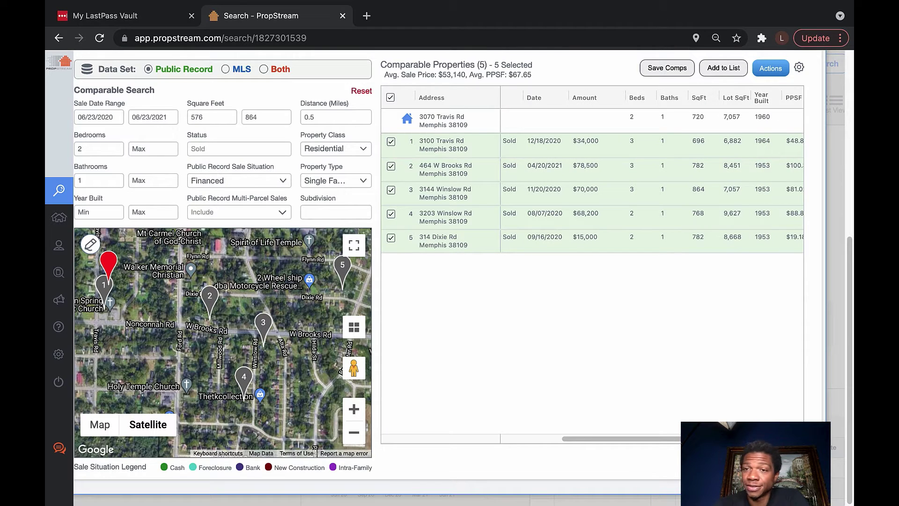
pyautogui.hscroll(2, 592, 192)
pyautogui.hscroll(3, 592, 192)
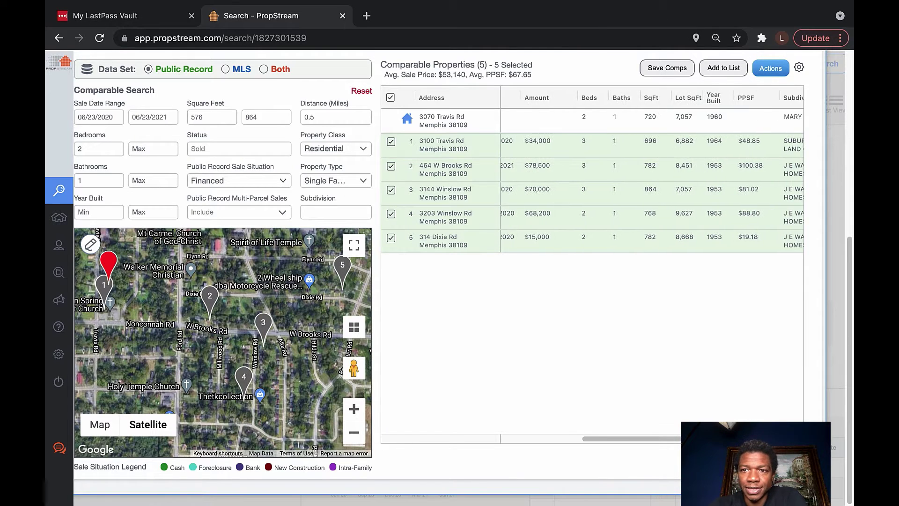
pyautogui.hscroll(-3, 592, 192)
pyautogui.hscroll(-10, 592, 192)
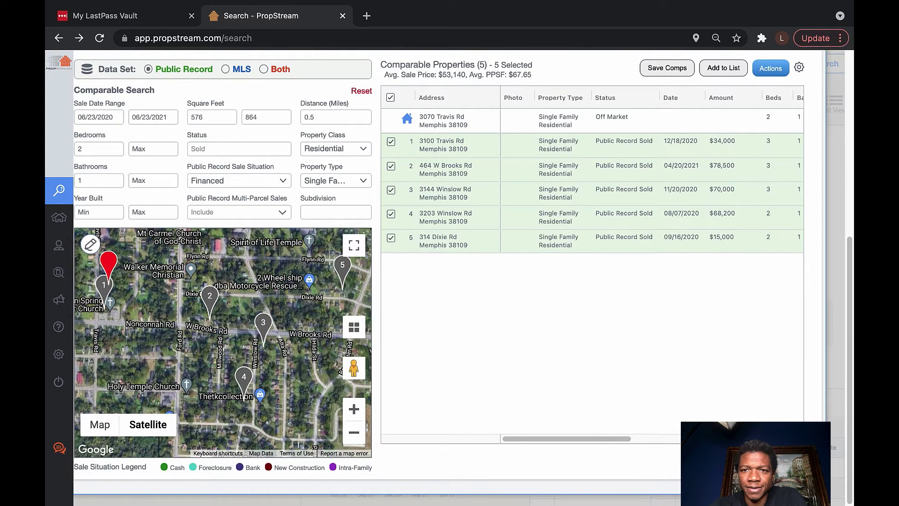
pyautogui.click(66, 277)
pyautogui.click(831, 277)
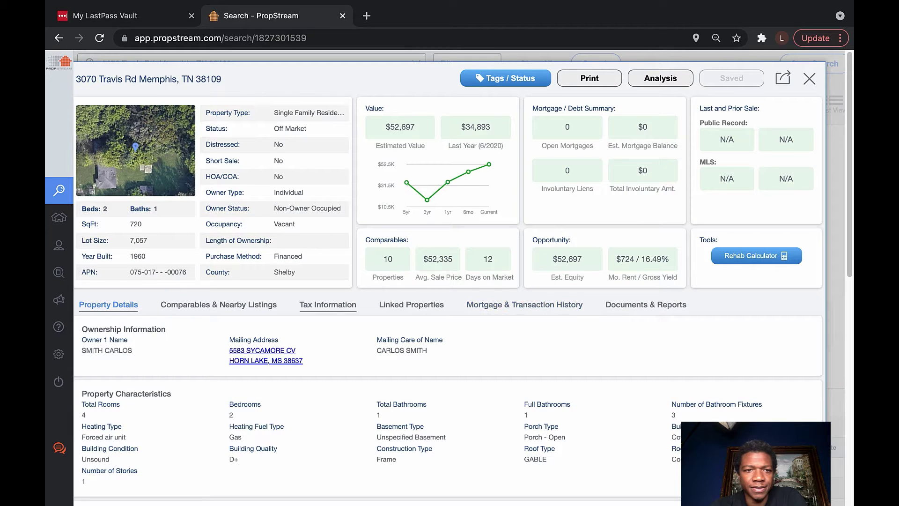
pyautogui.click(218, 304)
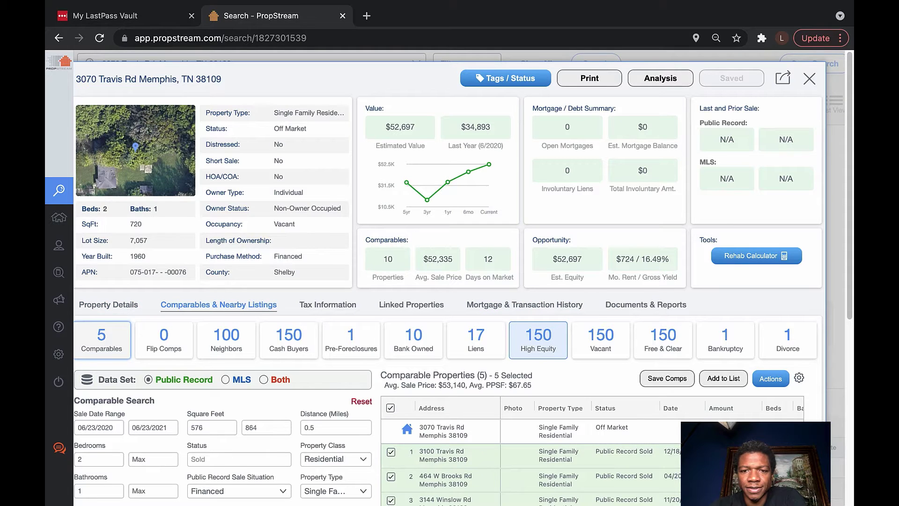
pyautogui.scroll(-2, 561, 340)
pyautogui.scroll(-1, 585, 347)
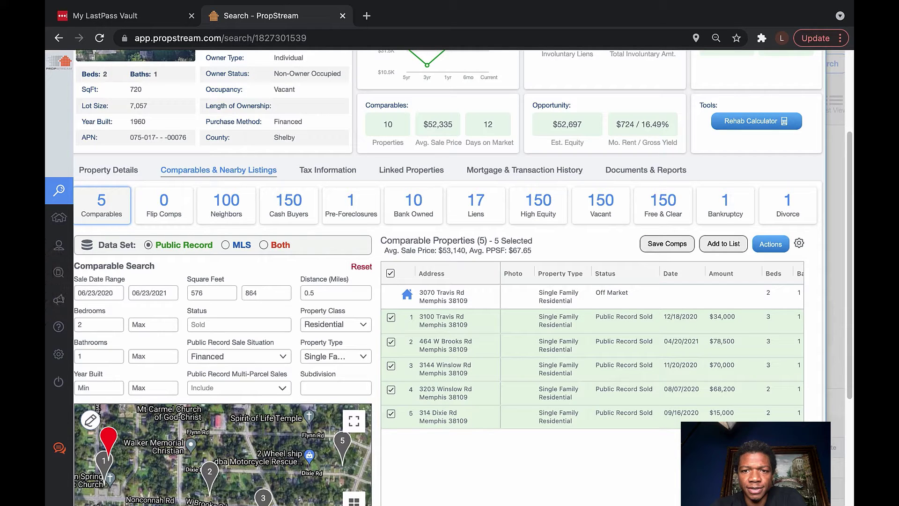
pyautogui.hscroll(5, 592, 347)
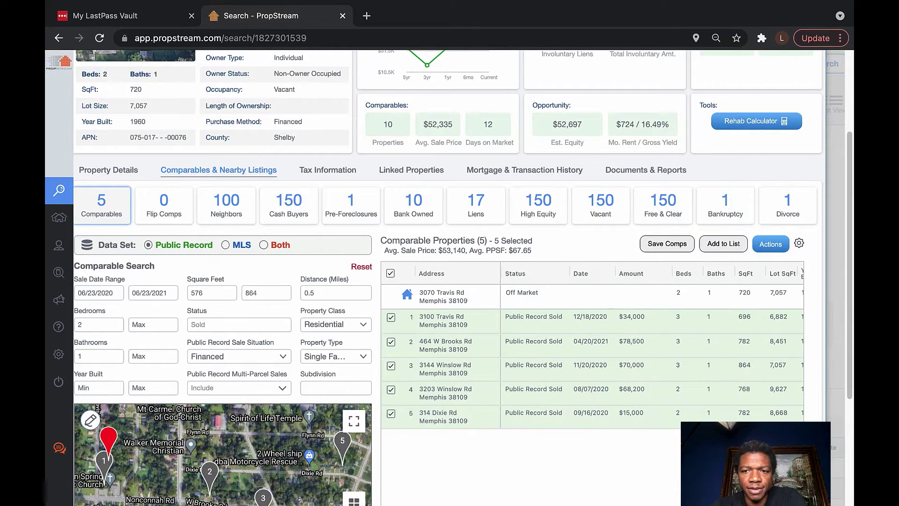
pyautogui.hscroll(-3, 592, 346)
pyautogui.hscroll(-2, 593, 347)
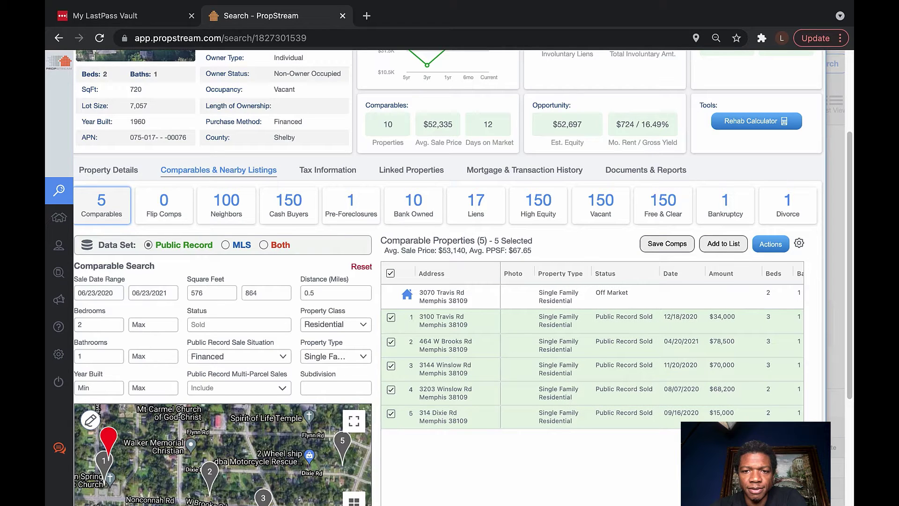
pyautogui.hscroll(10, 652, 344)
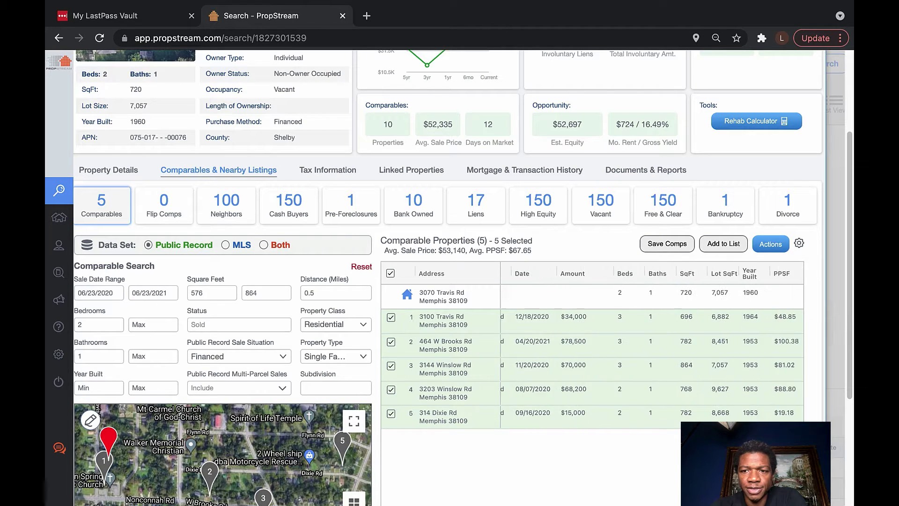
pyautogui.hscroll(-3, 651, 344)
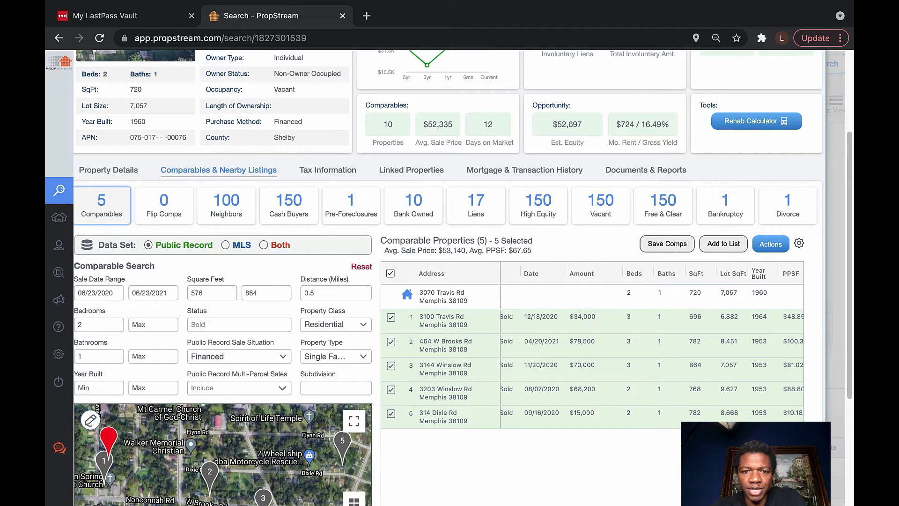
pyautogui.click(391, 342)
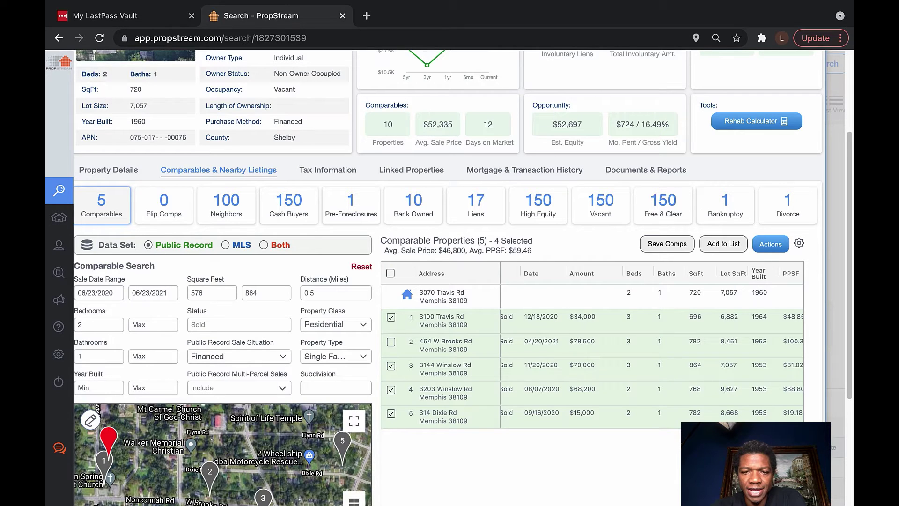
pyautogui.click(391, 413)
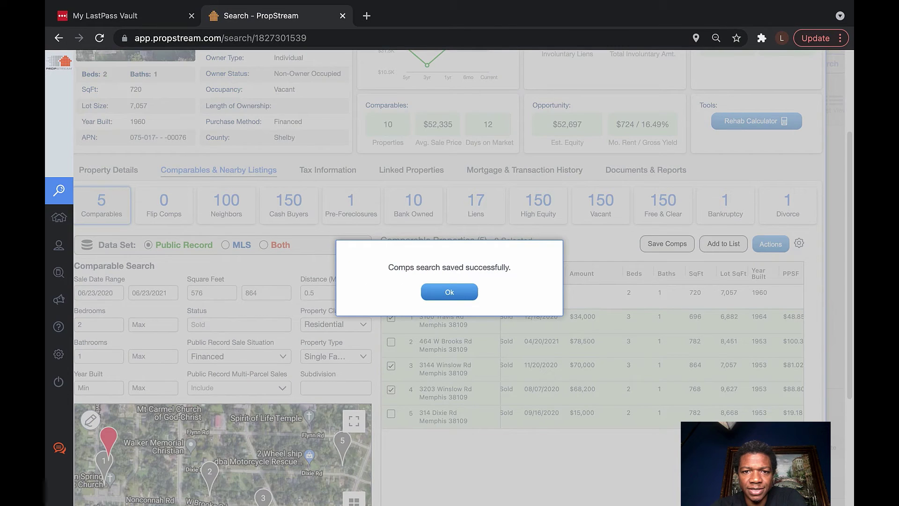
pyautogui.click(449, 292)
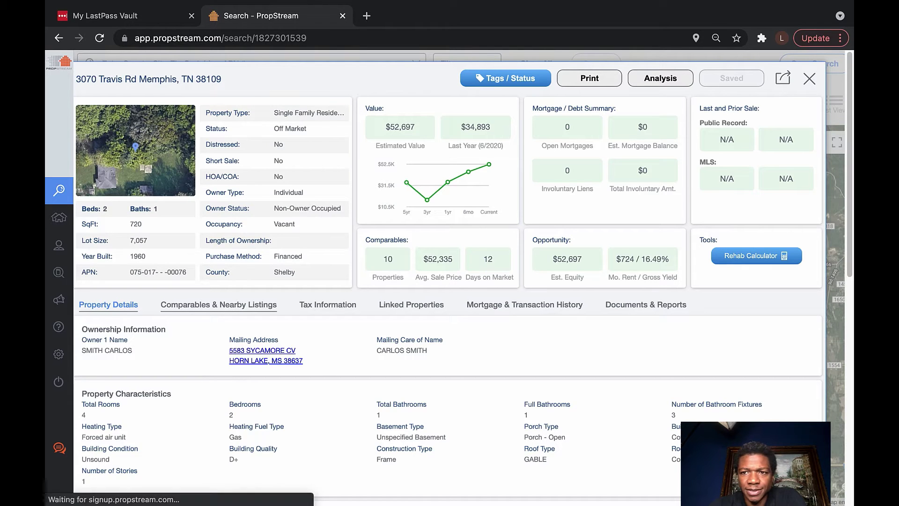
# Review the three saved comps again, then exit full screen and switch to the desktop
pyautogui.click(218, 304)
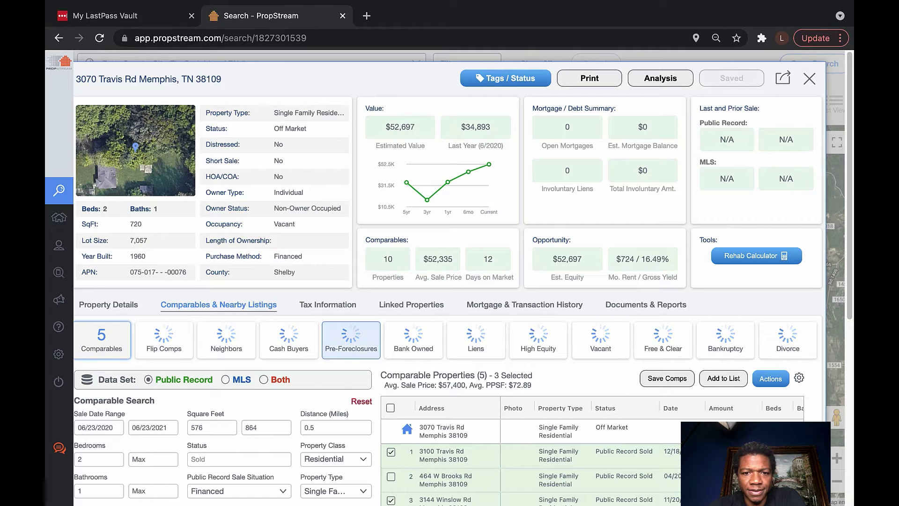
pyautogui.scroll(-5, 450, 276)
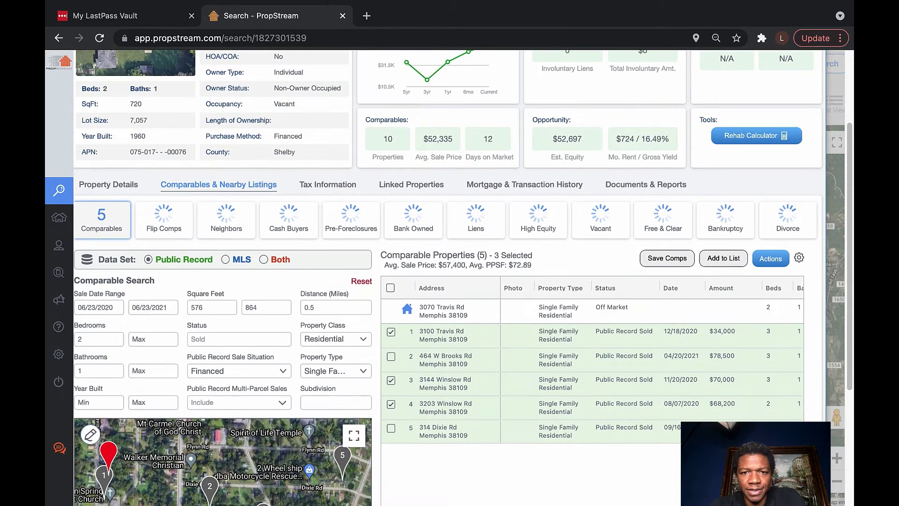
pyautogui.scroll(-1, 449, 276)
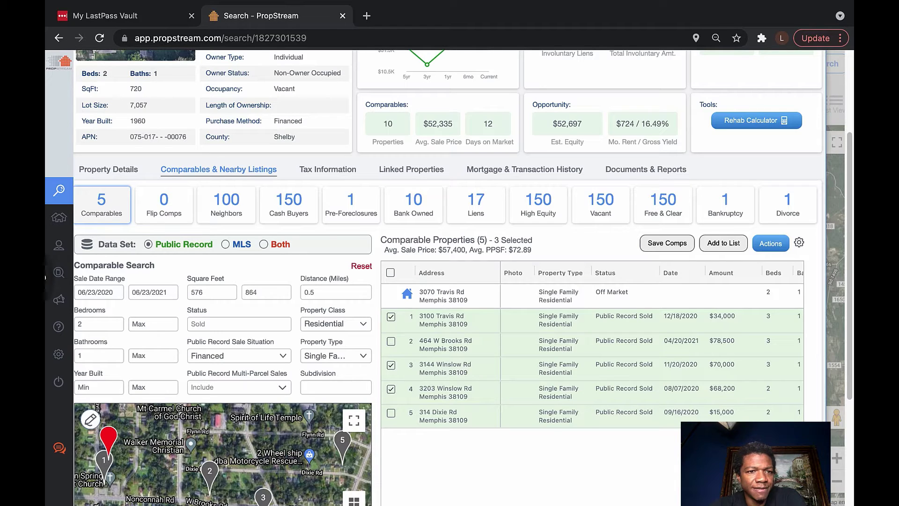
pyautogui.scroll(2, 462, 277)
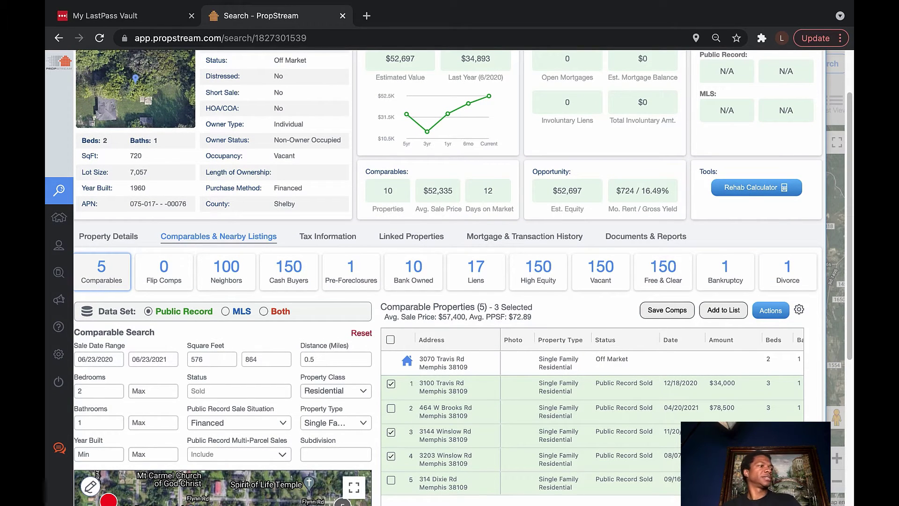
pyautogui.press('ctrl+super+f')
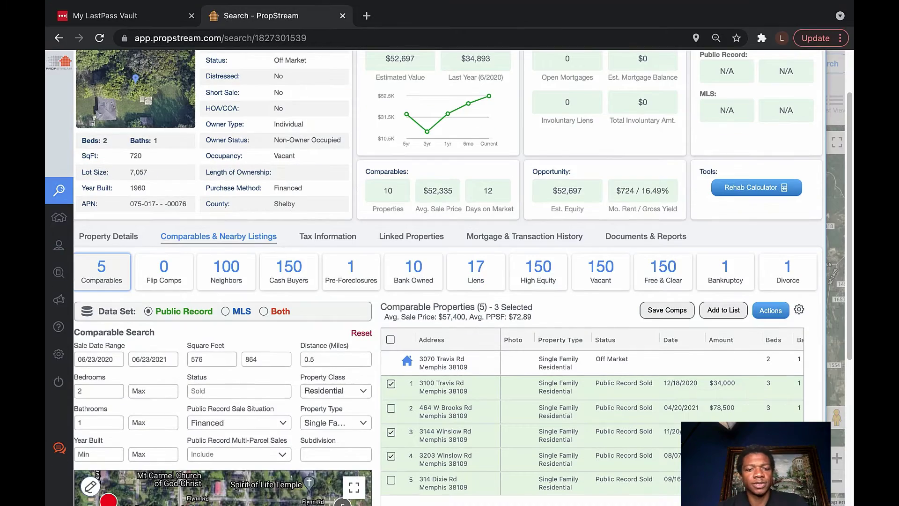
pyautogui.hotkey('ctrl', 'Left')
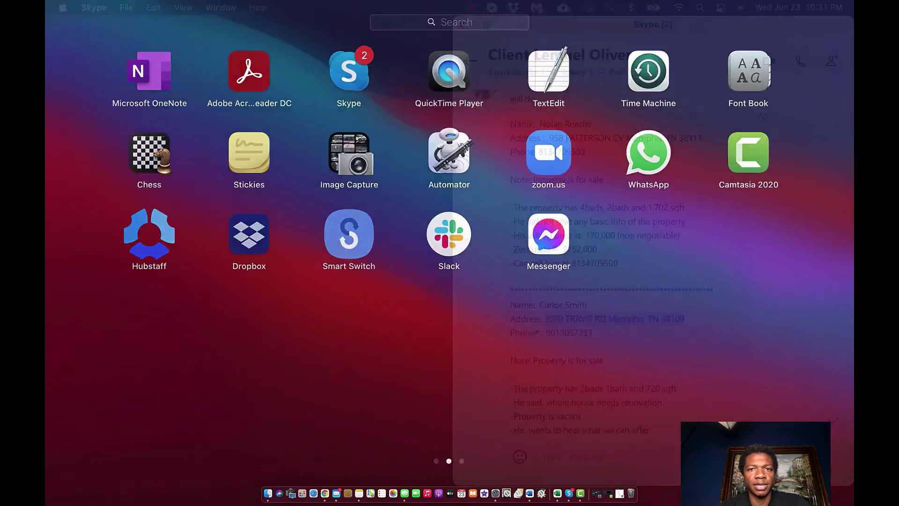
# Open Calculator and multiply 720 square feet by 73, giving 52560
pyautogui.press('F4')
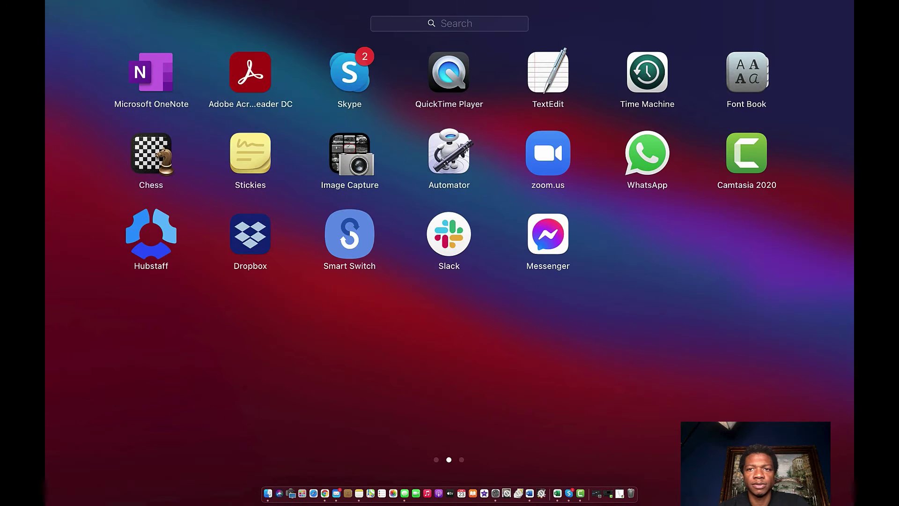
pyautogui.hscroll(-3, 447, 226)
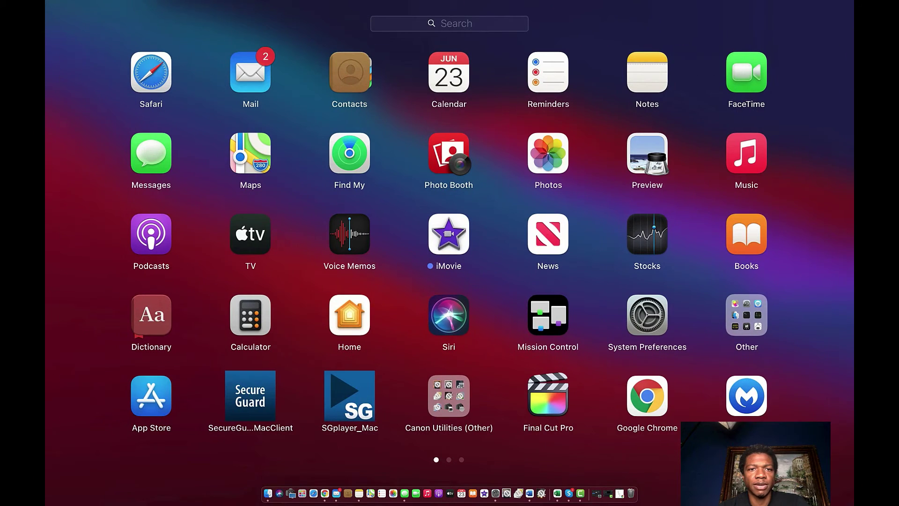
pyautogui.press('F4')
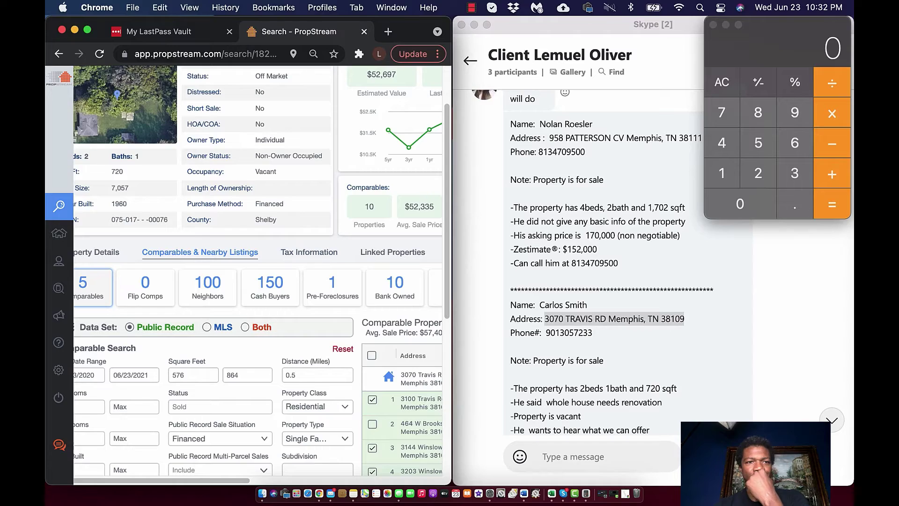
pyautogui.click(721, 112)
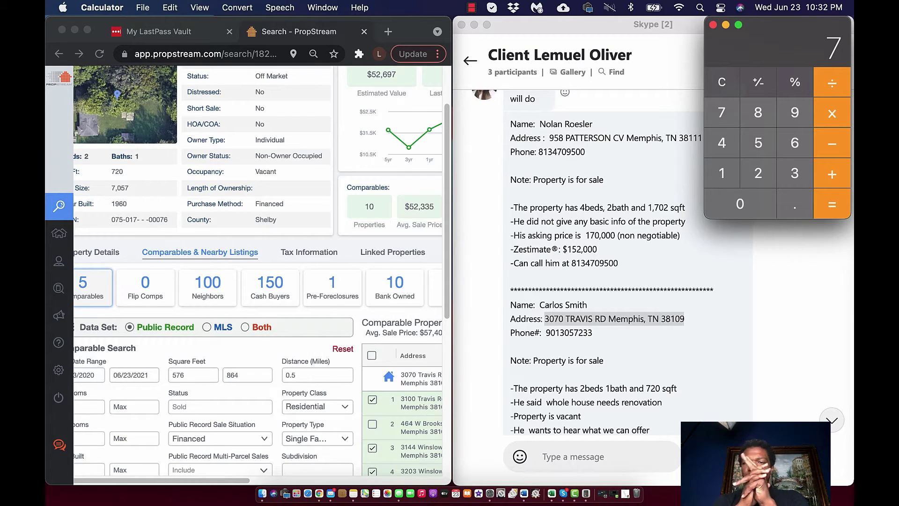
pyautogui.write('20')
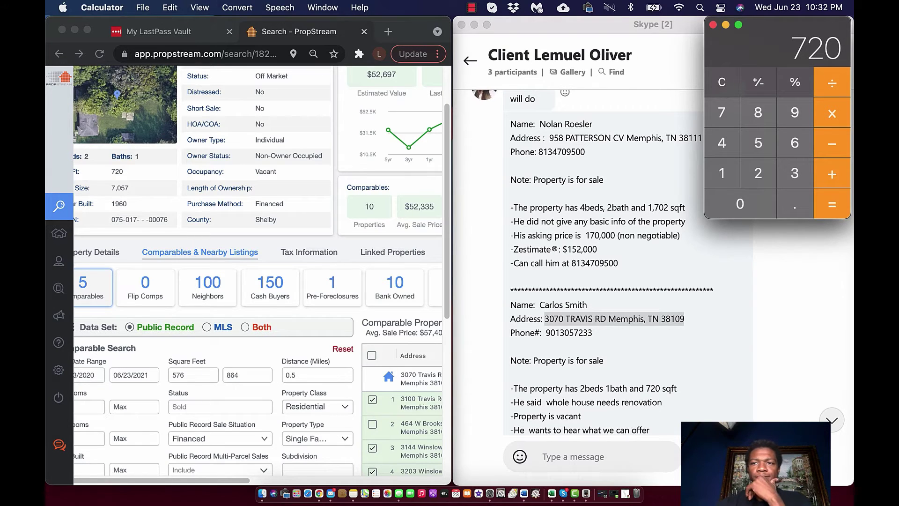
pyautogui.press('*')
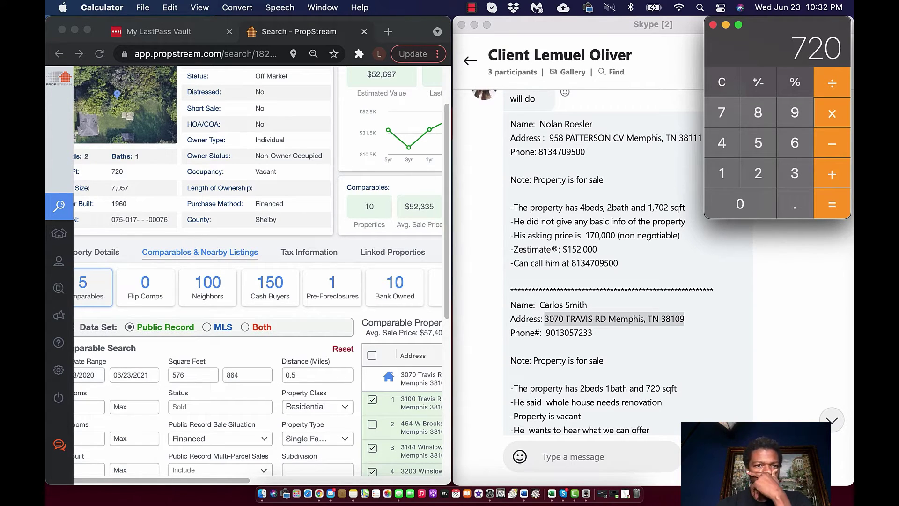
pyautogui.hscroll(5, 257, 274)
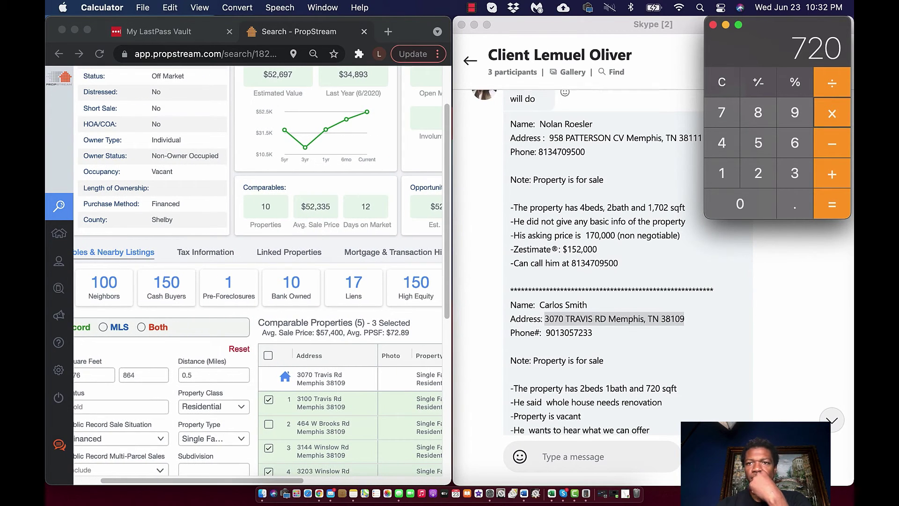
pyautogui.press('7')
pyautogui.press('3')
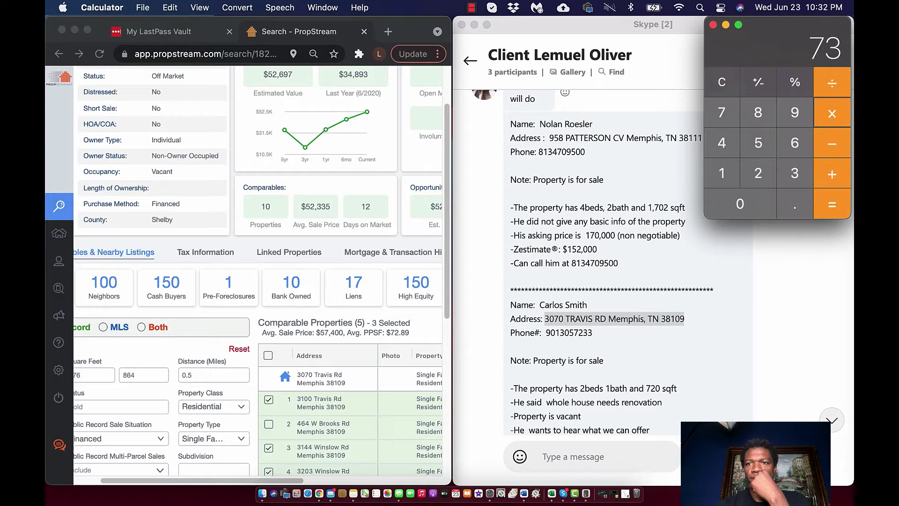
pyautogui.press('Return')
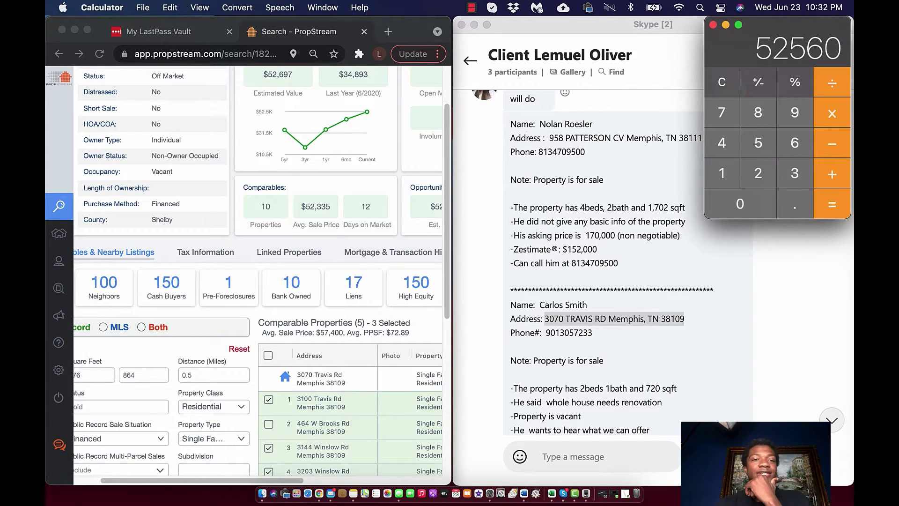
# Subtract 35000 from 52560 to get 17560
pyautogui.scroll(2, 257, 272)
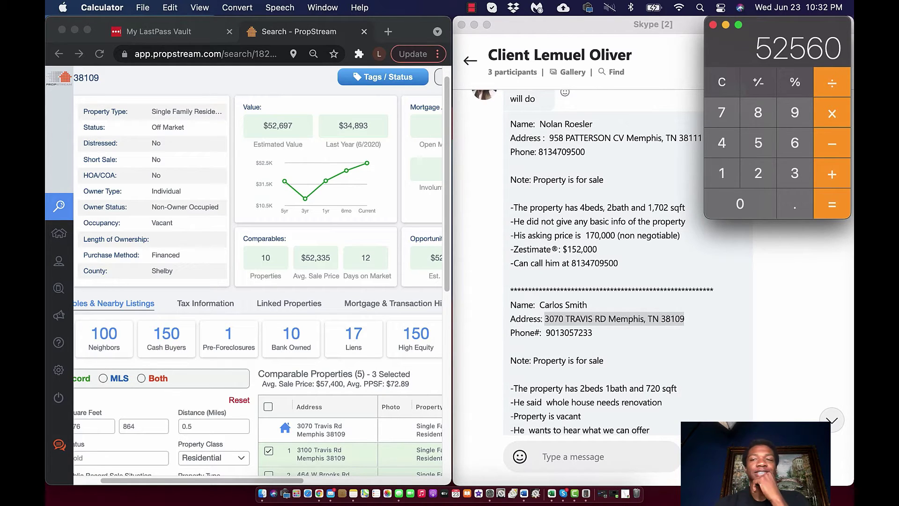
pyautogui.press('-')
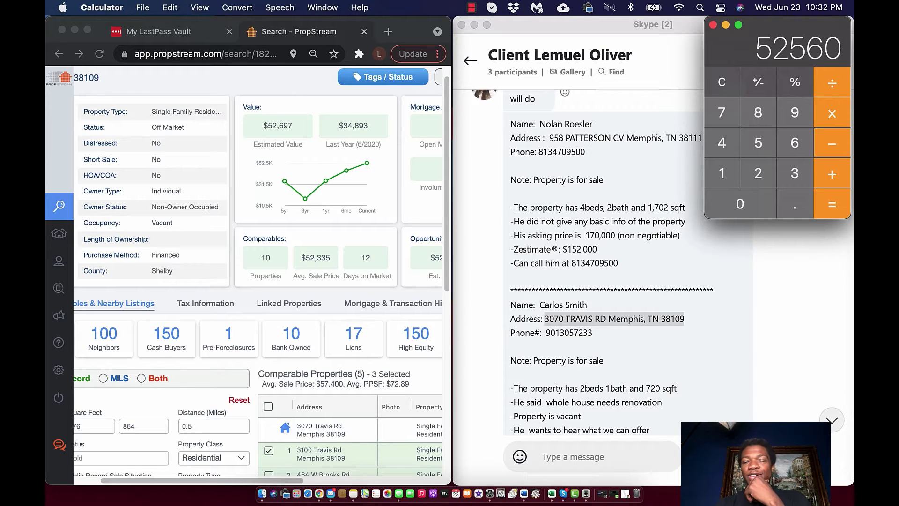
pyautogui.write('3')
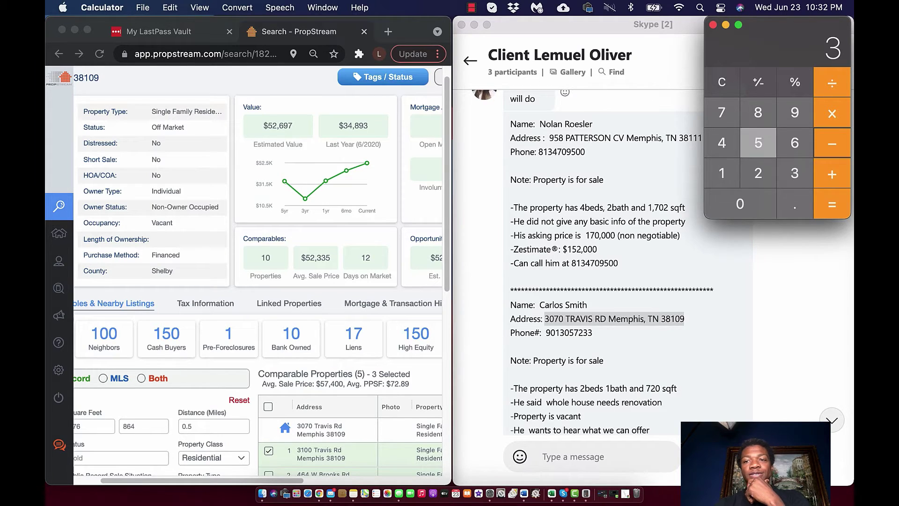
pyautogui.write('5000')
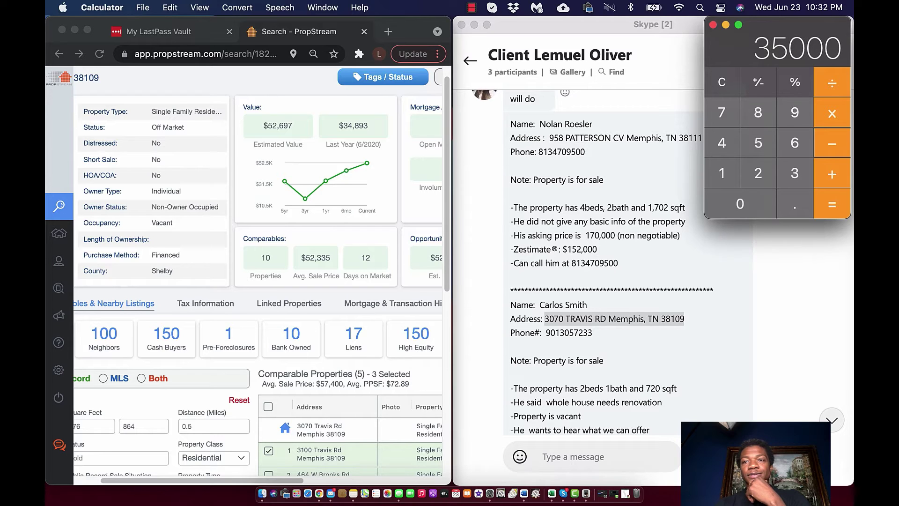
pyautogui.press('Return')
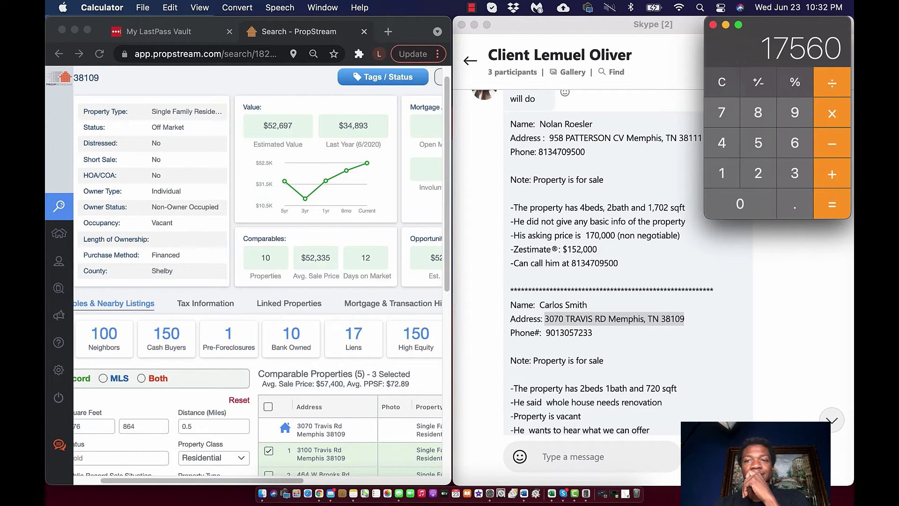
# Clear the result, discard a mistaken 5200, and enter 52
pyautogui.click(721, 83)
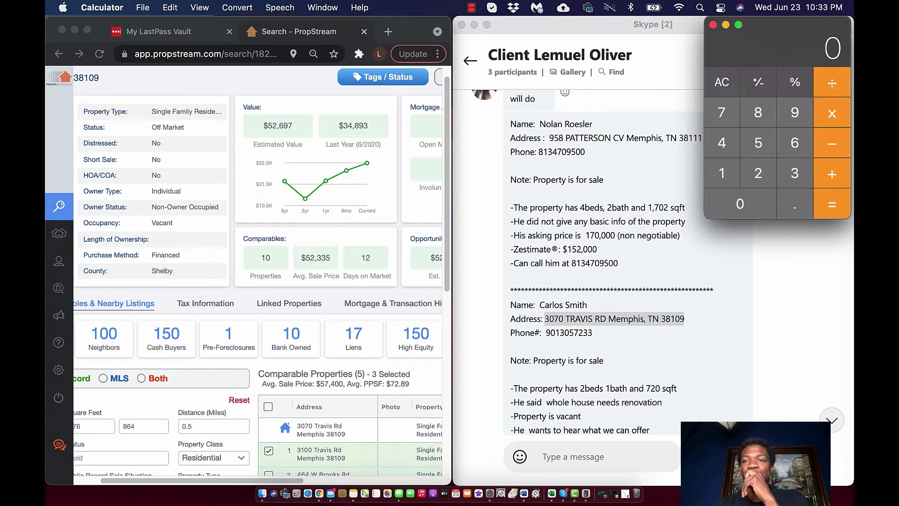
pyautogui.click(722, 82)
pyautogui.click(758, 142)
pyautogui.write('200')
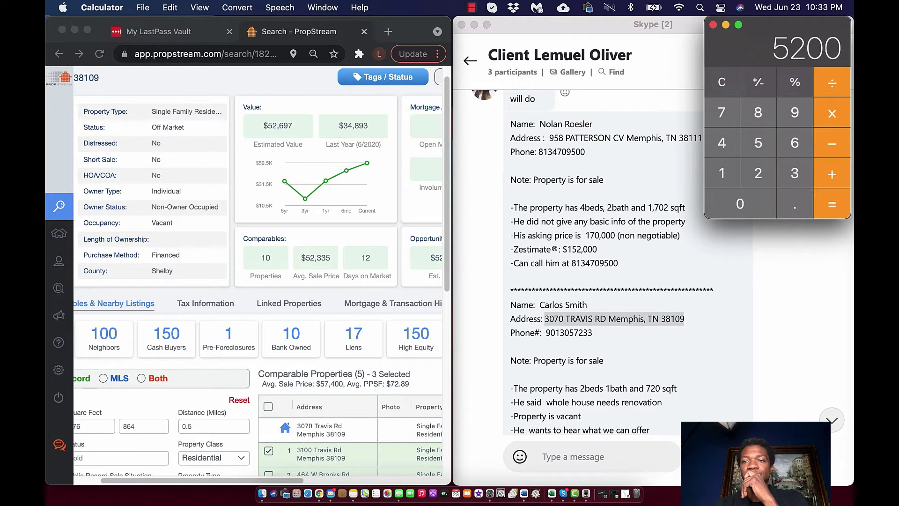
pyautogui.press('Escape')
pyautogui.write('52')
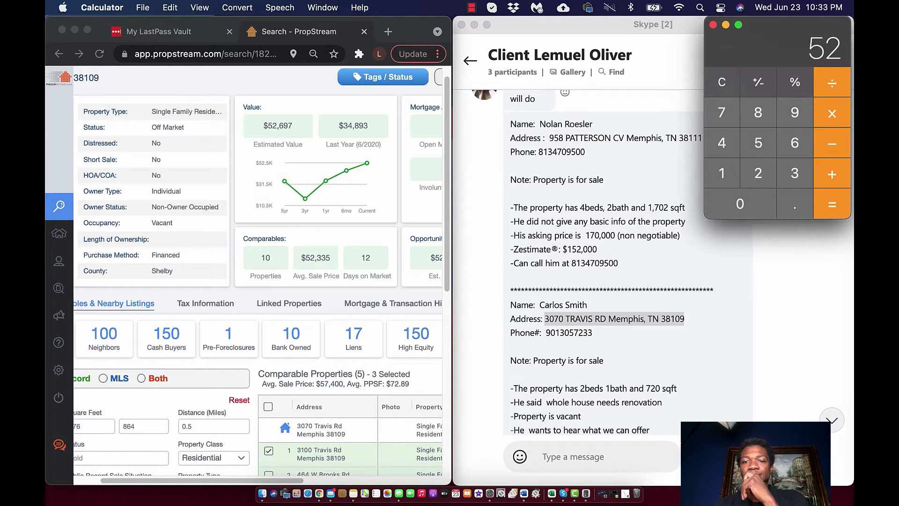
pyautogui.scroll(-5, 592, 262)
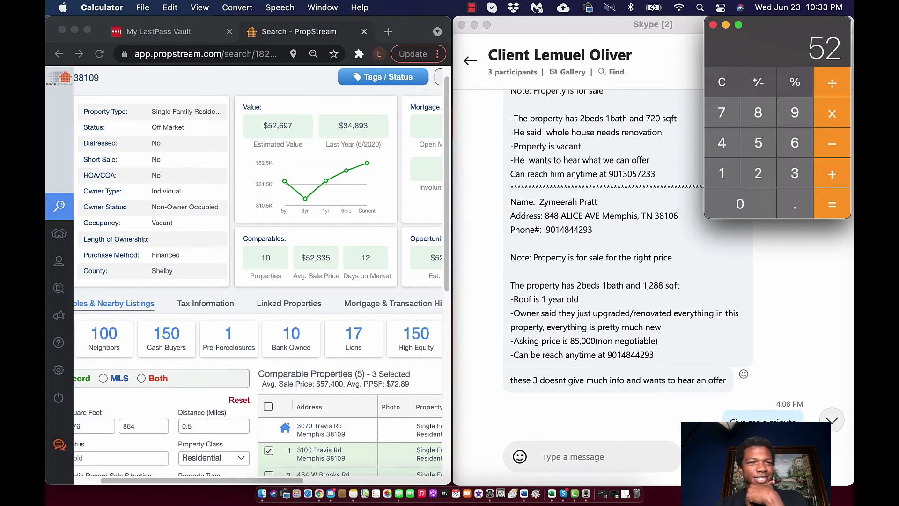
pyautogui.hscroll(-5, 258, 276)
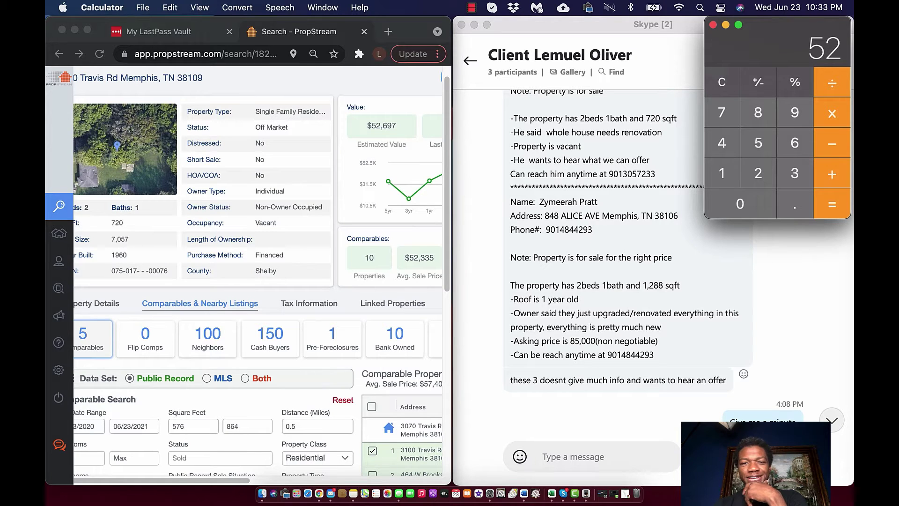
pyautogui.scroll(-2, 653, 263)
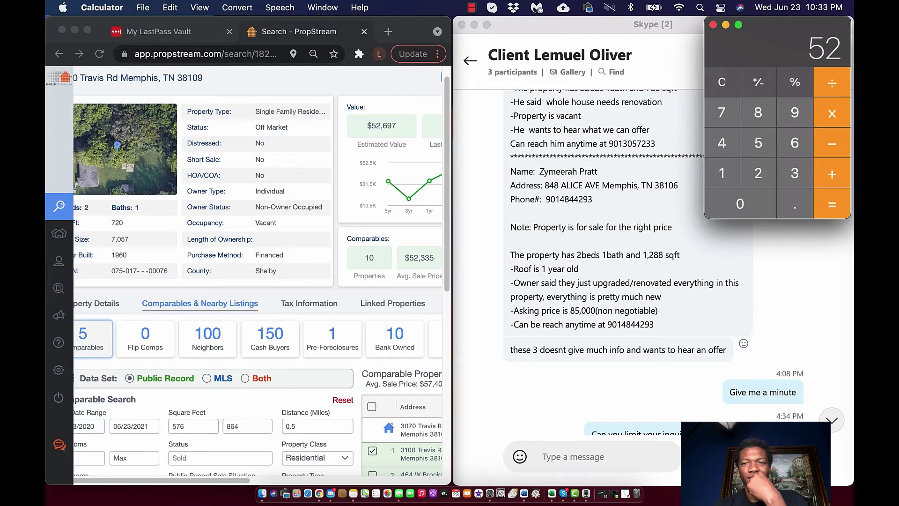
pyautogui.scroll(5, 627, 263)
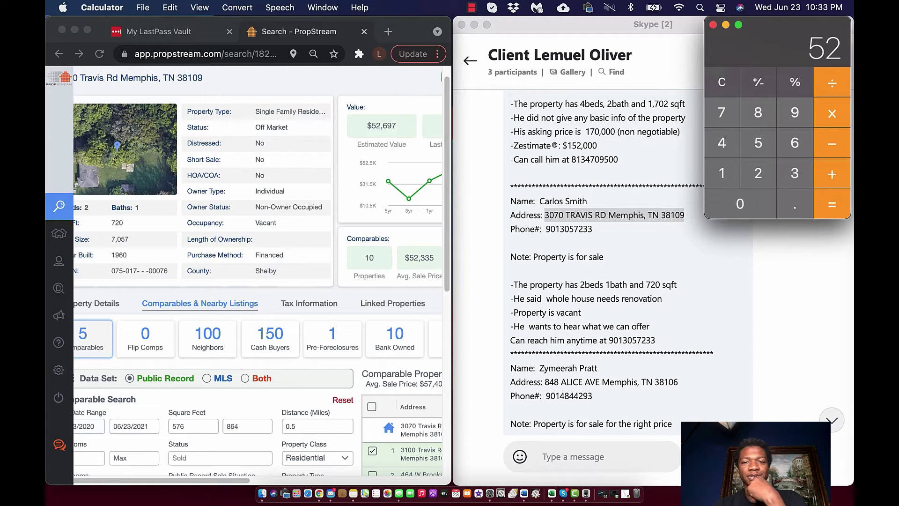
pyautogui.scroll(2, 611, 258)
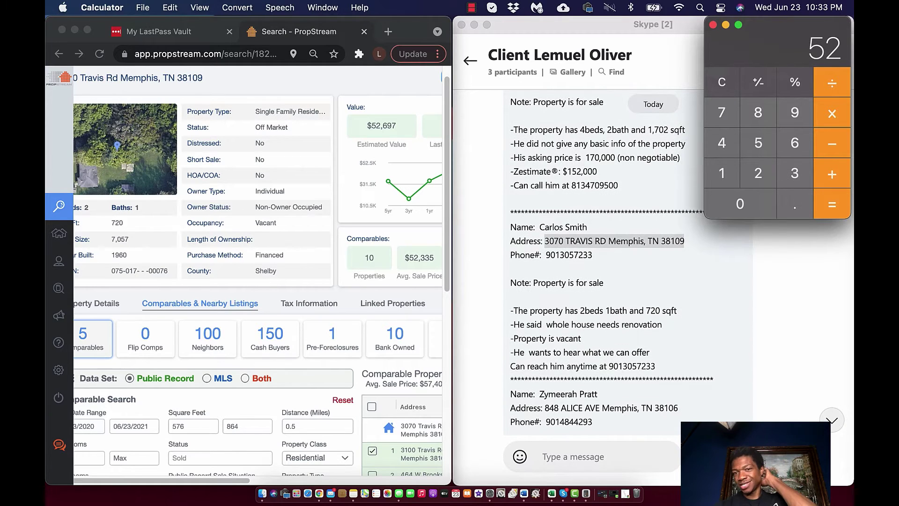
pyautogui.press('super+Tab')
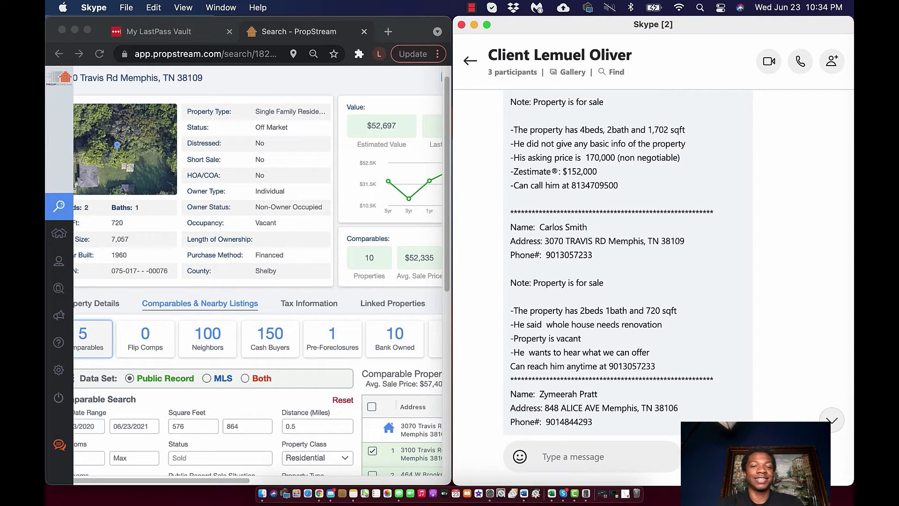
pyautogui.click(87, 30)
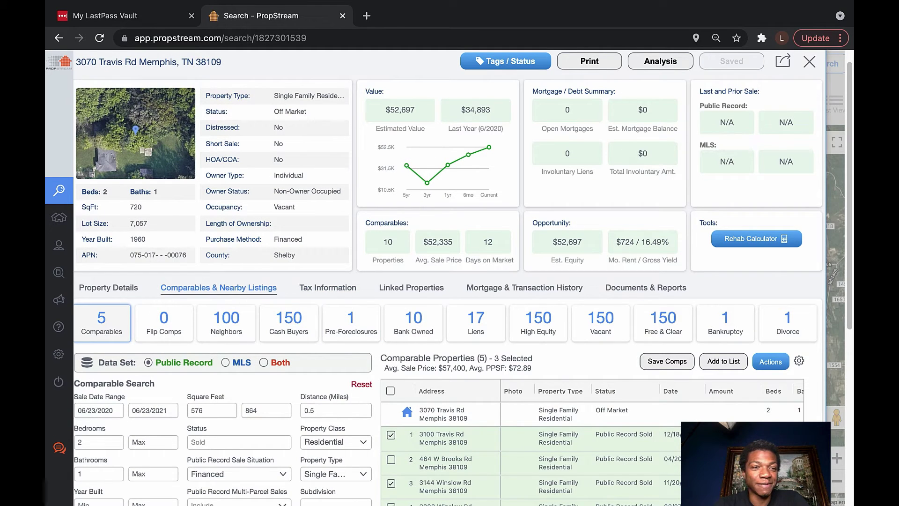
pyautogui.scroll(-4, 448, 276)
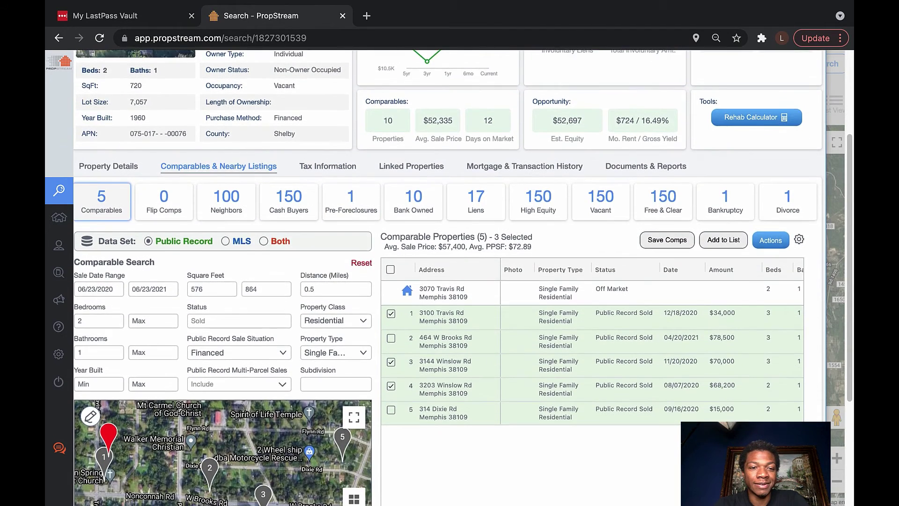
pyautogui.scroll(5, 448, 276)
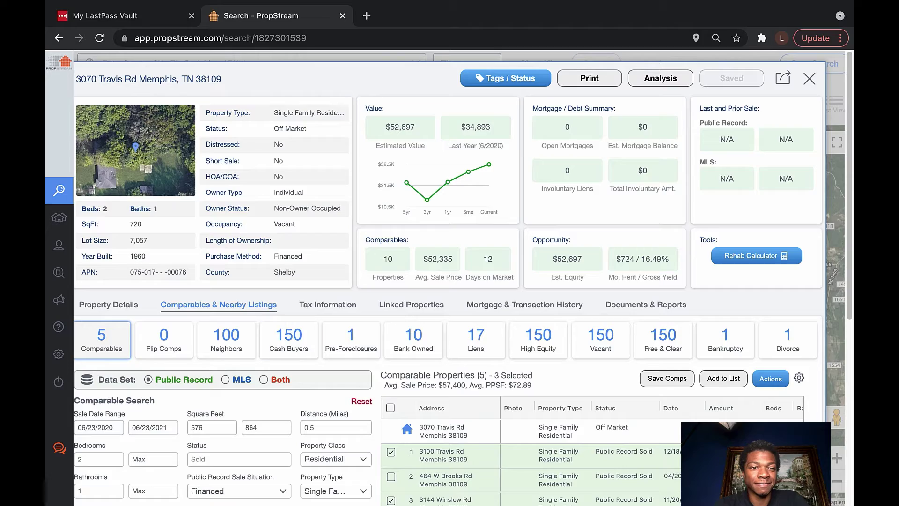
pyautogui.click(135, 150)
pyautogui.click(801, 238)
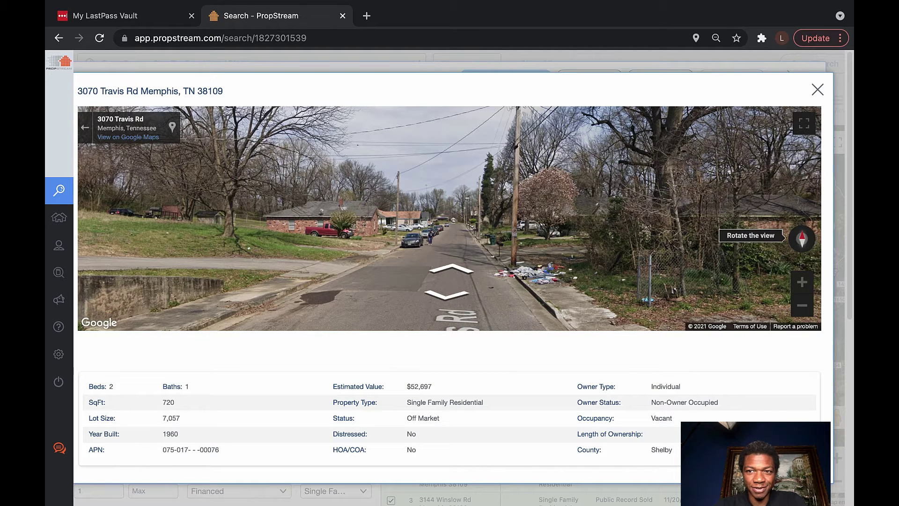
pyautogui.click(804, 238)
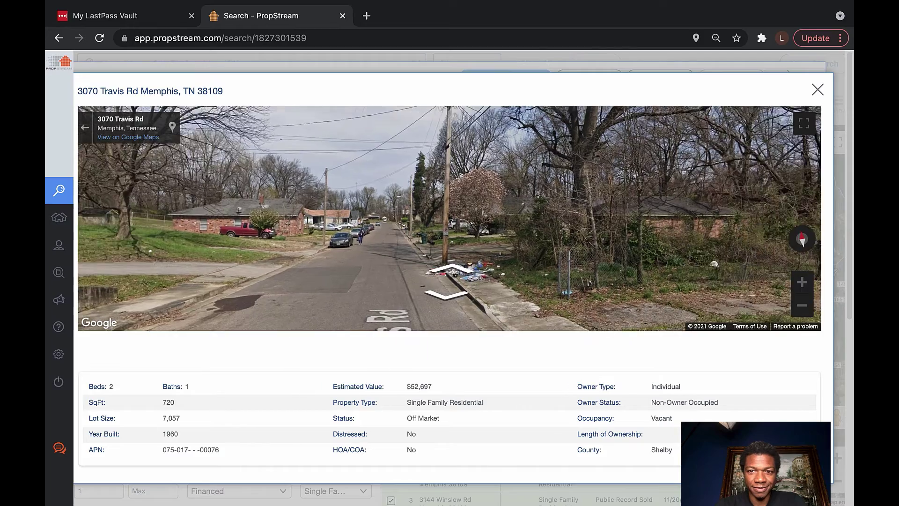
pyautogui.click(803, 239)
pyautogui.click(803, 238)
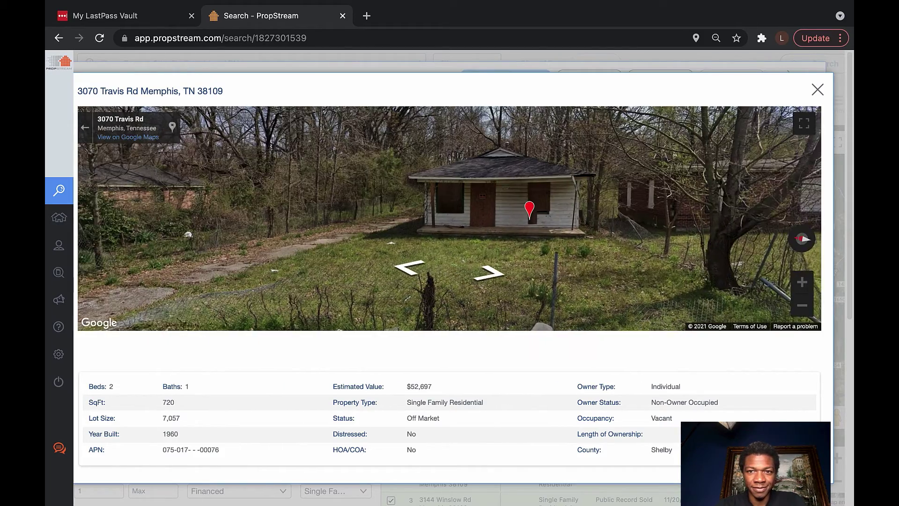
pyautogui.click(802, 239)
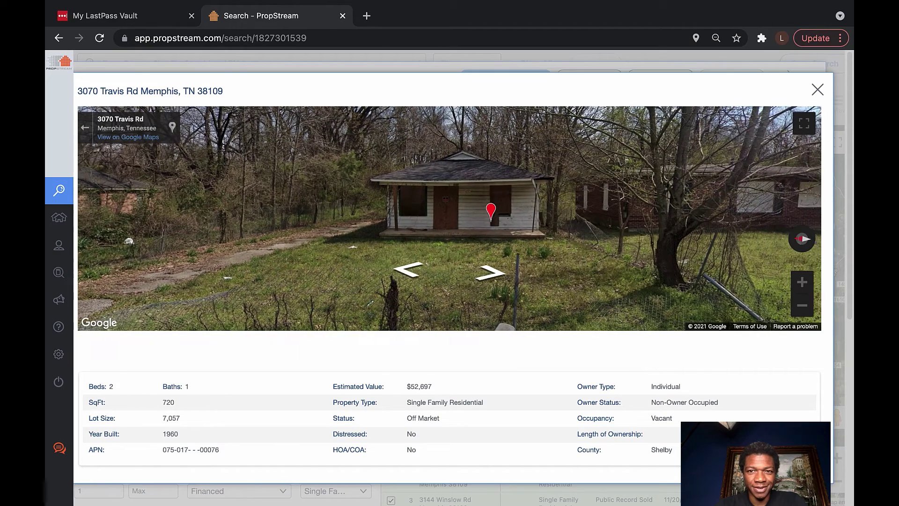
pyautogui.click(802, 238)
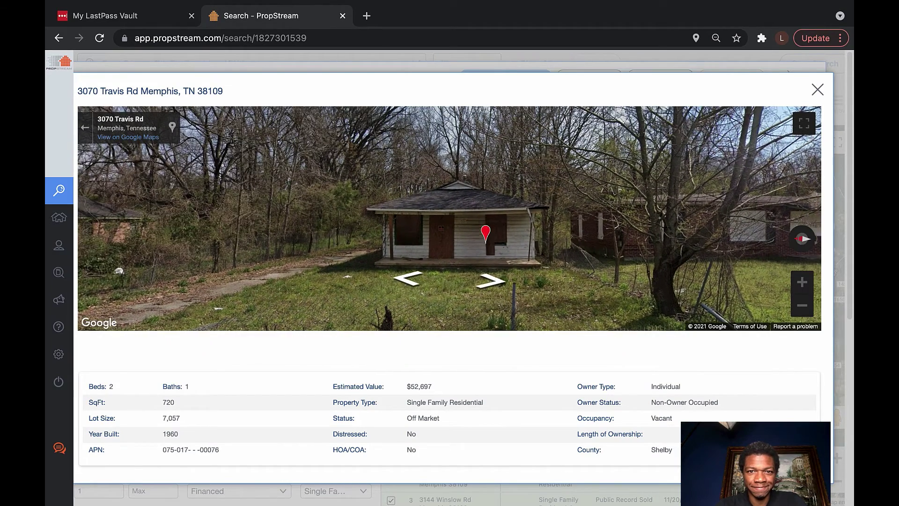
pyautogui.click(802, 281)
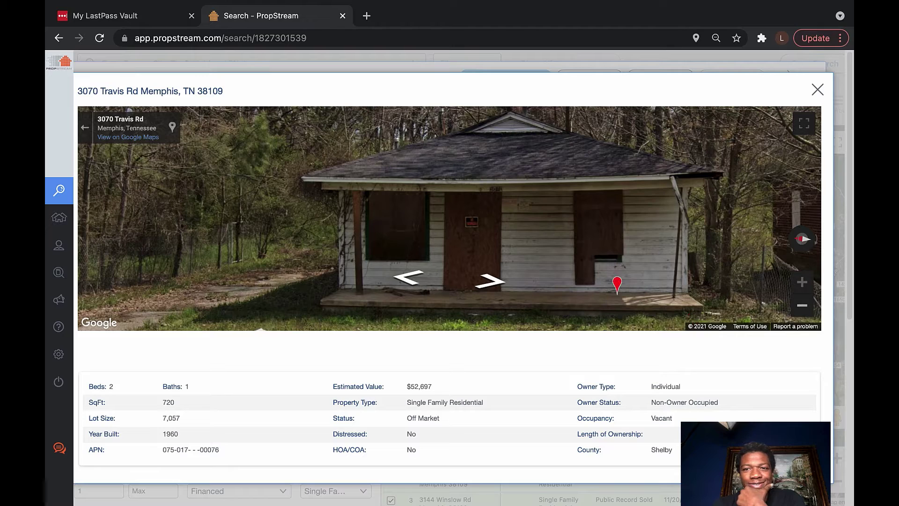
pyautogui.scroll(-3, 576, 266)
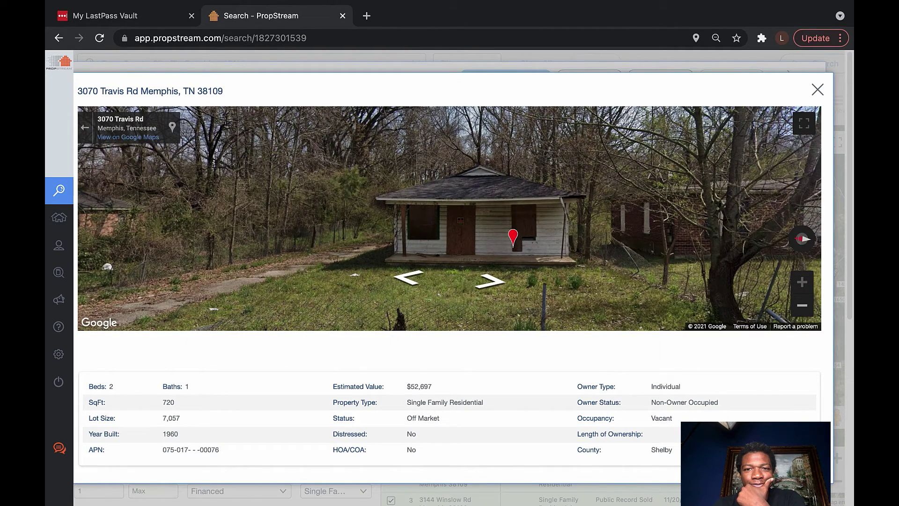
pyautogui.click(801, 305)
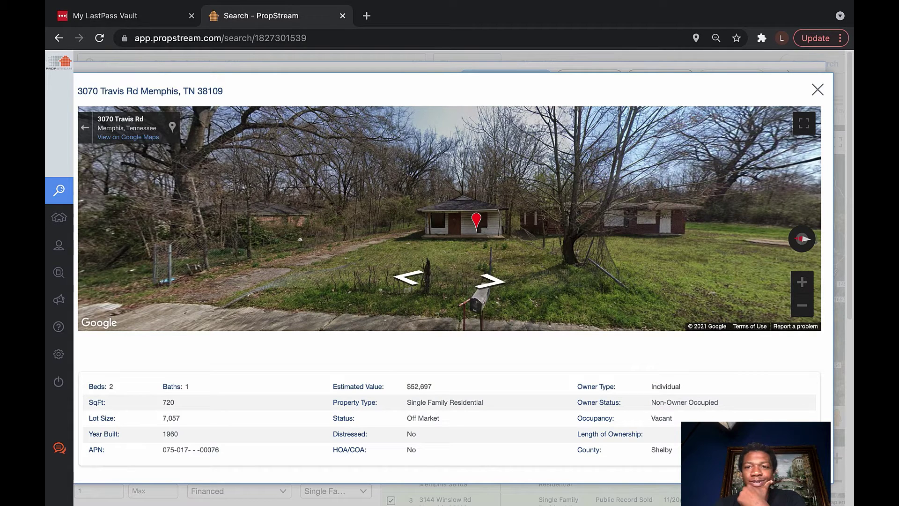
pyautogui.click(817, 89)
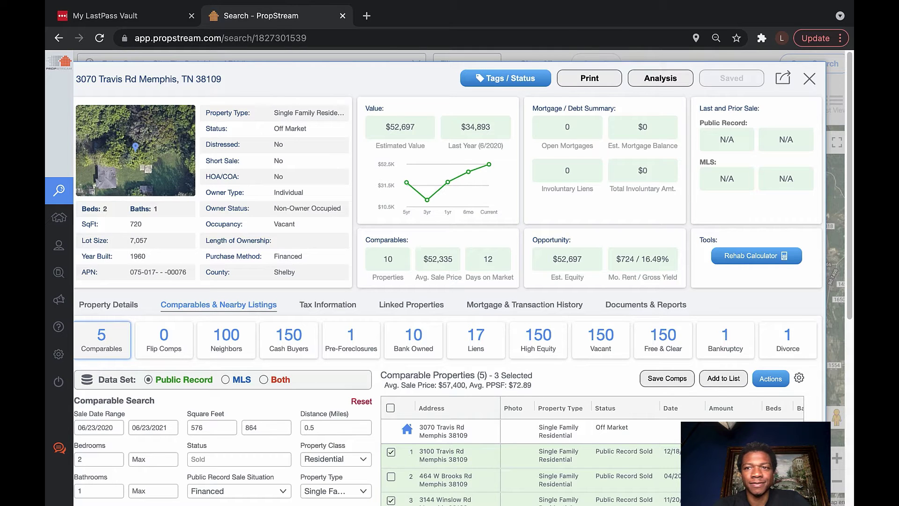
pyautogui.click(808, 78)
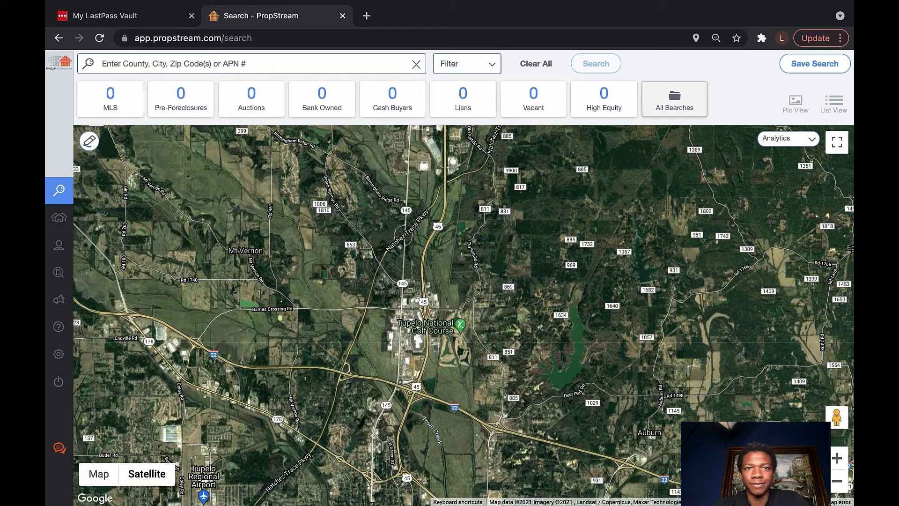
pyautogui.click(253, 64)
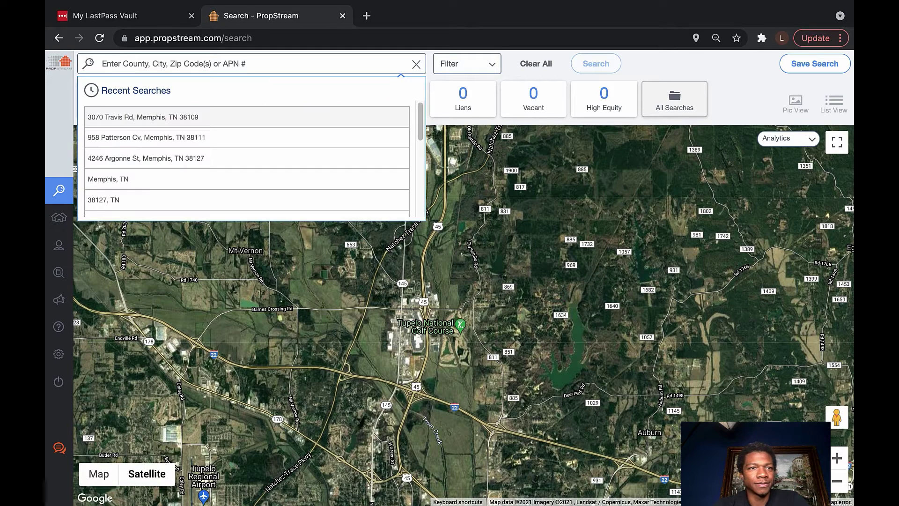
pyautogui.click(143, 117)
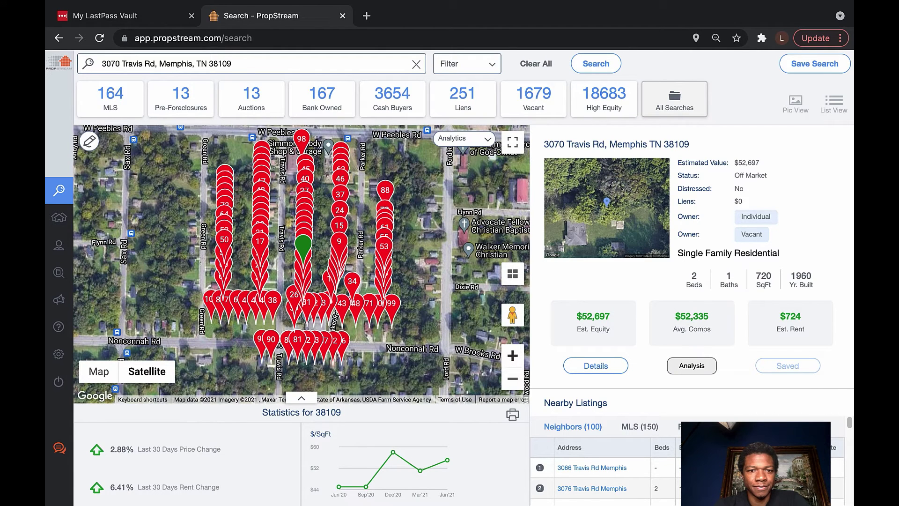
pyautogui.click(512, 356)
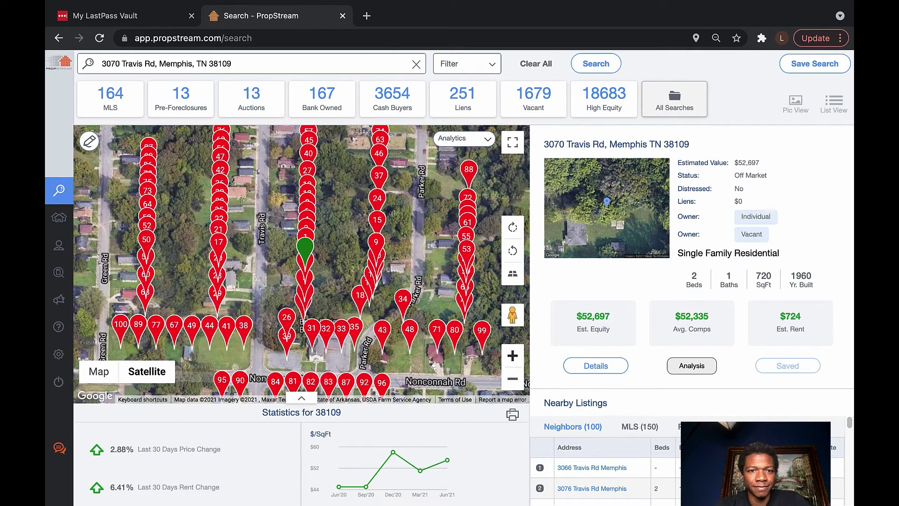
pyautogui.click(512, 355)
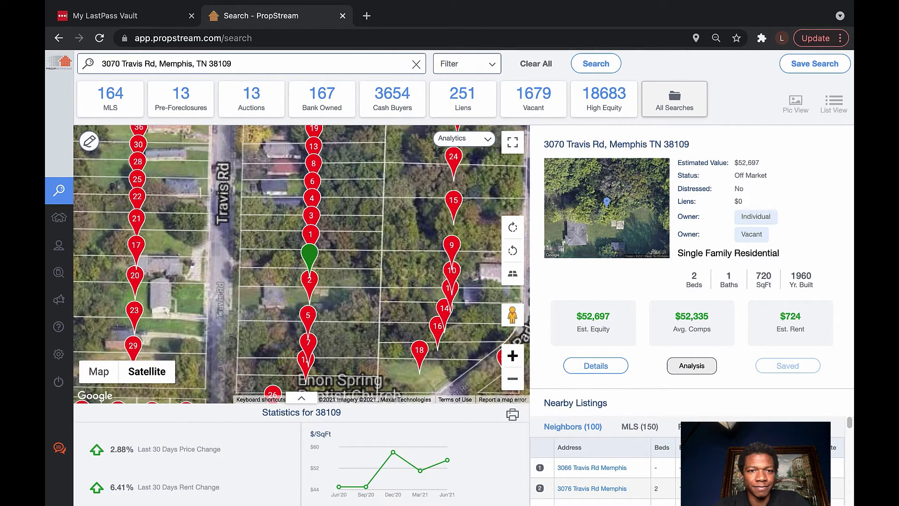
pyautogui.click(512, 356)
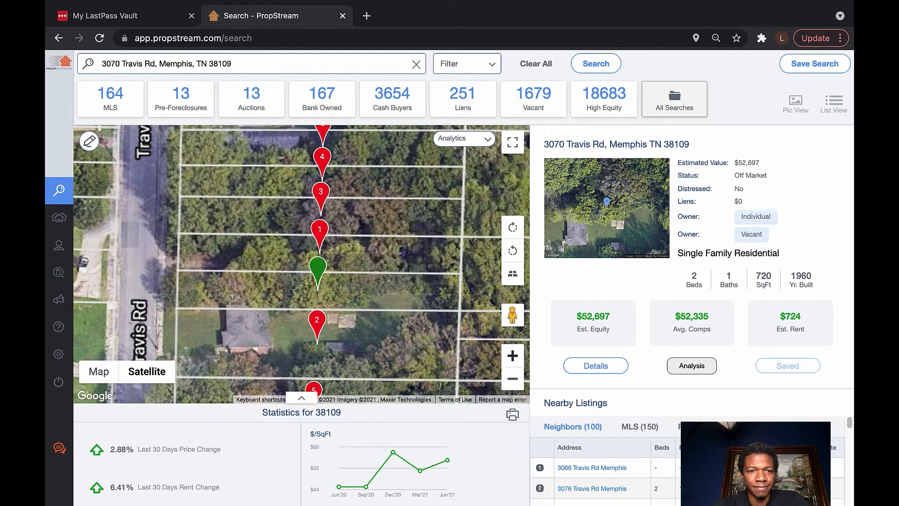
pyautogui.click(512, 355)
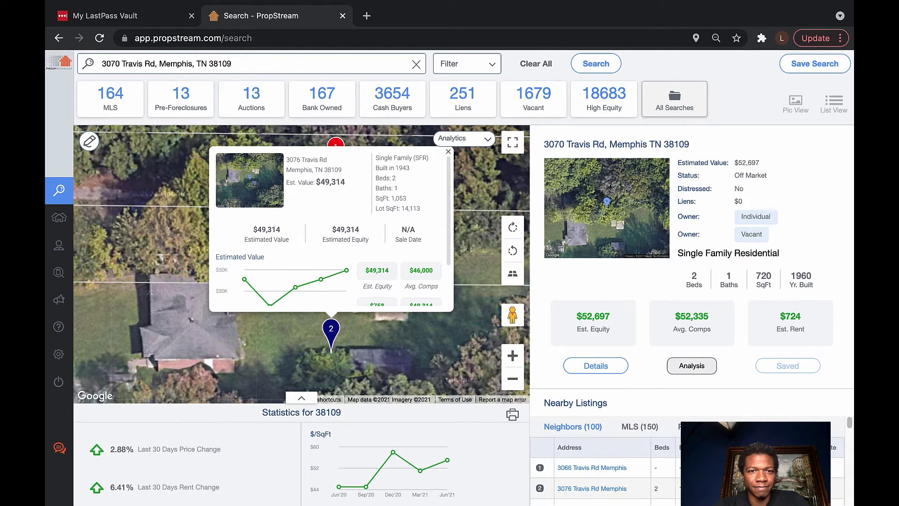
pyautogui.moveTo(270, 317)
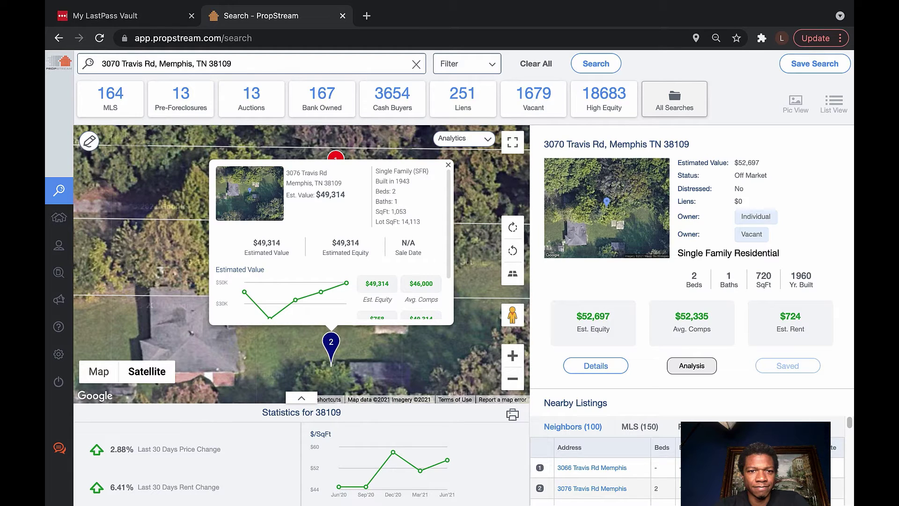
pyautogui.doubleClick(332, 183)
pyautogui.scroll(-1, 328, 244)
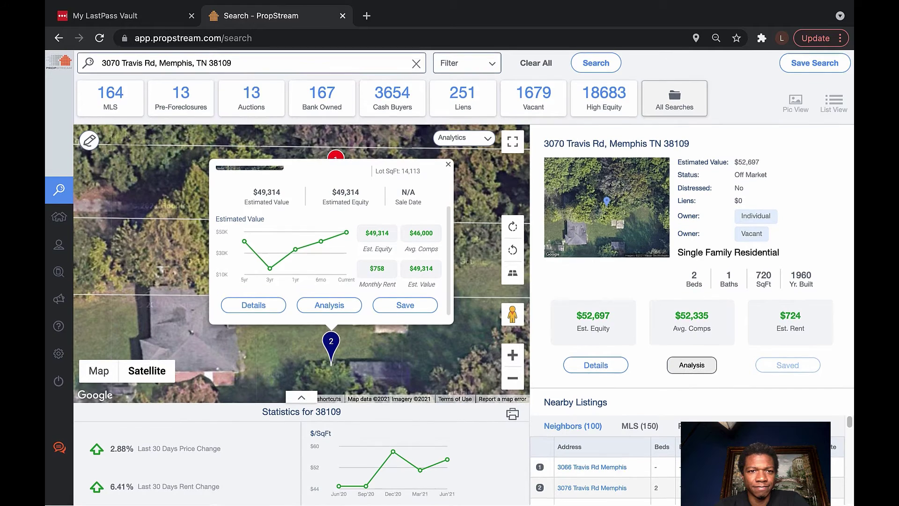
pyautogui.click(254, 306)
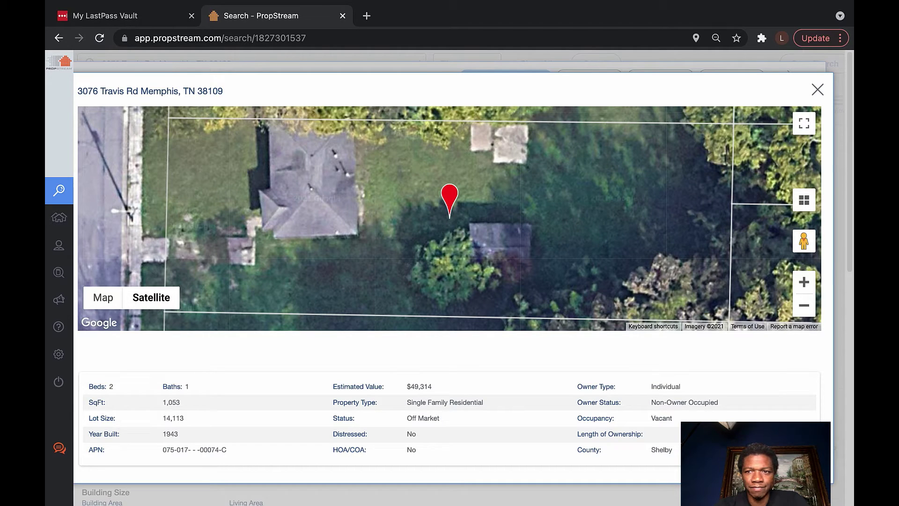
pyautogui.moveTo(798, 240); pyautogui.dragTo(115, 229)
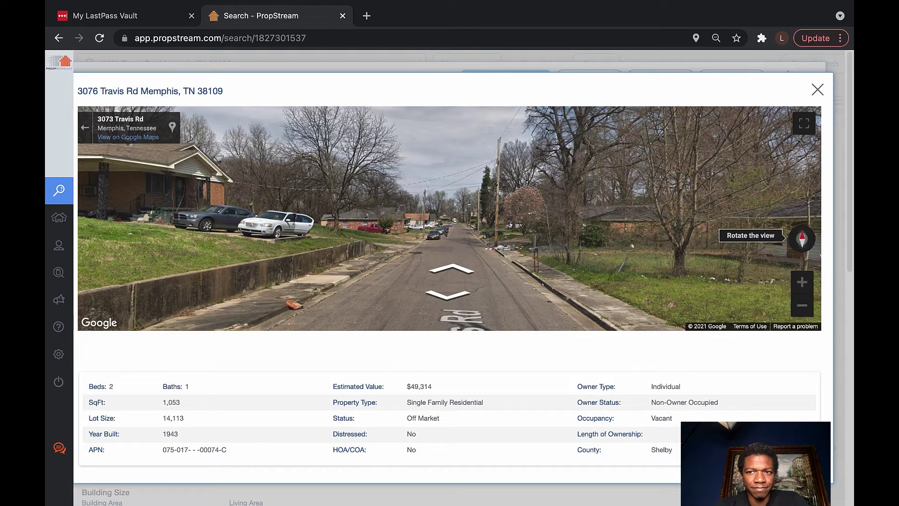
pyautogui.click(806, 239)
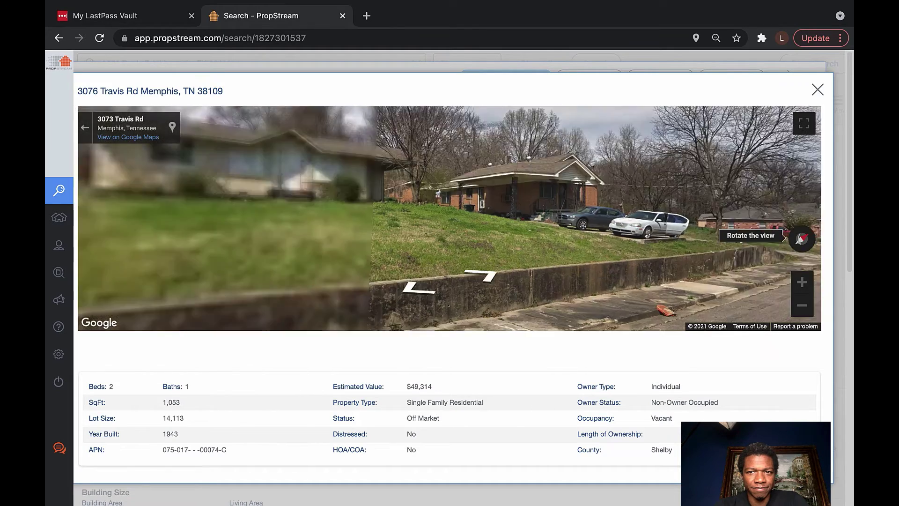
pyautogui.click(798, 239)
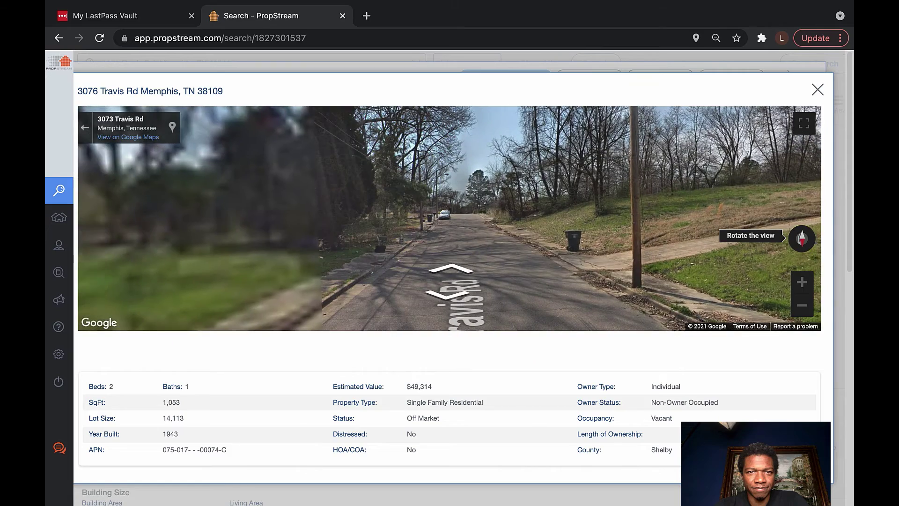
pyautogui.click(805, 239)
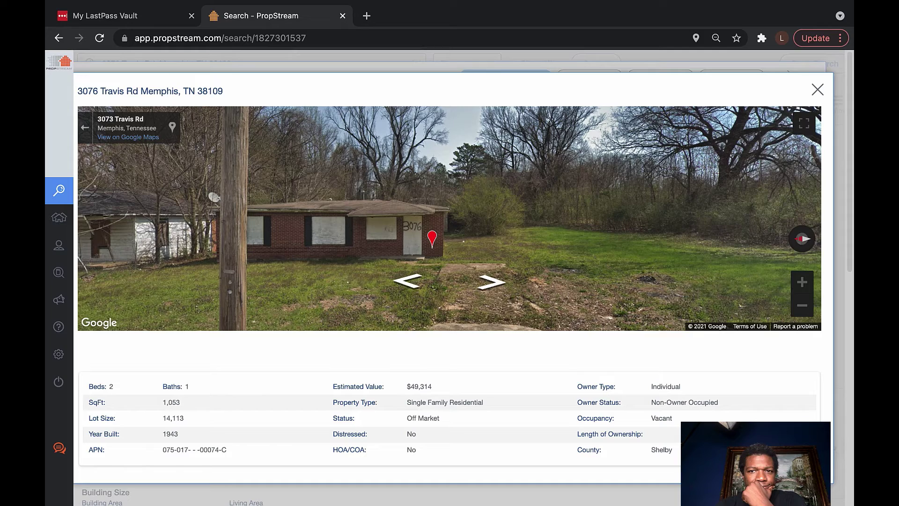
pyautogui.click(490, 281)
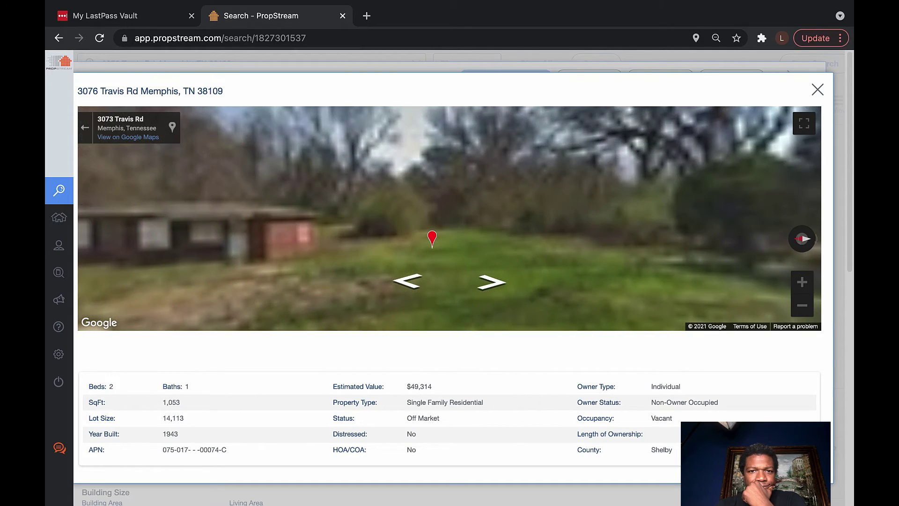
pyautogui.click(407, 281)
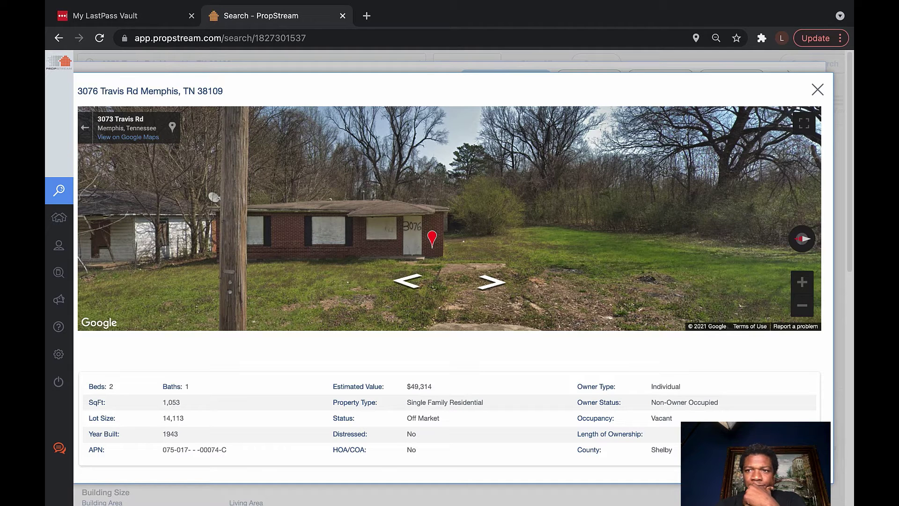
pyautogui.click(817, 89)
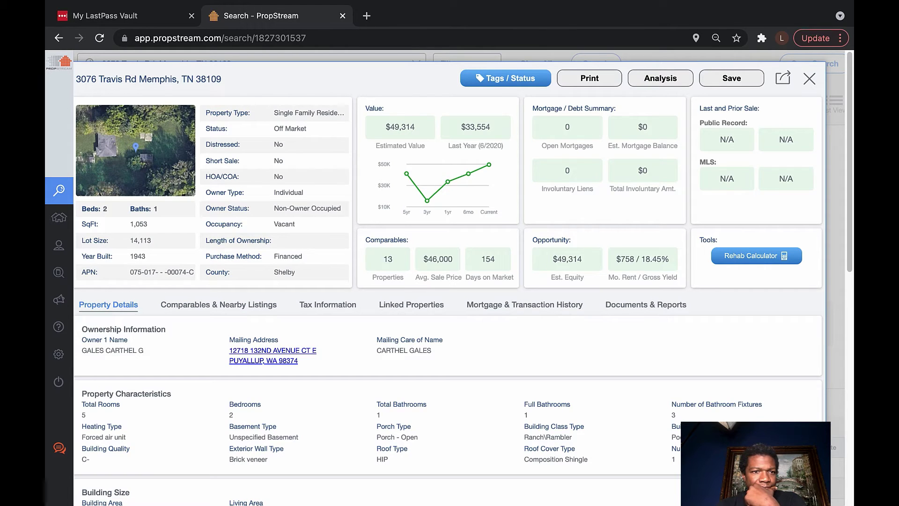
# Scroll down to the Tax Assessment, Ownership Transfer and Buyer/Seller sections: $20,400 market value, $370 tax
pyautogui.scroll(-2, 449, 281)
pyautogui.scroll(2, 449, 281)
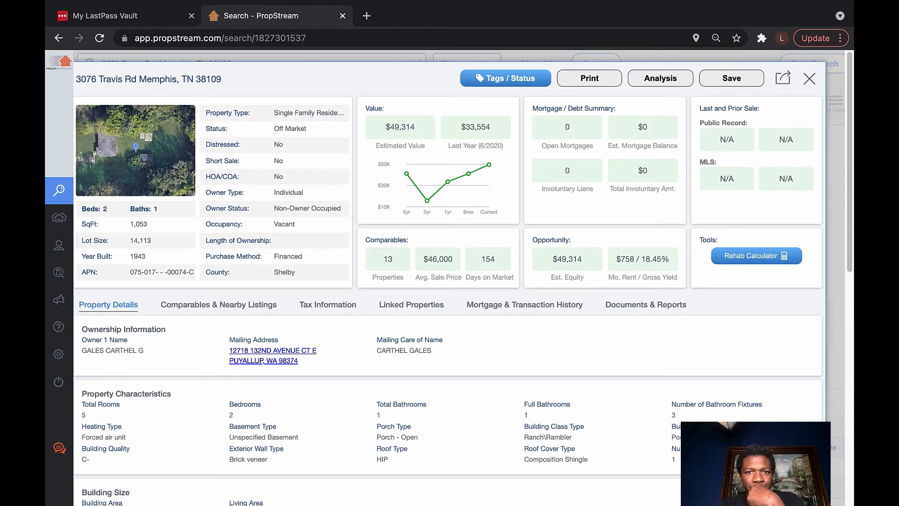
pyautogui.scroll(-1, 463, 277)
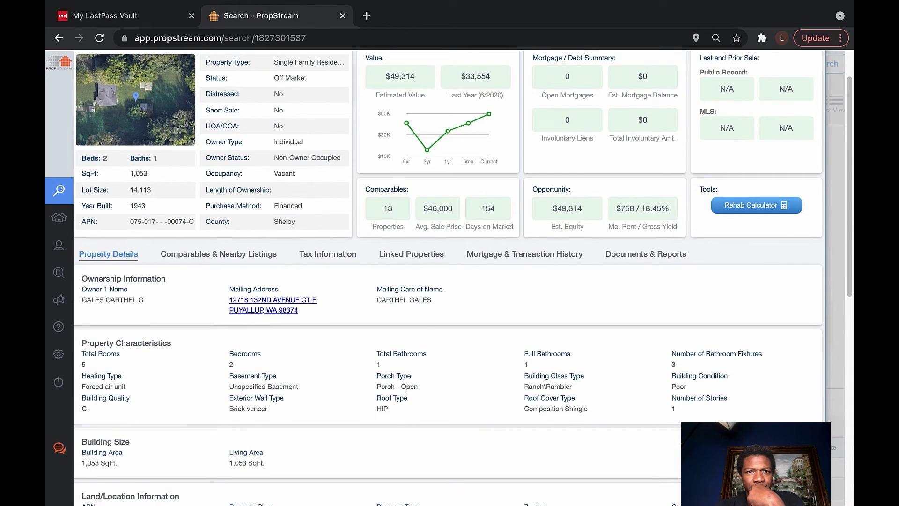
pyautogui.scroll(-1, 462, 277)
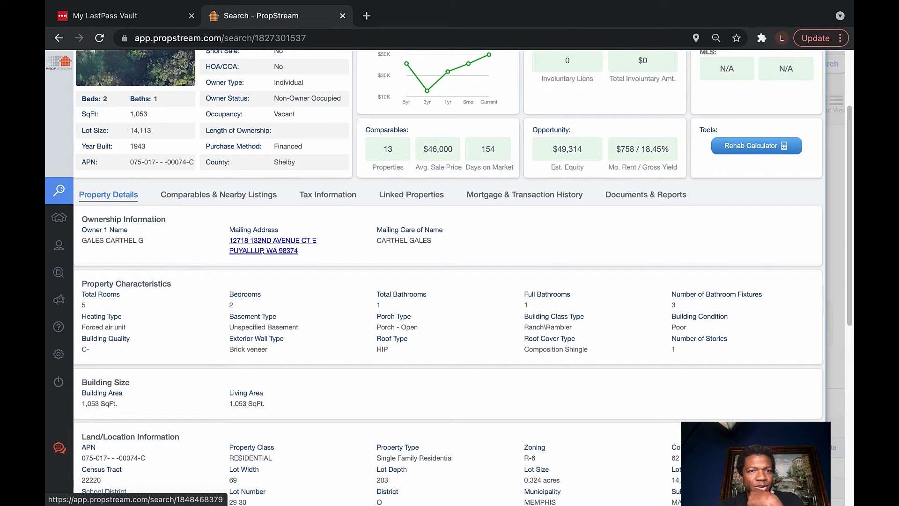
pyautogui.scroll(-1, 463, 277)
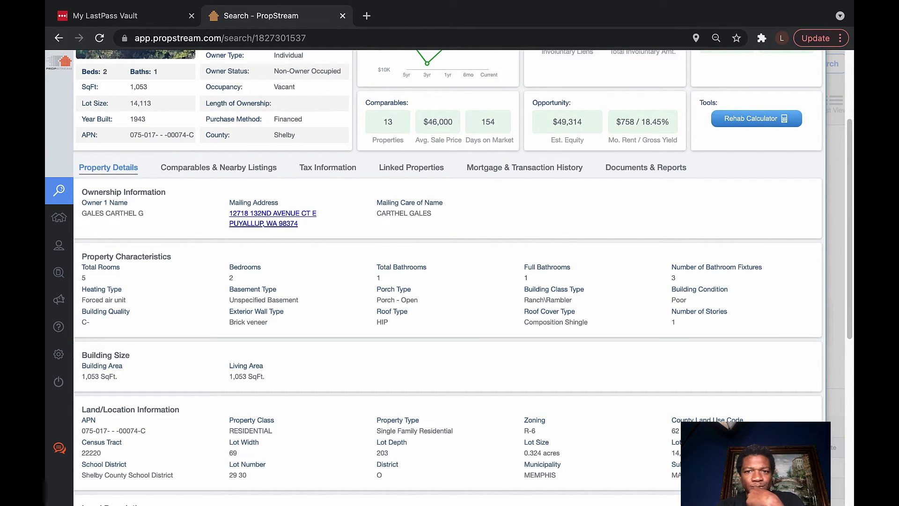
pyautogui.scroll(-2, 463, 277)
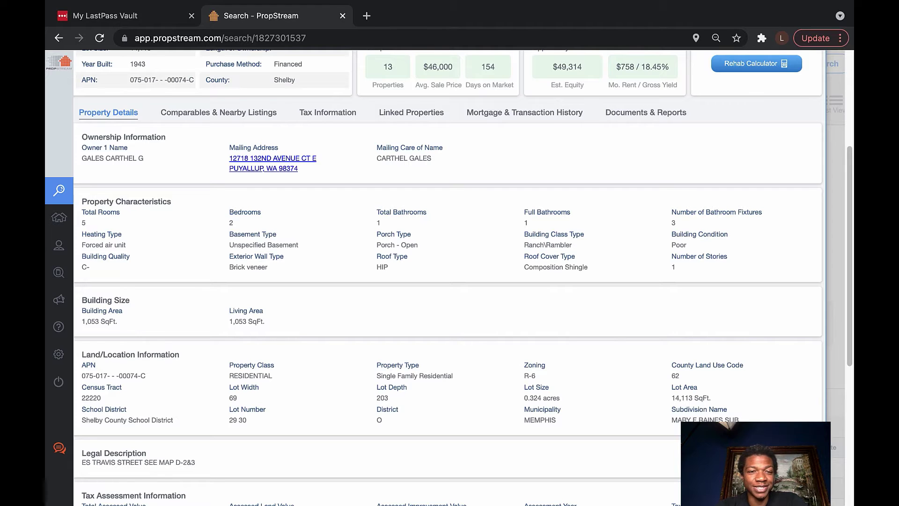
pyautogui.scroll(-1, 462, 277)
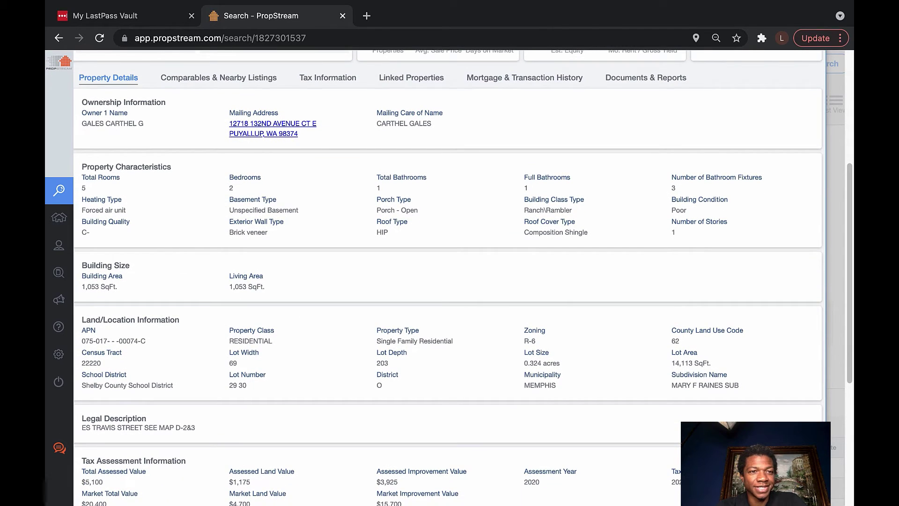
pyautogui.scroll(4, 448, 277)
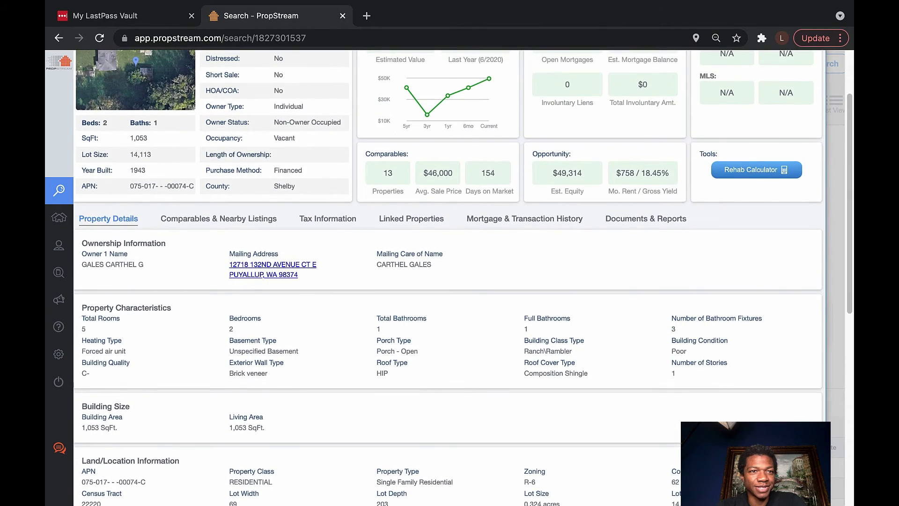
pyautogui.scroll(-5, 449, 277)
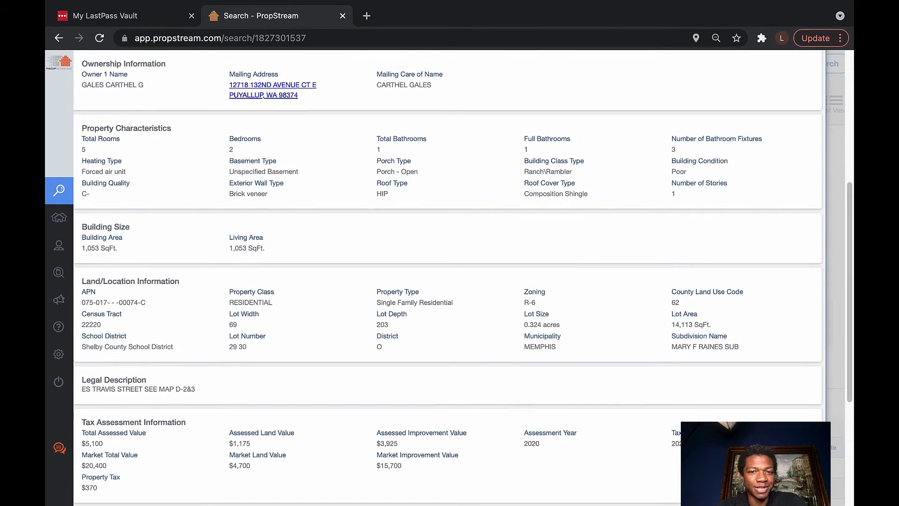
pyautogui.scroll(-3, 449, 277)
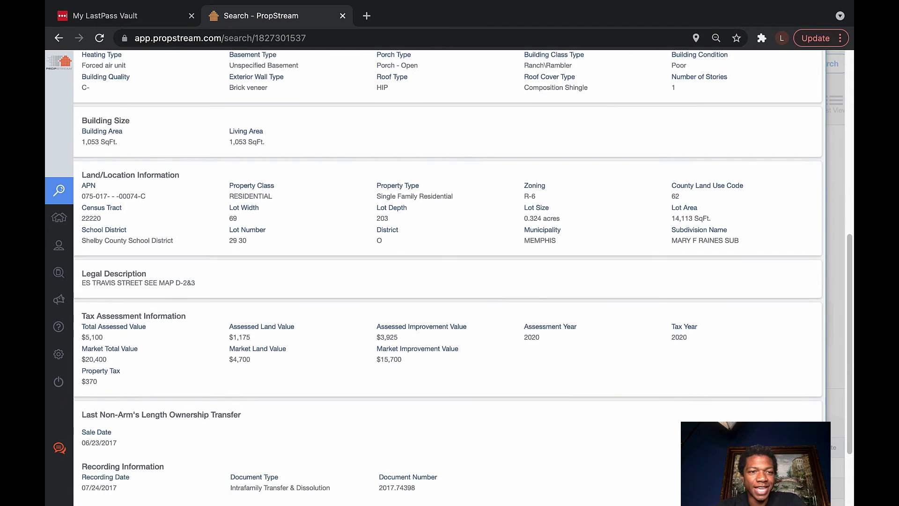
pyautogui.scroll(-3, 448, 277)
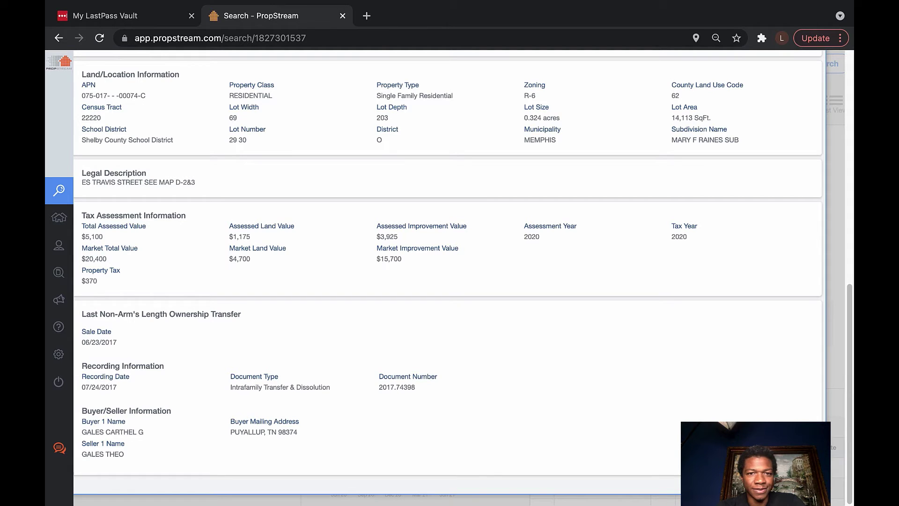
pyautogui.scroll(1, 462, 277)
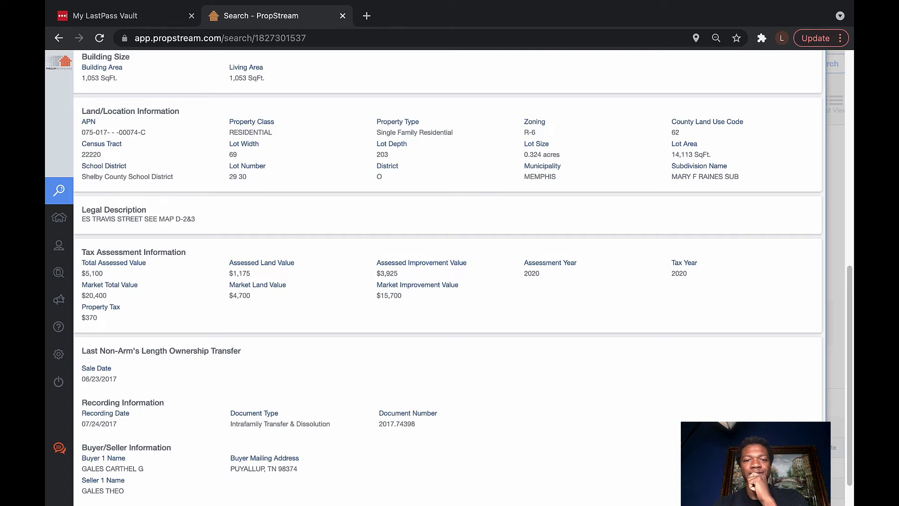
pyautogui.scroll(2, 450, 279)
pyautogui.scroll(5, 450, 279)
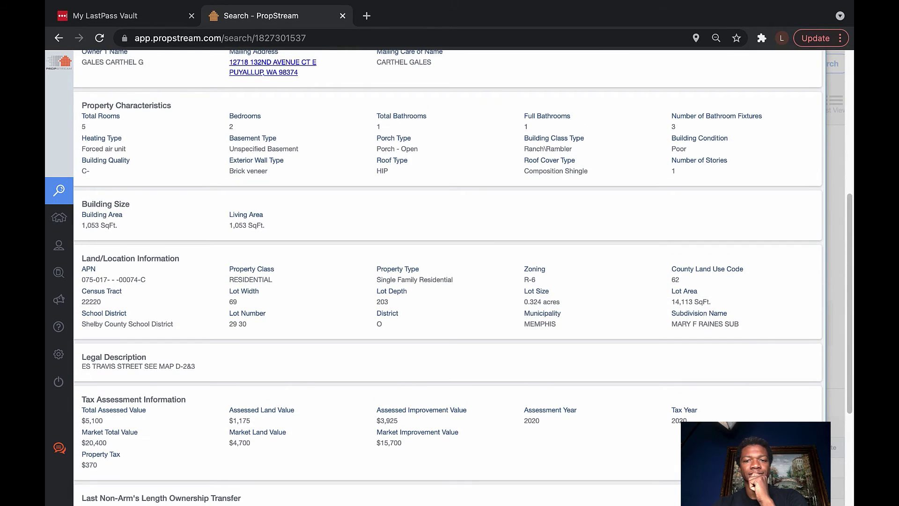
pyautogui.scroll(4, 449, 280)
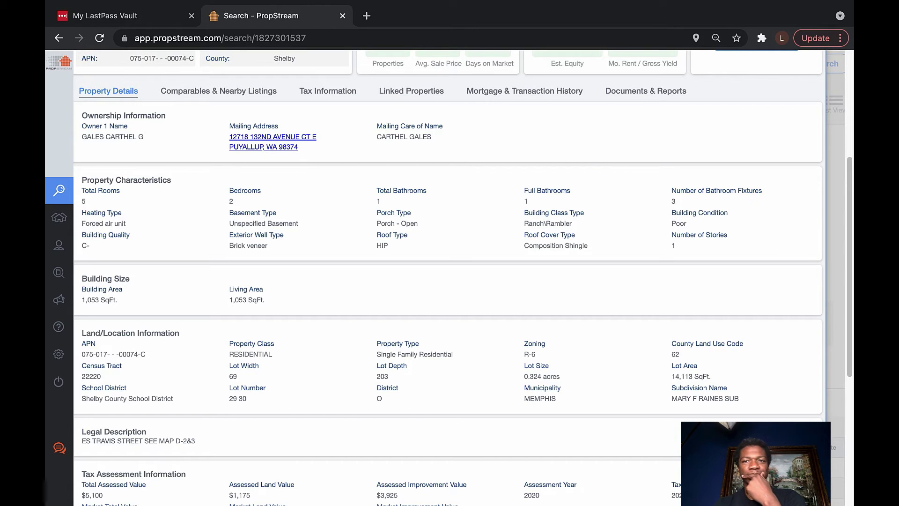
pyautogui.scroll(2, 449, 276)
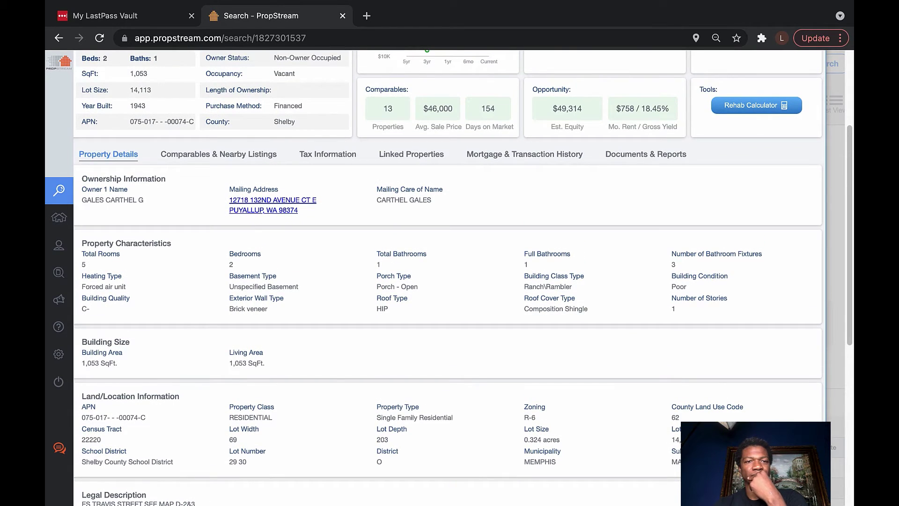
pyautogui.scroll(1, 450, 276)
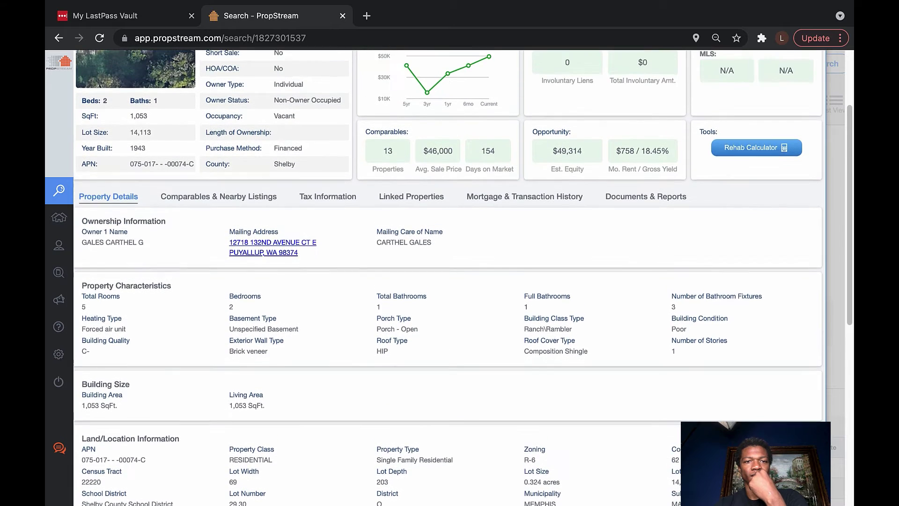
pyautogui.scroll(3, 449, 276)
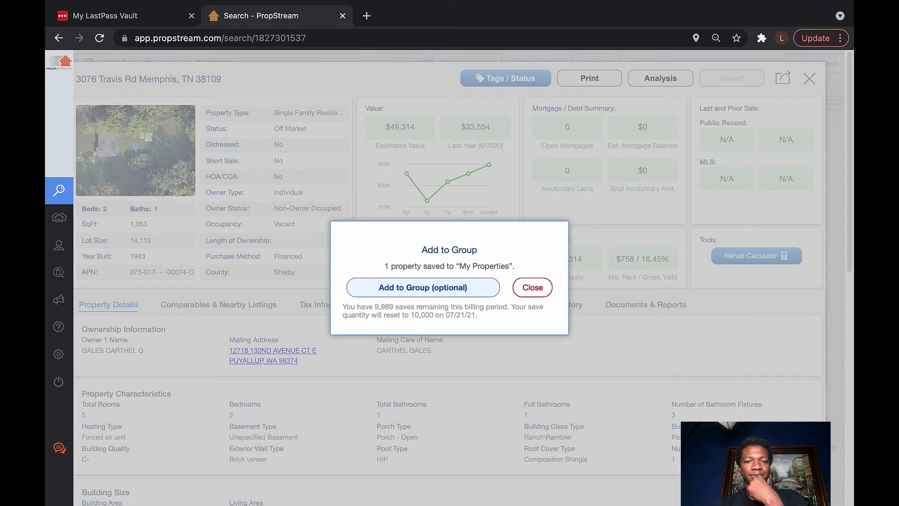
# Save the property to a new group '6/23/21 <team member>/ Shift 1/ neighboring property' and close the confirmation
pyautogui.click(423, 287)
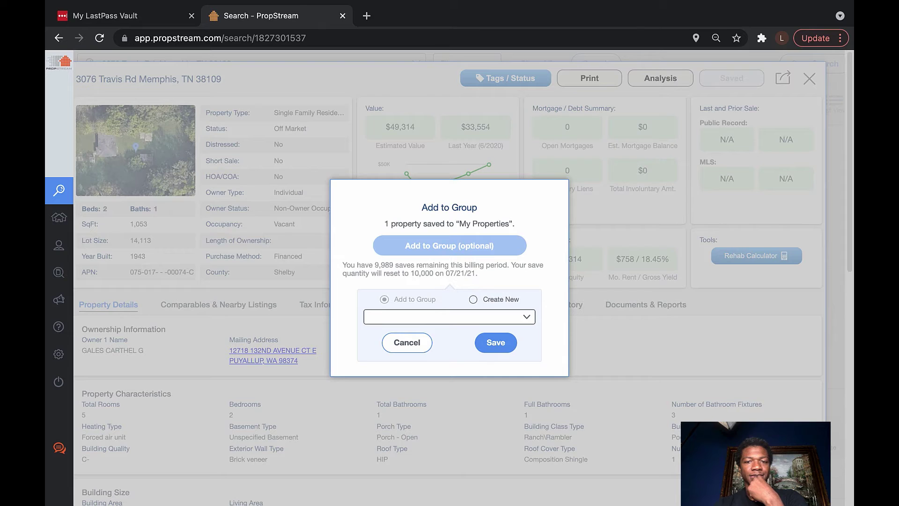
pyautogui.click(473, 299)
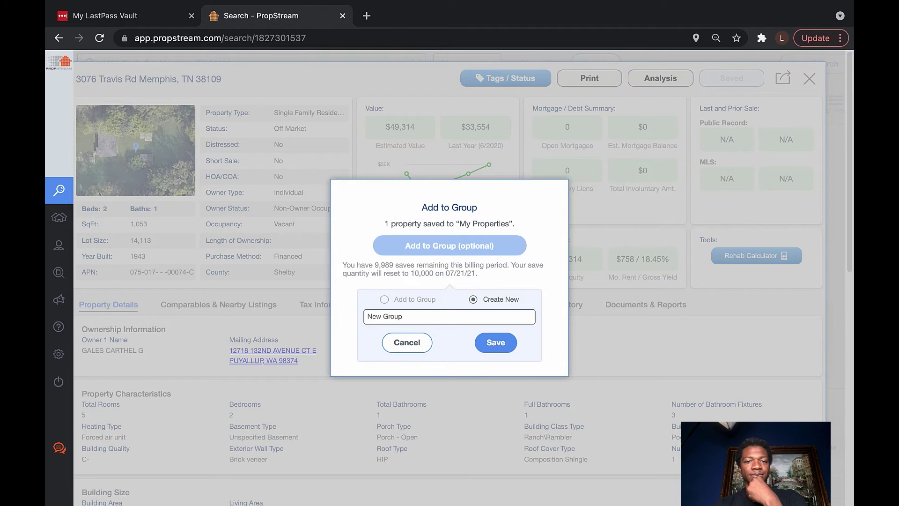
pyautogui.click(421, 316)
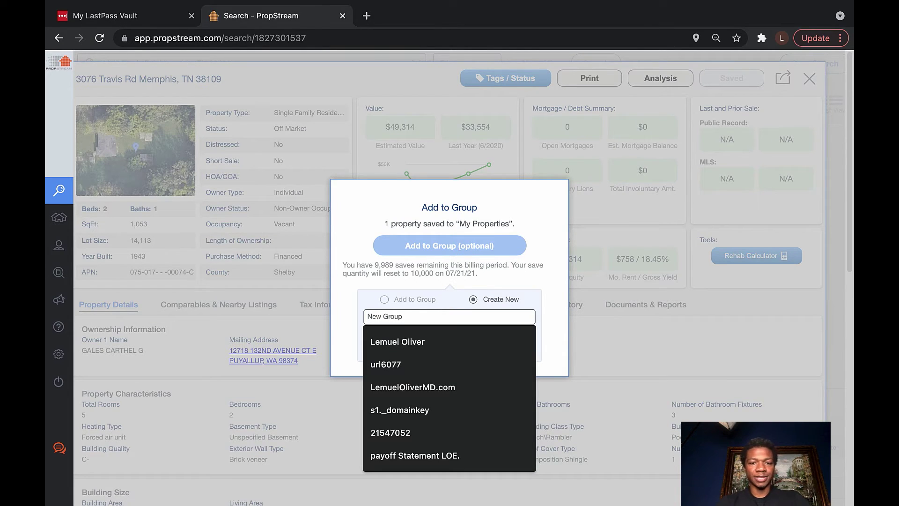
pyautogui.write('6')
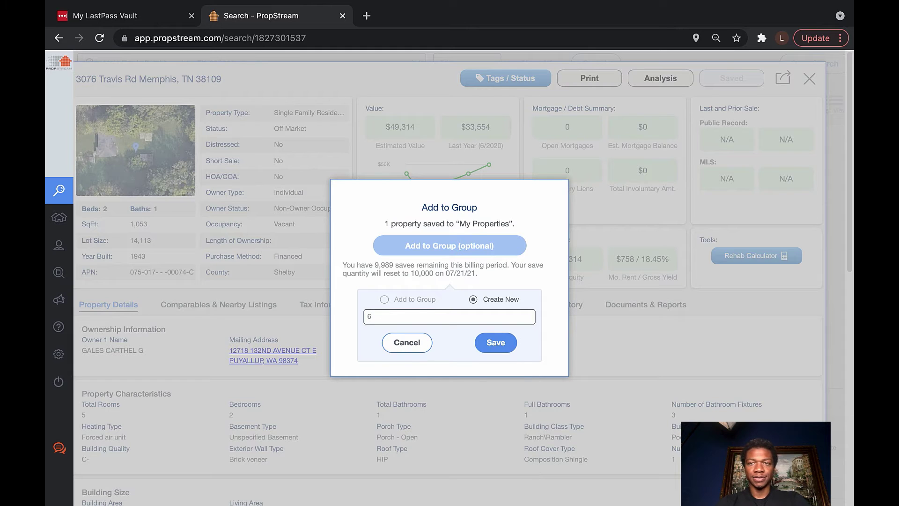
pyautogui.write('/')
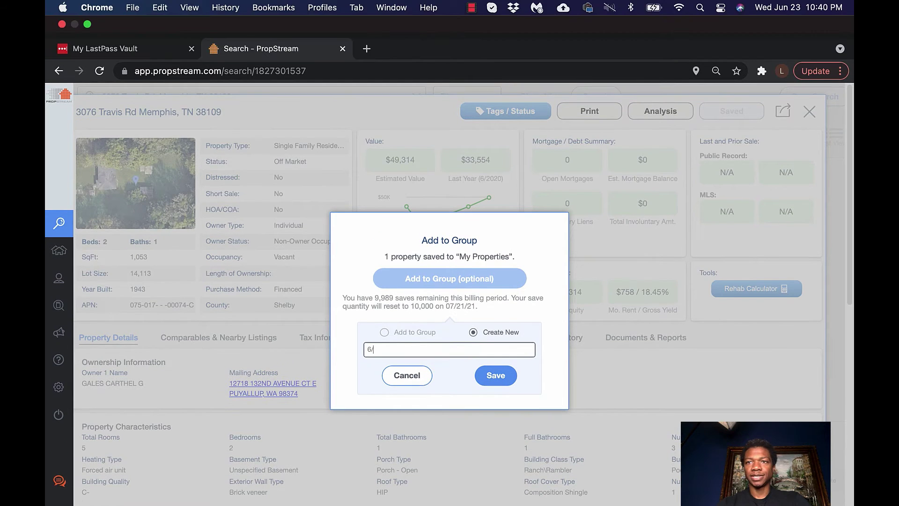
pyautogui.write('23/')
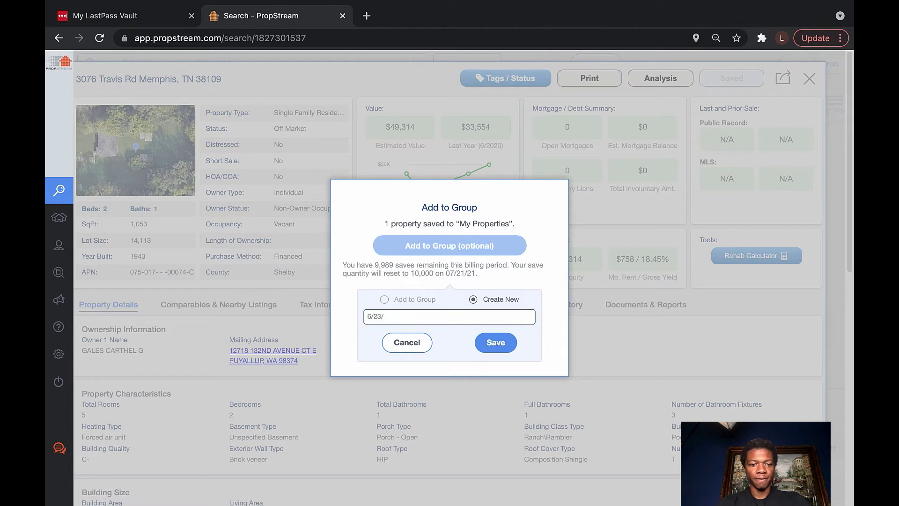
pyautogui.write('21')
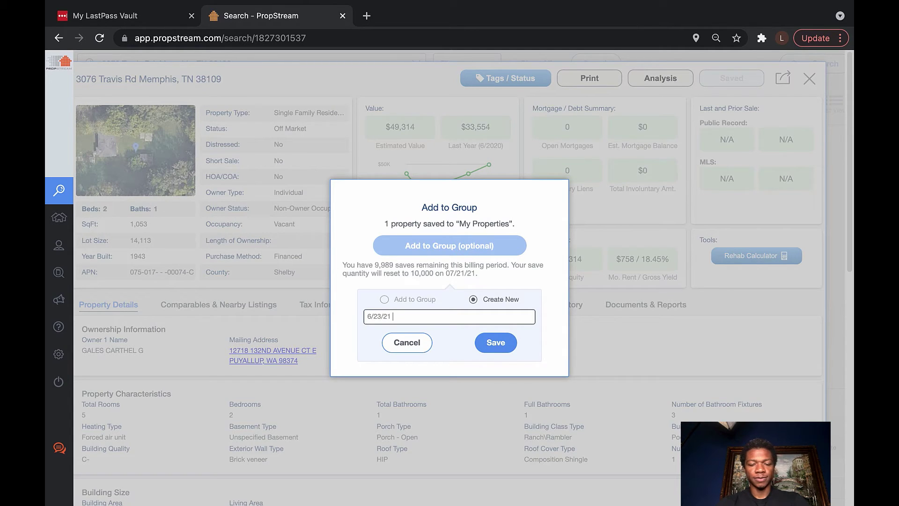
pyautogui.write(' Sheryl')
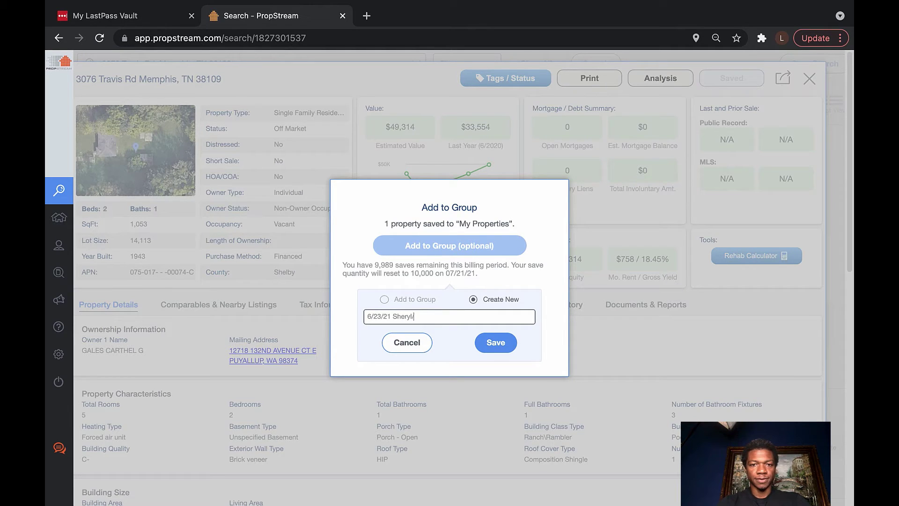
pyautogui.write('/')
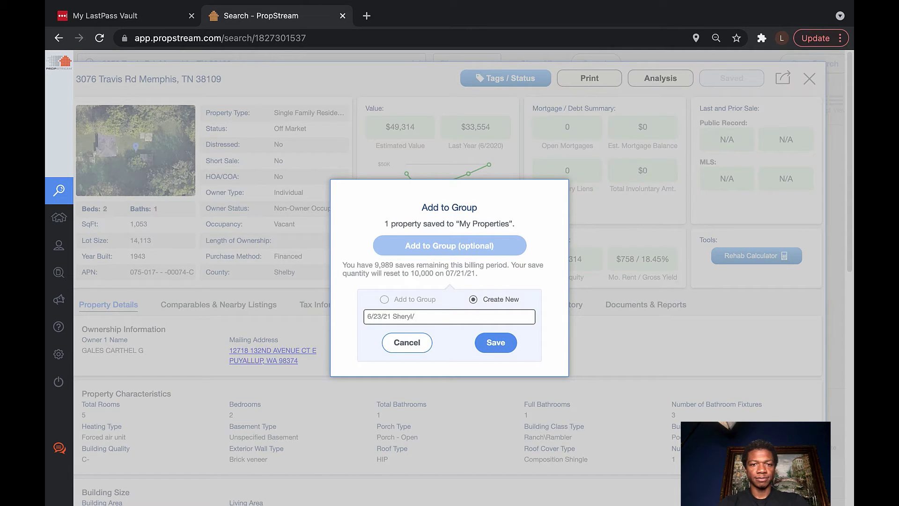
pyautogui.write('Shift')
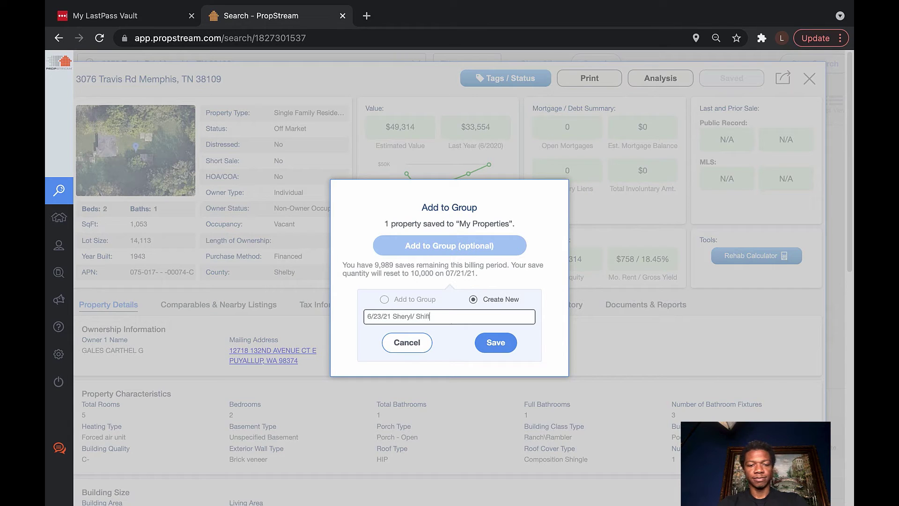
pyautogui.write(' 1')
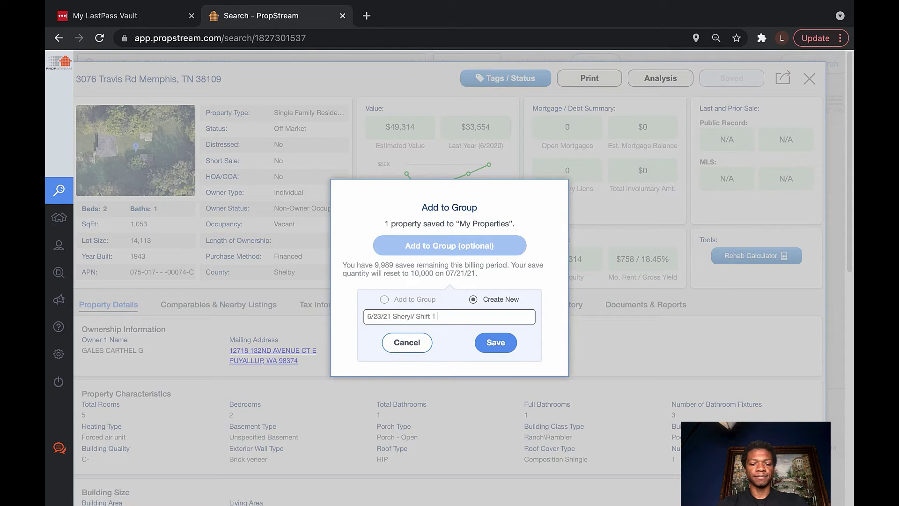
pyautogui.write('neighbor')
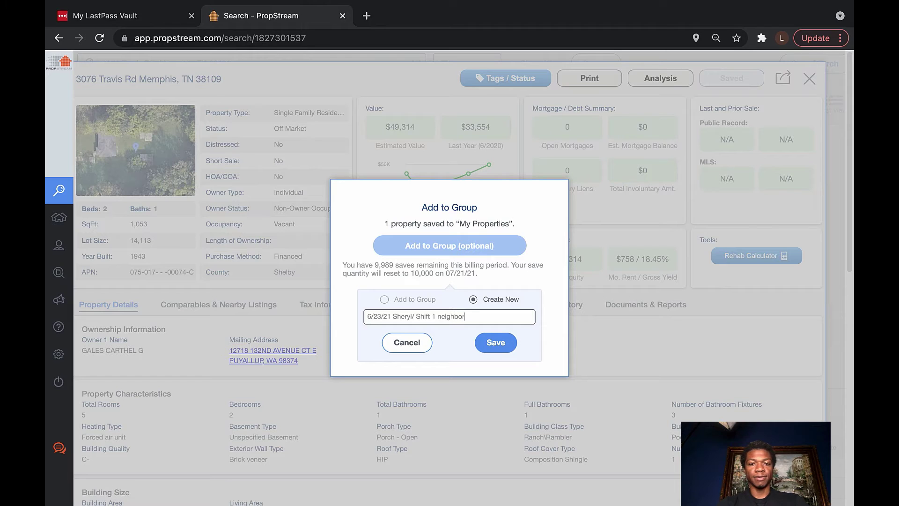
pyautogui.write('ing')
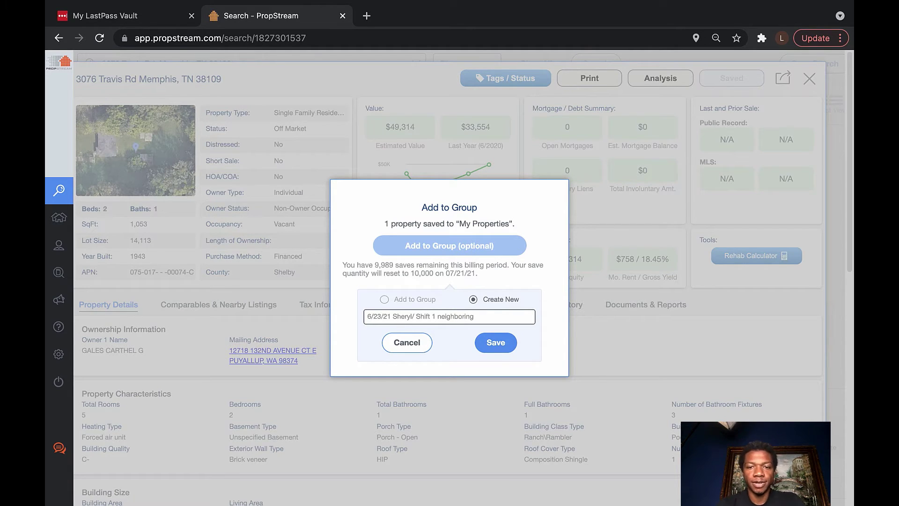
pyautogui.write(' p')
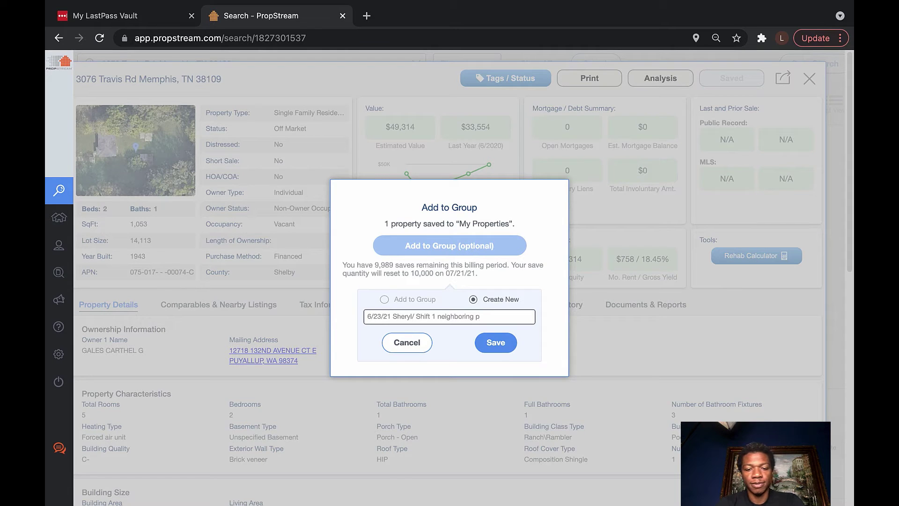
pyautogui.write('roperty')
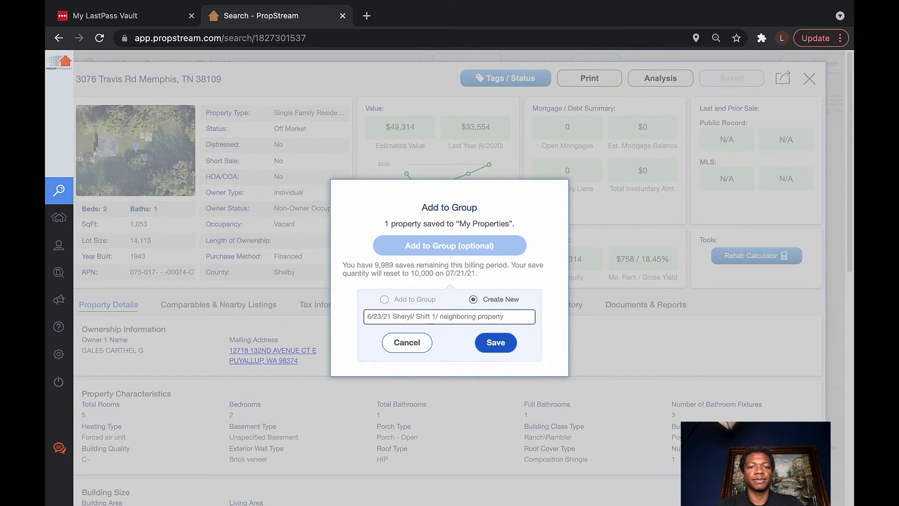
pyautogui.click(496, 342)
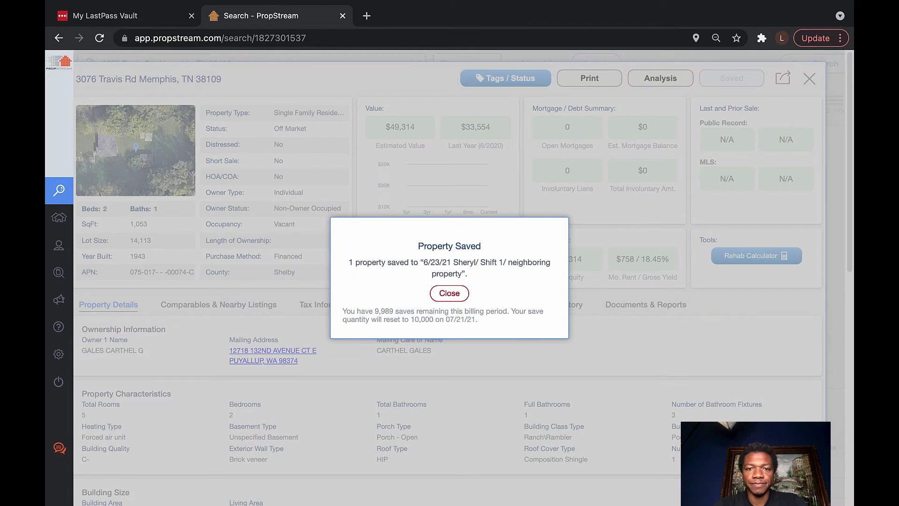
pyautogui.click(448, 293)
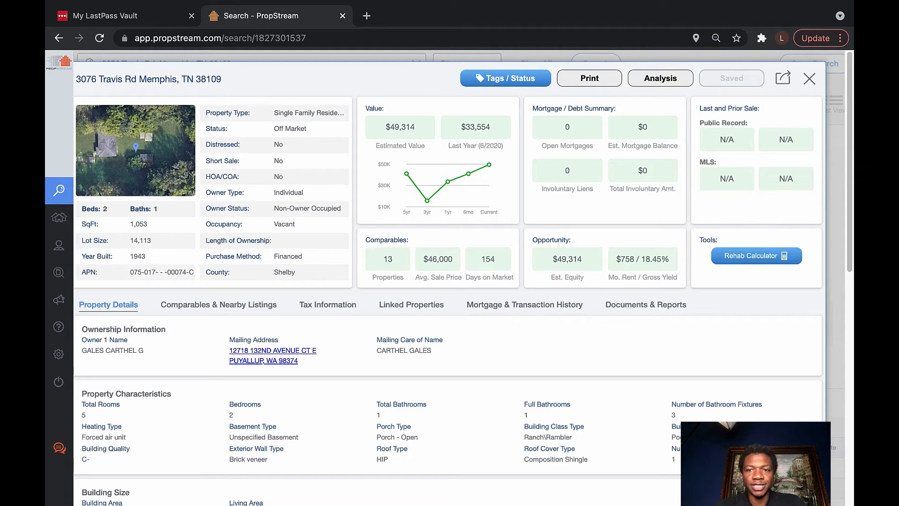
pyautogui.click(506, 77)
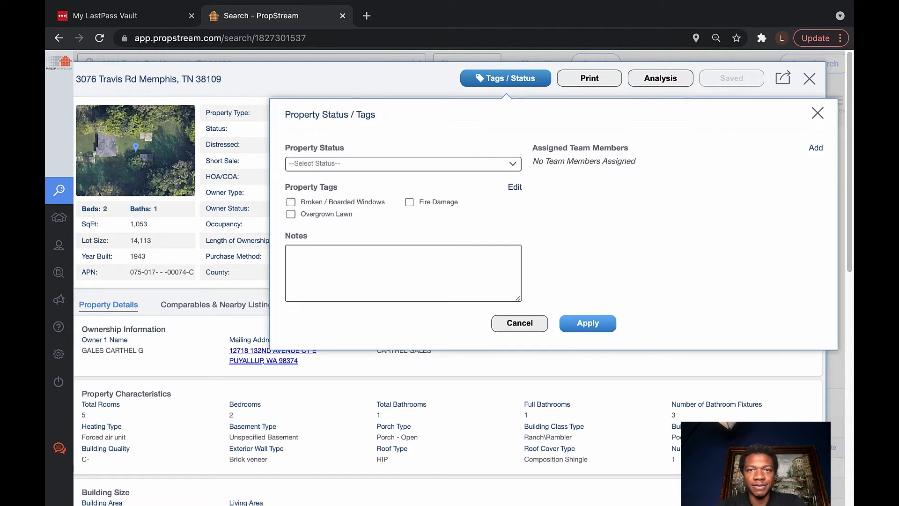
pyautogui.click(403, 163)
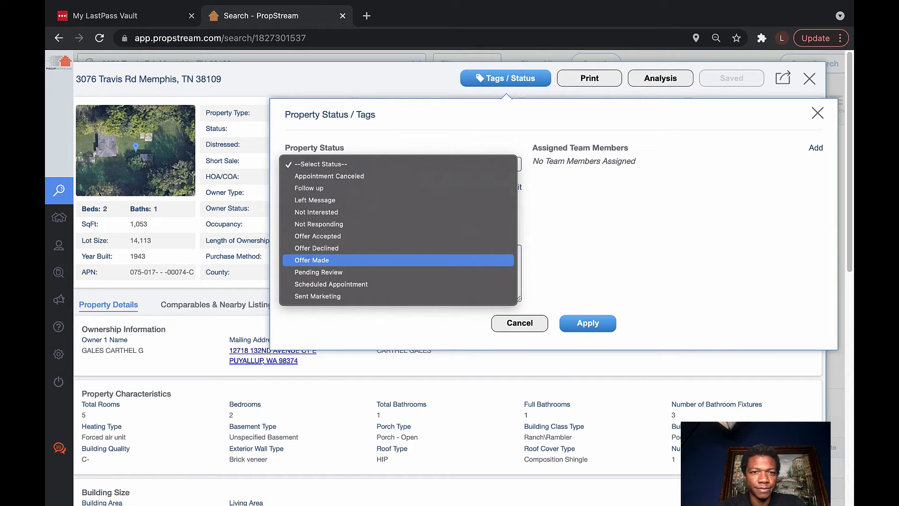
pyautogui.press('Escape')
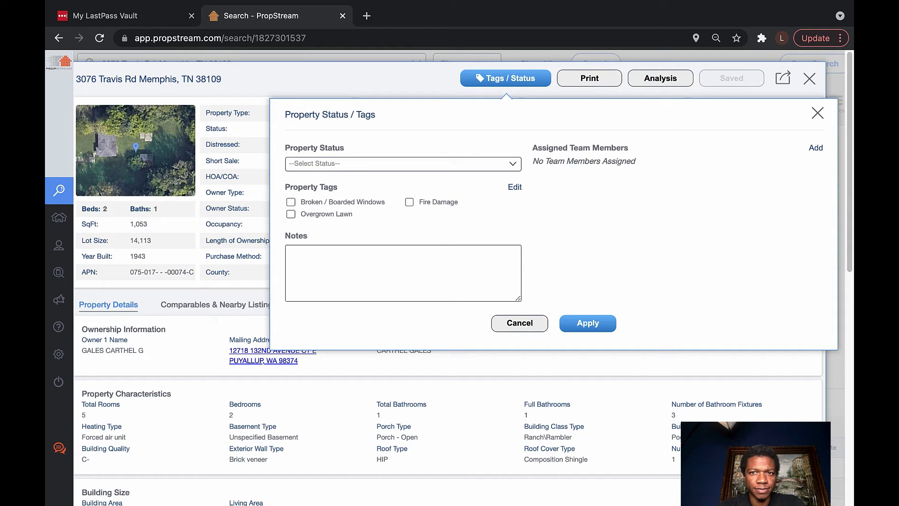
pyautogui.click(815, 147)
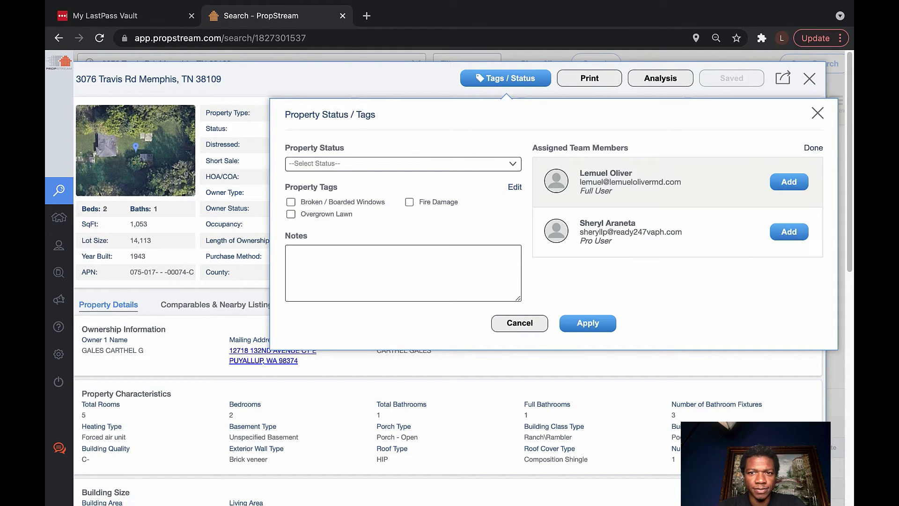
pyautogui.click(789, 231)
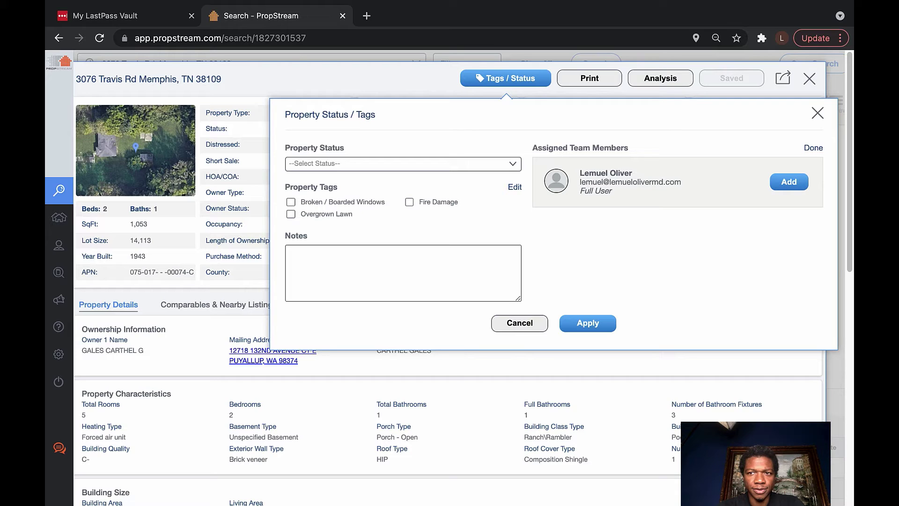
pyautogui.click(789, 181)
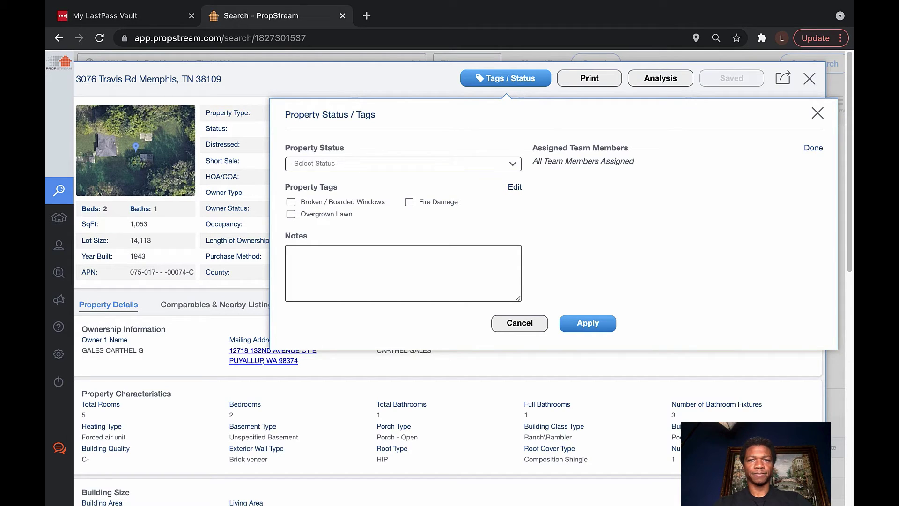
pyautogui.click(402, 163)
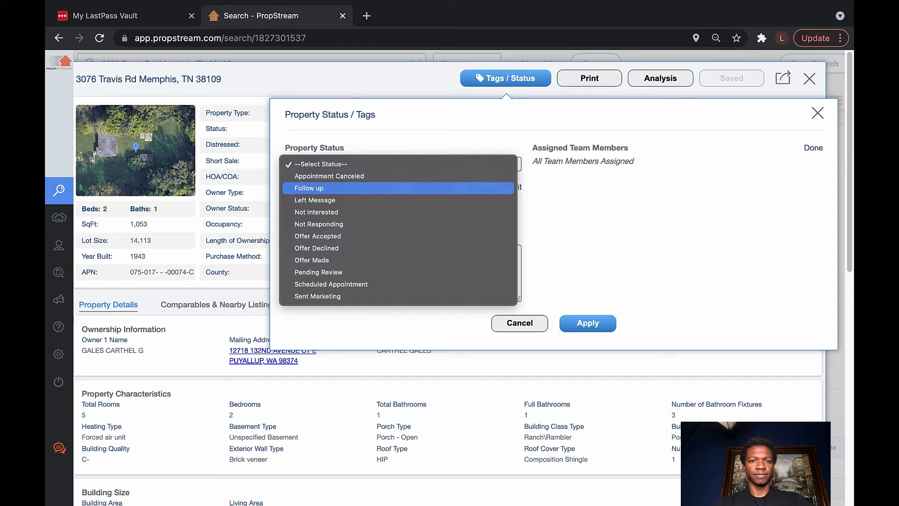
# Set the property status to Follow up and enter the note 'Vacant/ OTO'
pyautogui.press('Return')
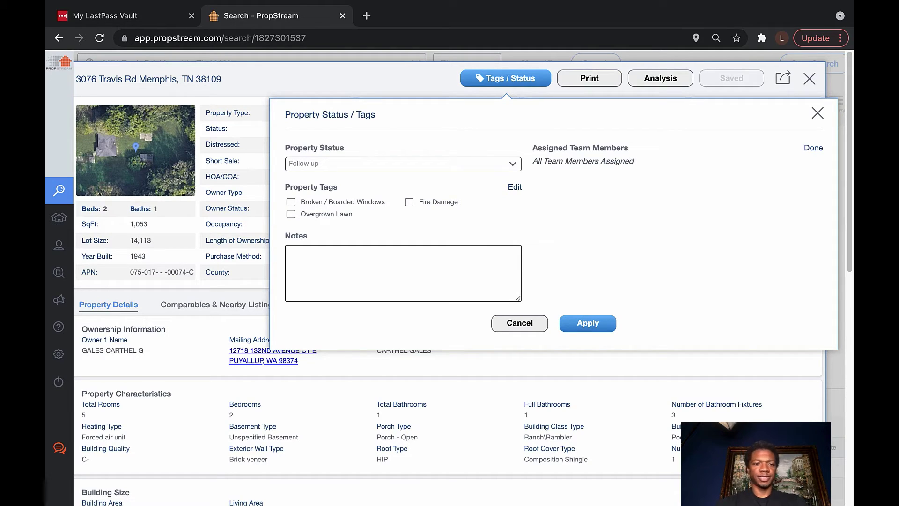
pyautogui.write('Vacant')
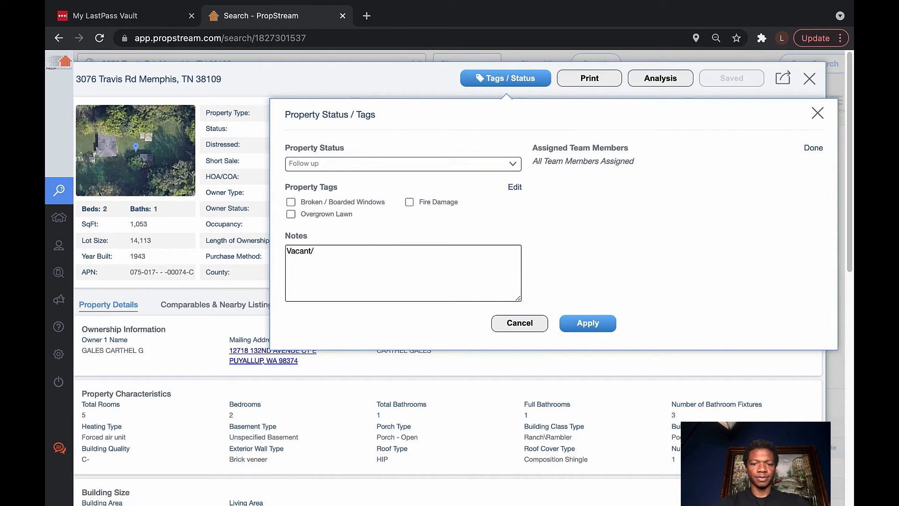
pyautogui.write('/ Out of Ro')
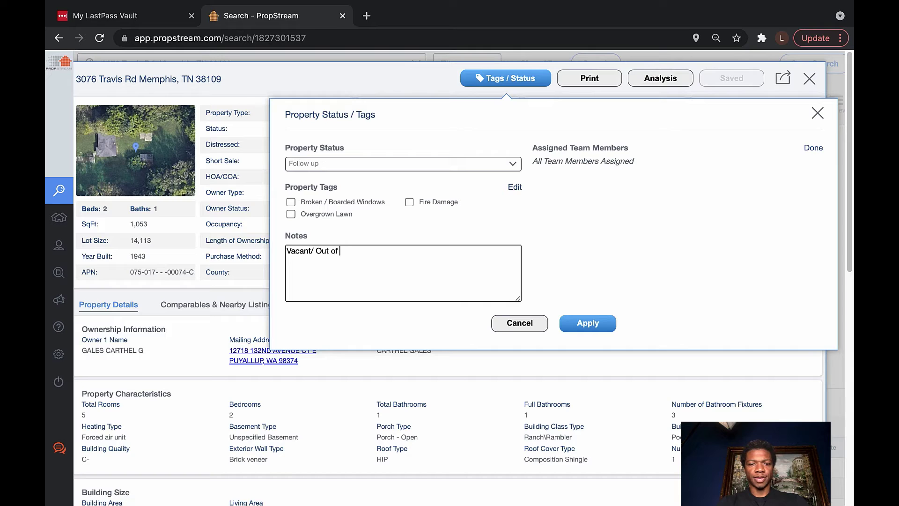
pyautogui.press('BackSpace')
pyautogui.press('BackSpace')
pyautogui.press('BackSpace')
pyautogui.press('BackSpace')
pyautogui.press('BackSpace')
pyautogui.press('BackSpace')
pyautogui.press('BackSpace')
pyautogui.press('BackSpace')
pyautogui.write('OT')
pyautogui.press('BackSpace')
pyautogui.press('BackSpace')
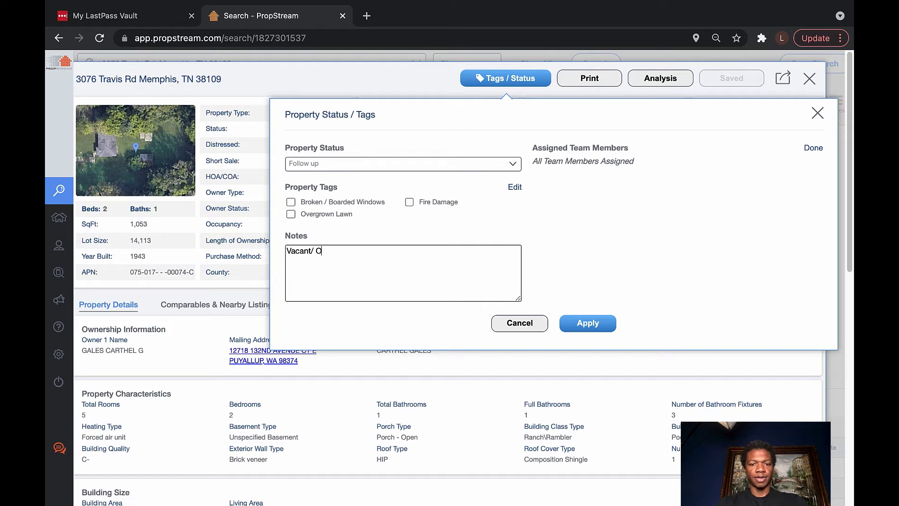
pyautogui.write('TO/')
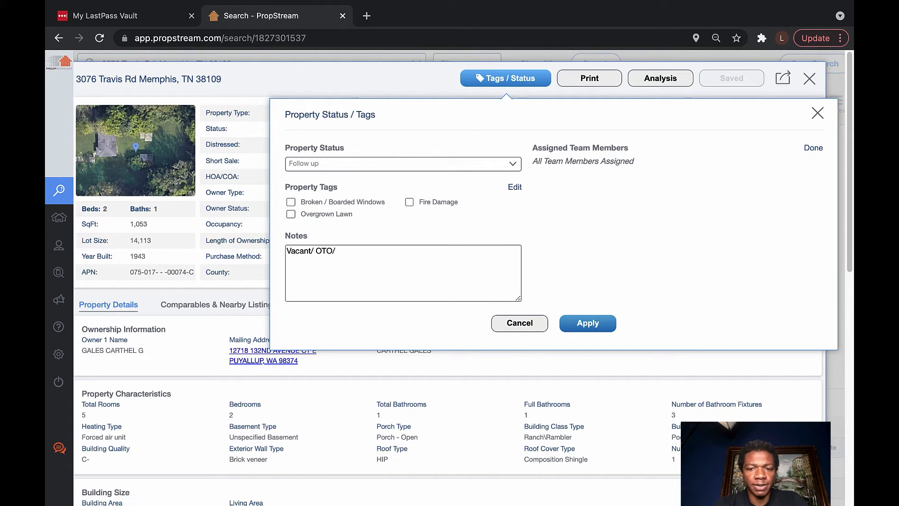
pyautogui.press('BackSpace')
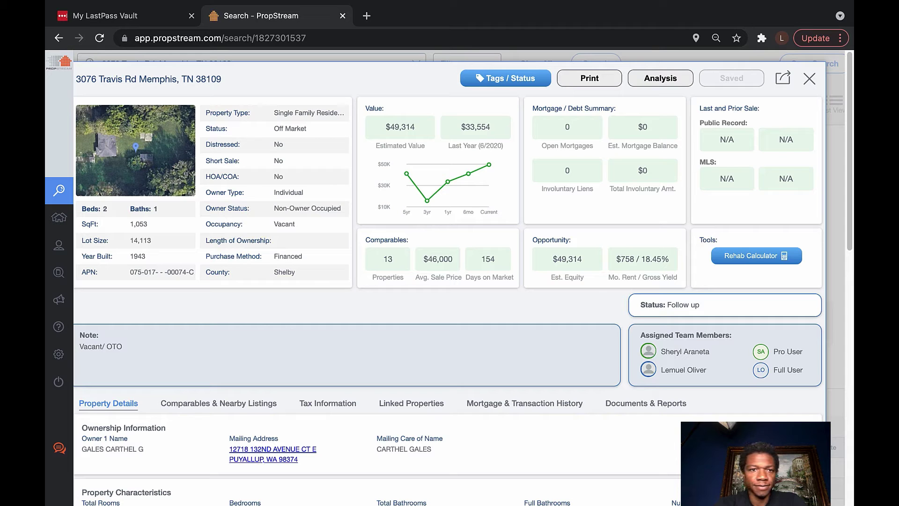
# Bring up the property's comparables and nearby listings
pyautogui.scroll(-3, 411, 300)
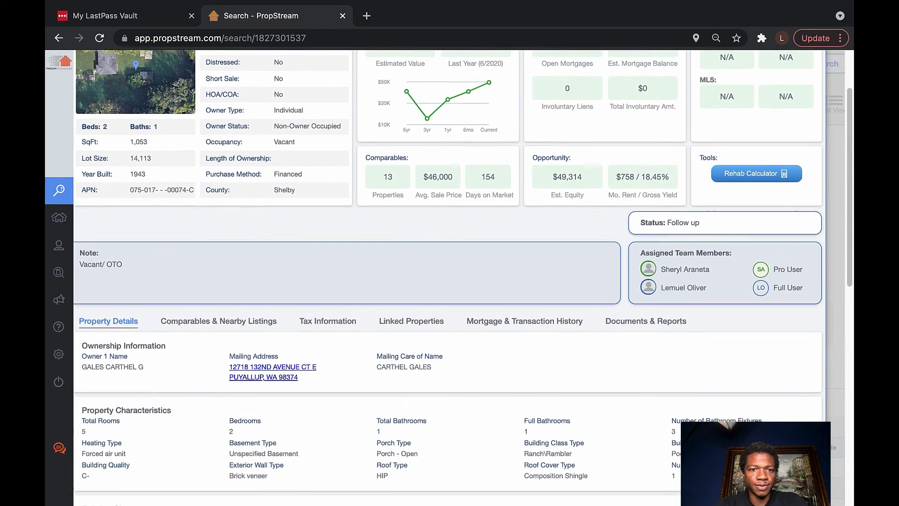
pyautogui.scroll(-1, 411, 297)
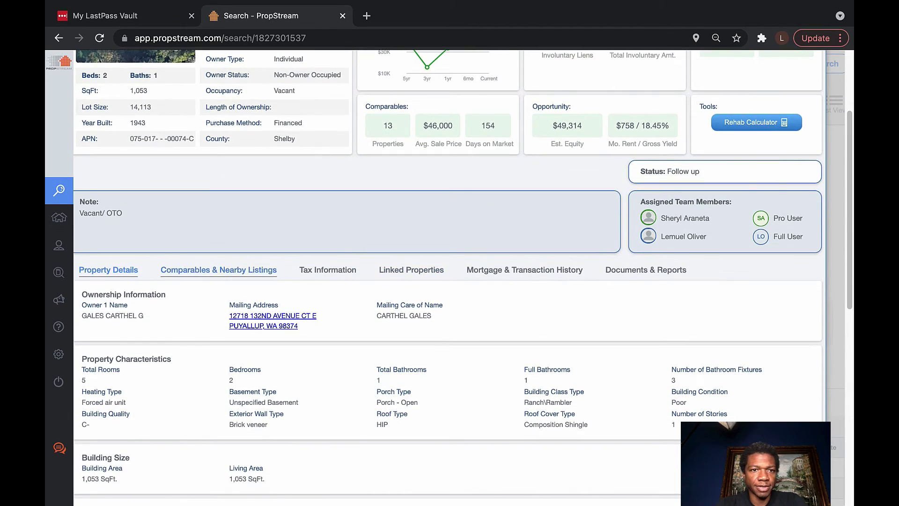
pyautogui.click(218, 270)
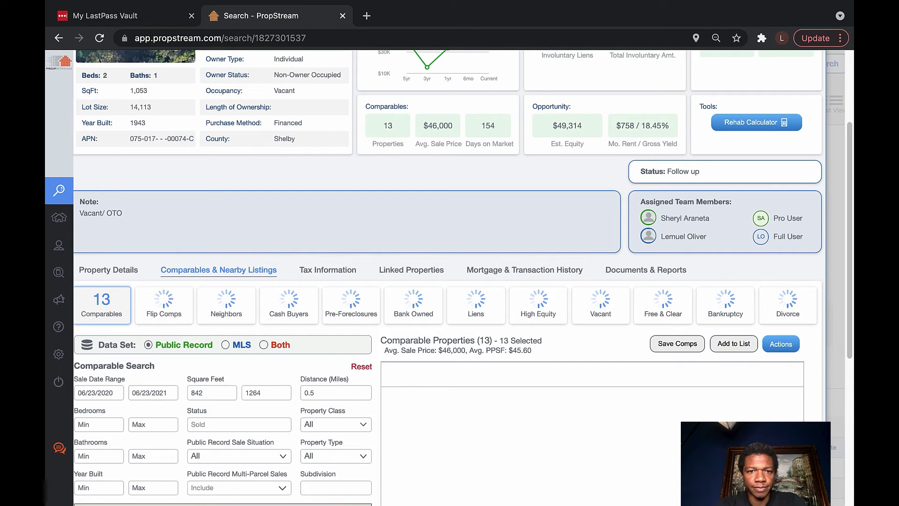
# Filter the comparables to the Residential property class
pyautogui.scroll(-2, 462, 277)
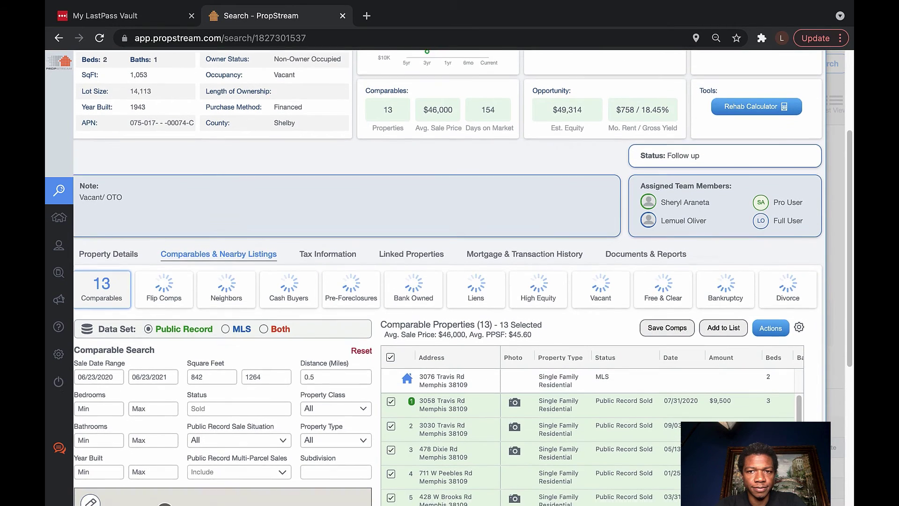
pyautogui.scroll(-1, 463, 277)
pyautogui.scroll(-1, 592, 421)
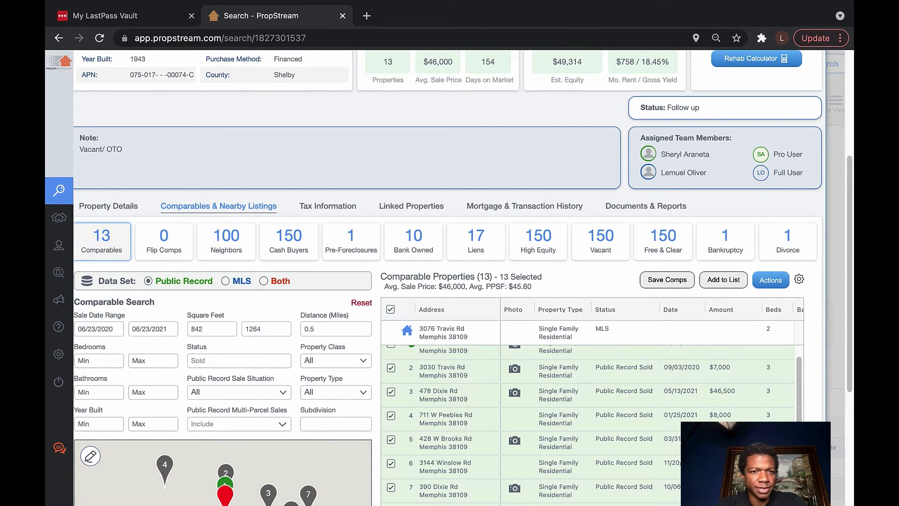
pyautogui.scroll(2, 462, 278)
pyautogui.scroll(2, 463, 278)
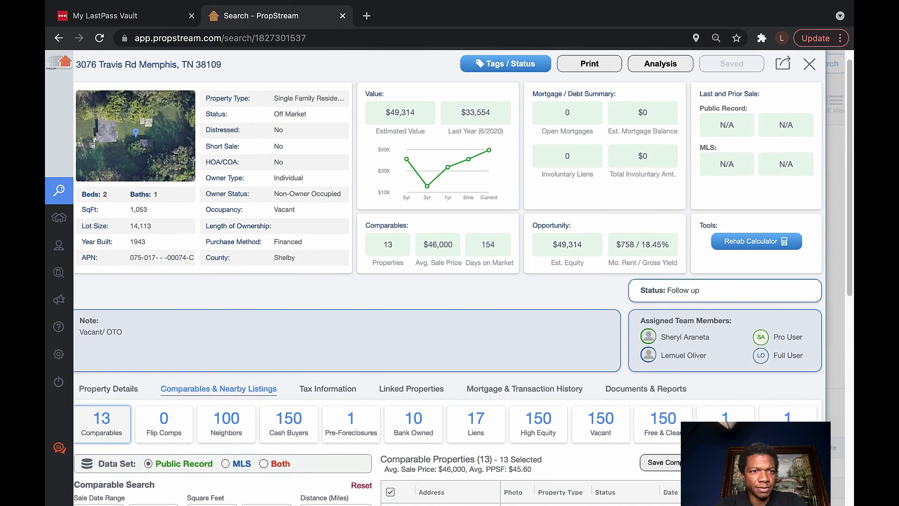
pyautogui.scroll(-5, 463, 277)
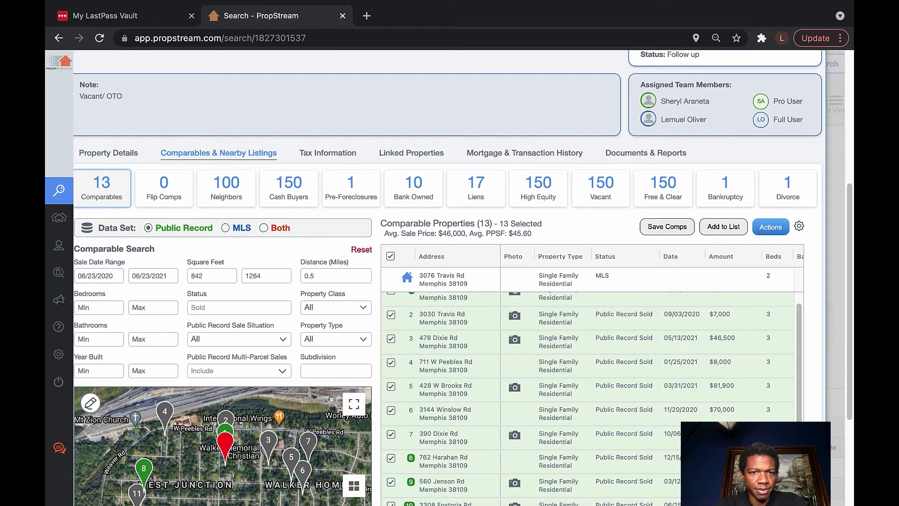
pyautogui.click(346, 307)
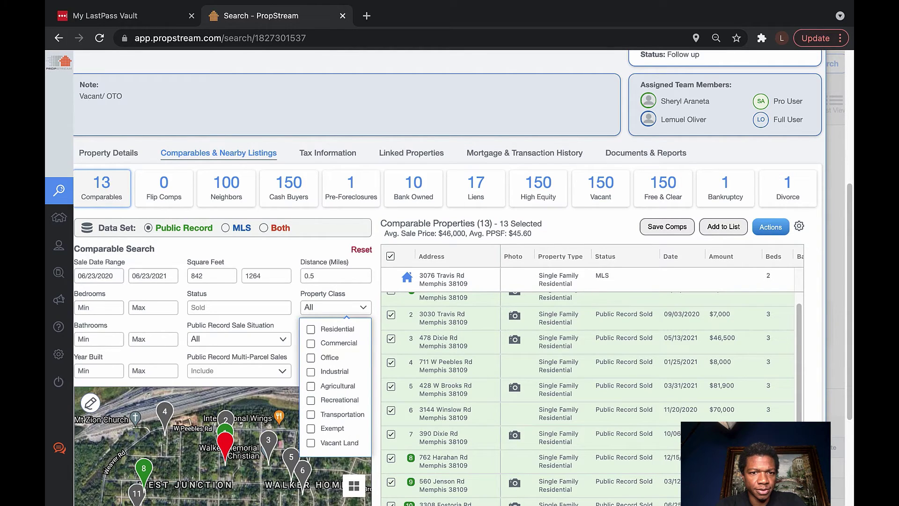
pyautogui.click(310, 329)
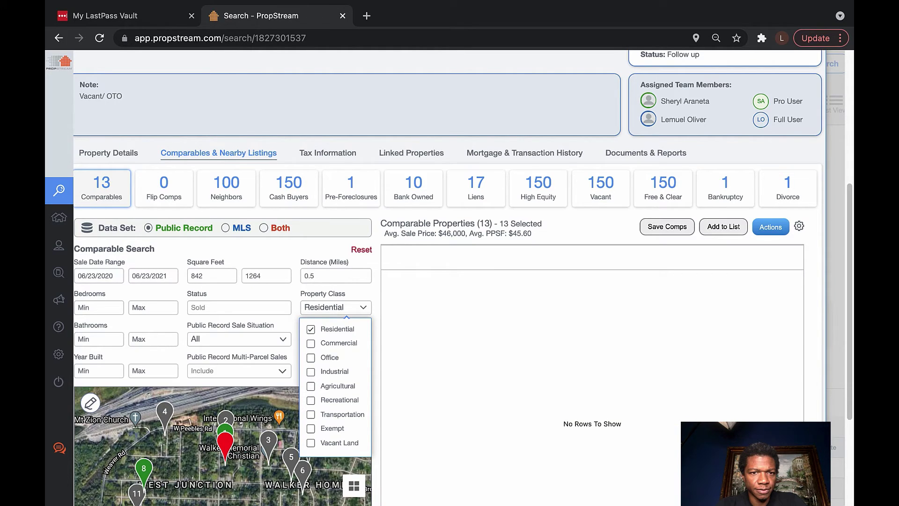
pyautogui.press('Escape')
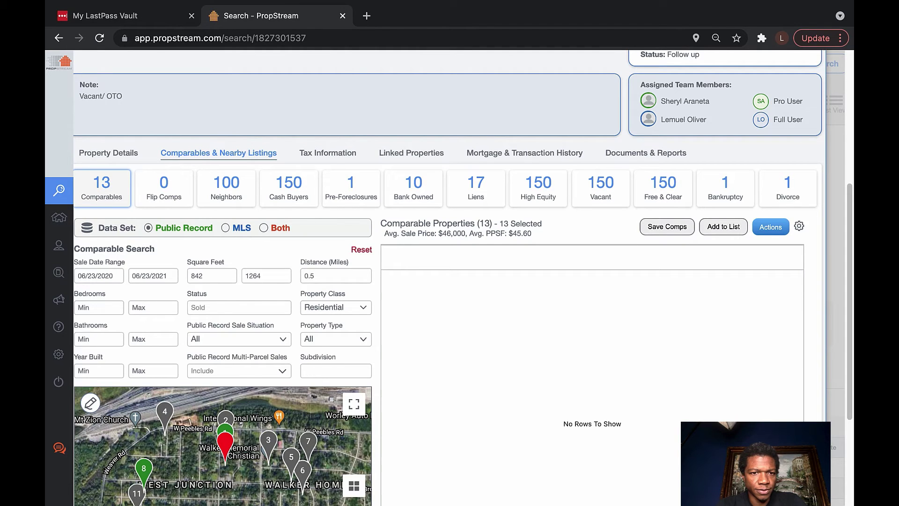
pyautogui.click(239, 339)
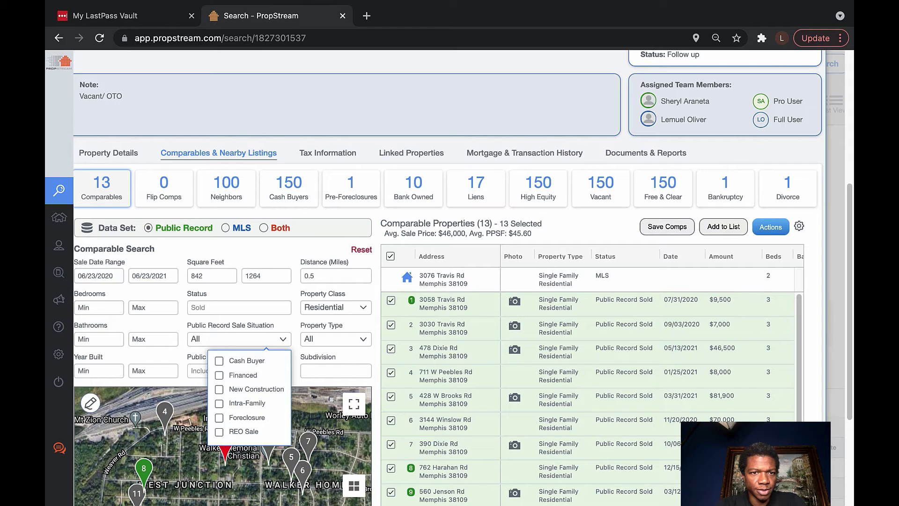
# Switch the comparables data set to MLS and limit it to Single Family homes
pyautogui.click(225, 228)
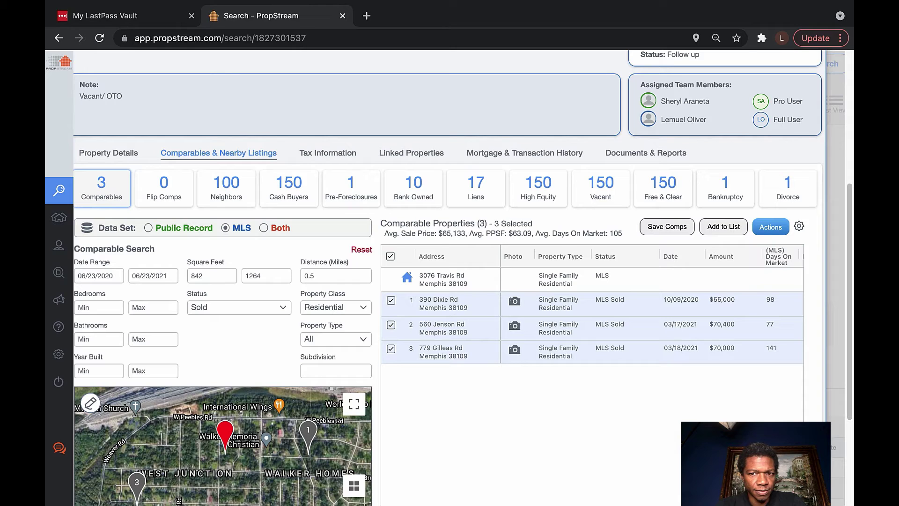
pyautogui.click(335, 338)
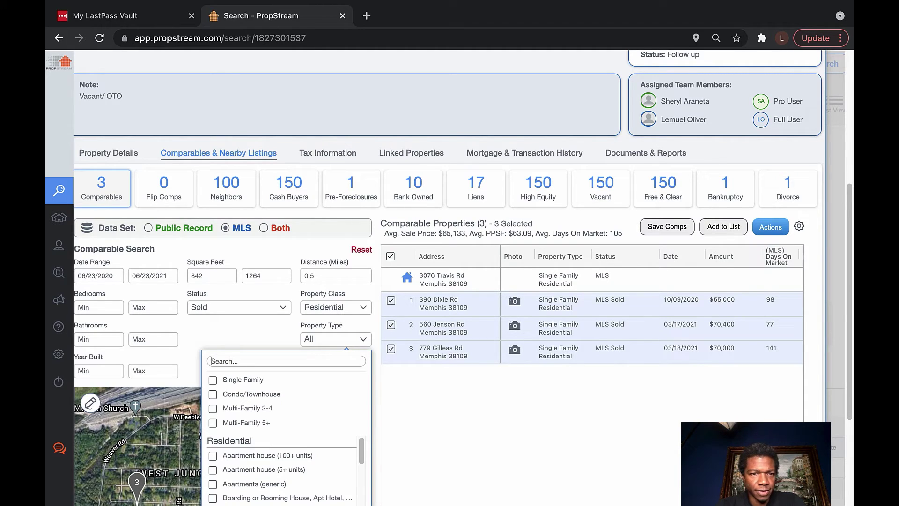
pyautogui.click(212, 380)
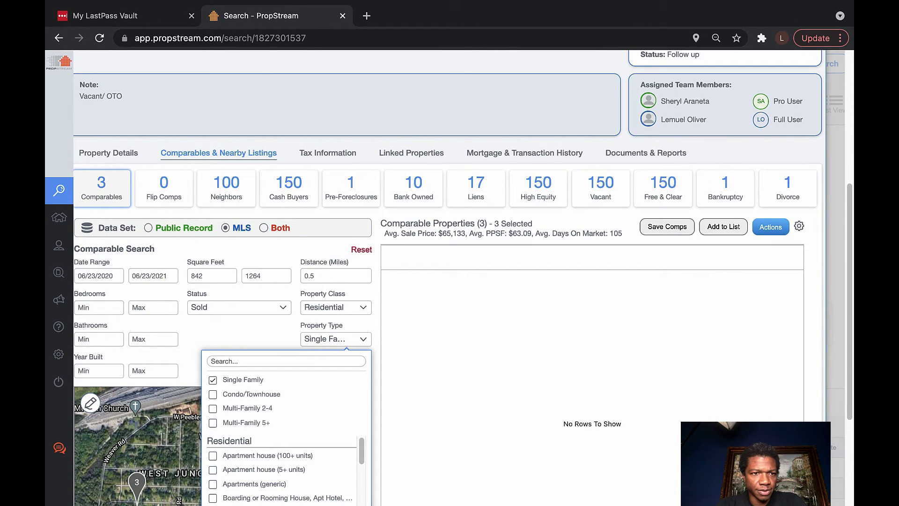
# Try a minimum of 2 bedrooms and 1 bathroom, then clear both values
pyautogui.click(79, 307)
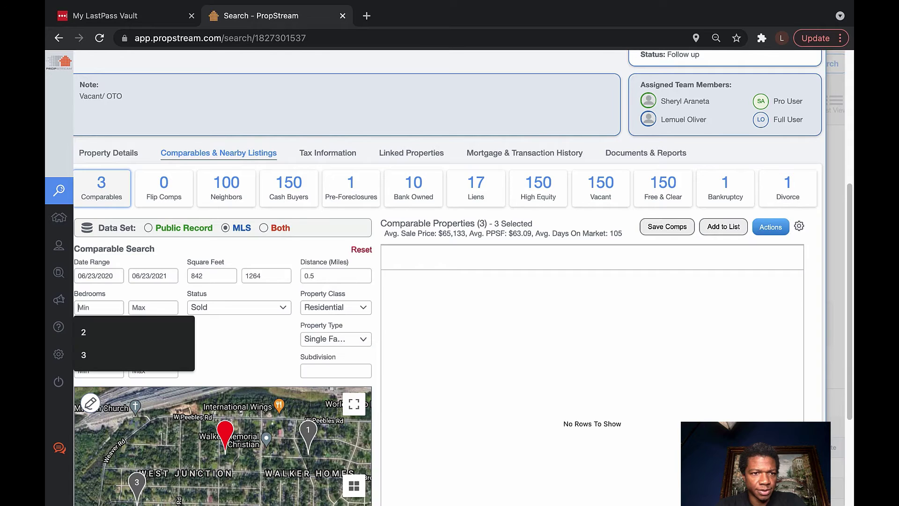
pyautogui.press('Down')
pyautogui.press('Return')
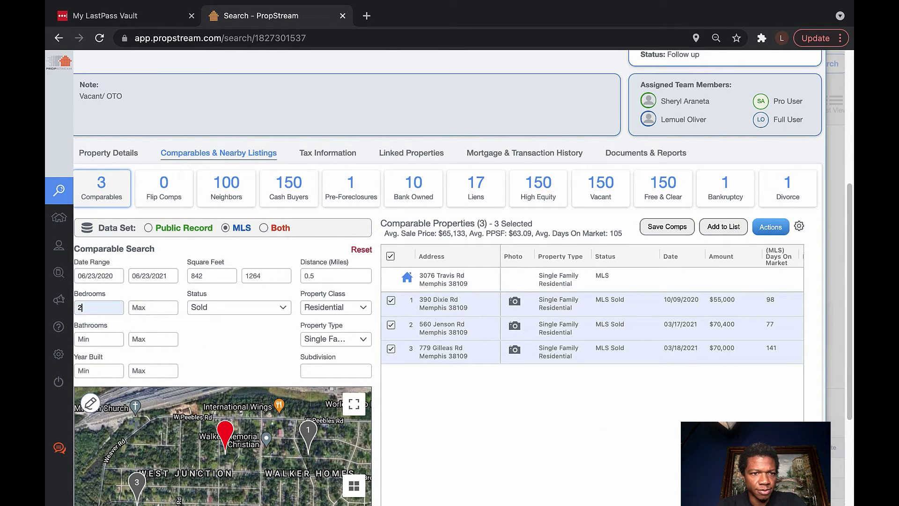
pyautogui.click(78, 339)
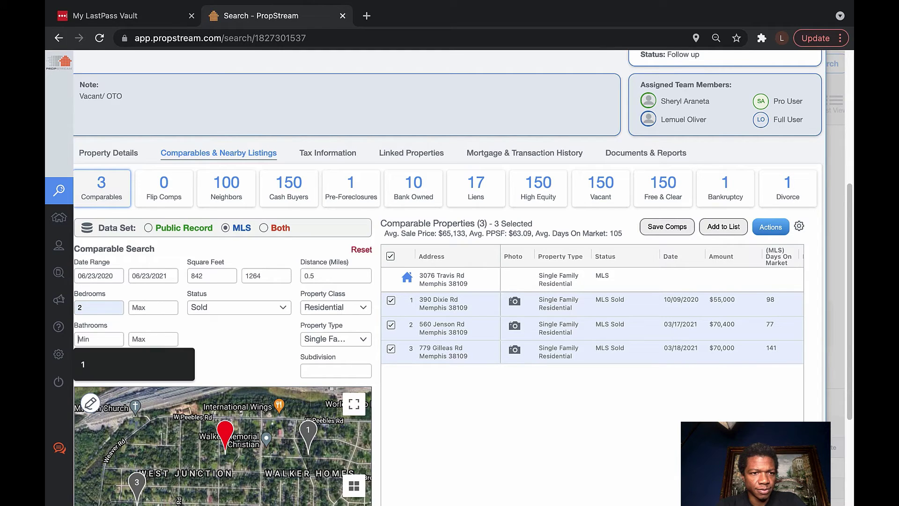
pyautogui.write('1')
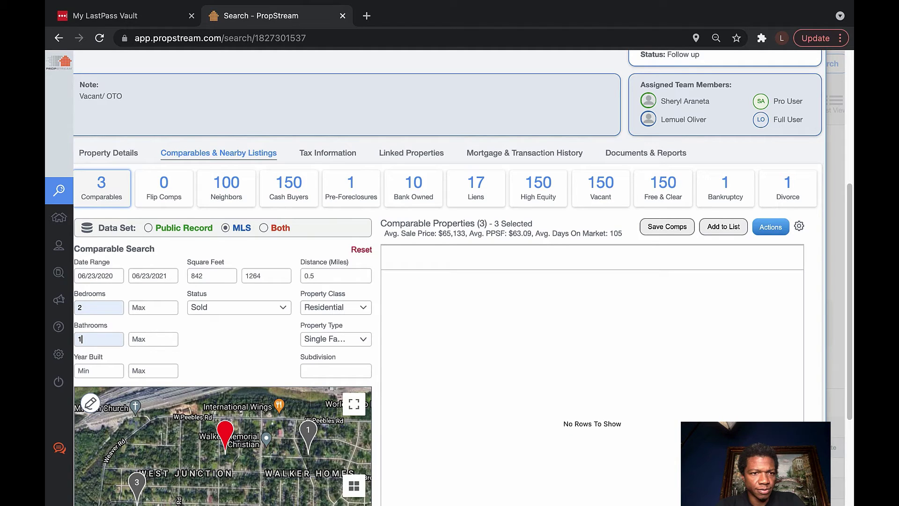
pyautogui.press('BackSpace')
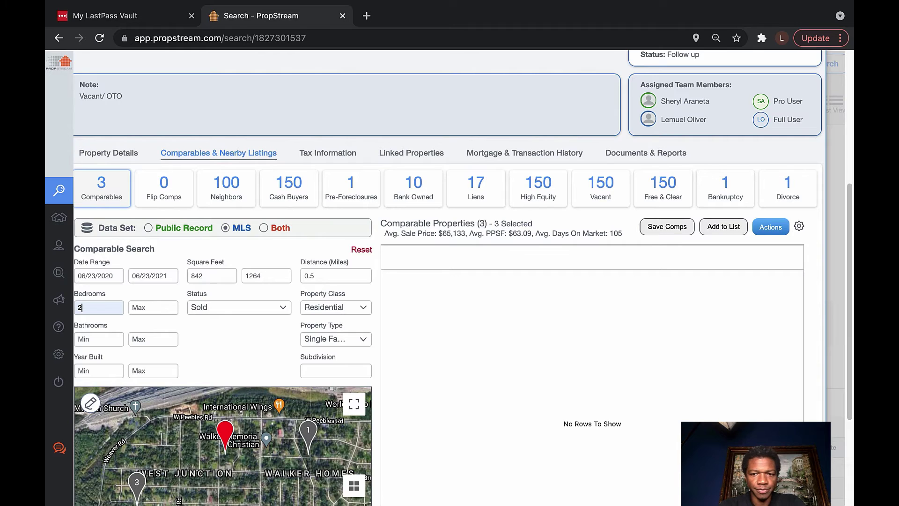
pyautogui.press('BackSpace')
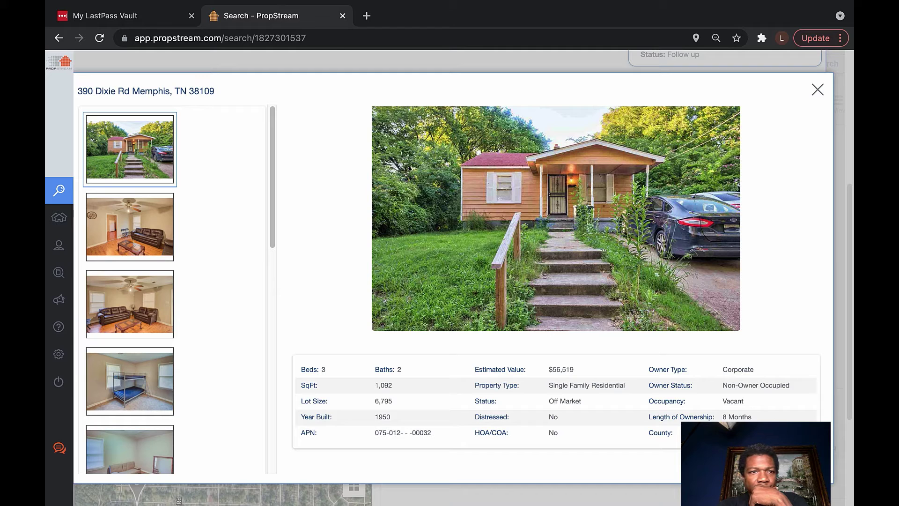
pyautogui.click(130, 227)
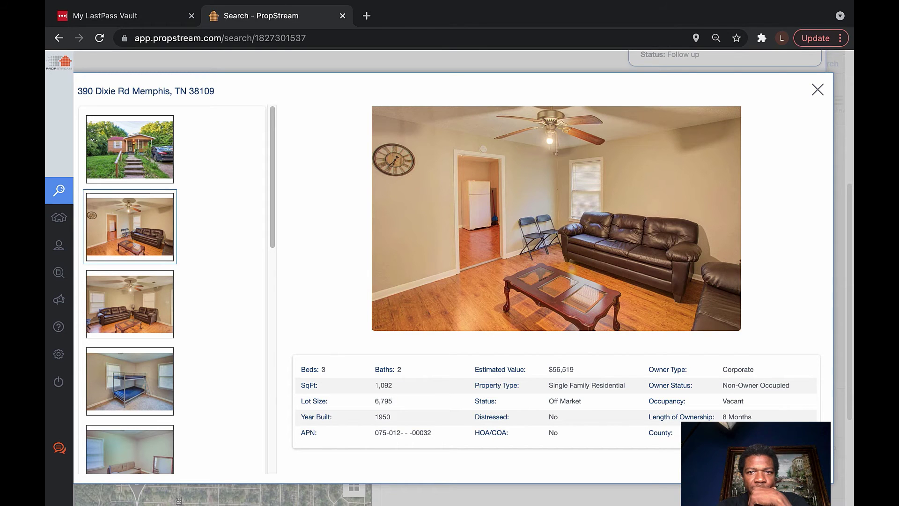
pyautogui.click(130, 303)
pyautogui.scroll(-3, 130, 289)
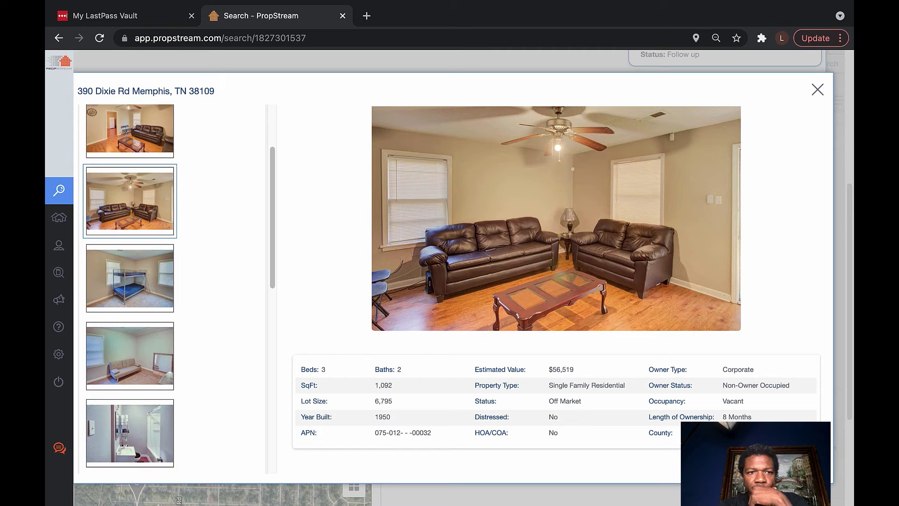
pyautogui.click(130, 278)
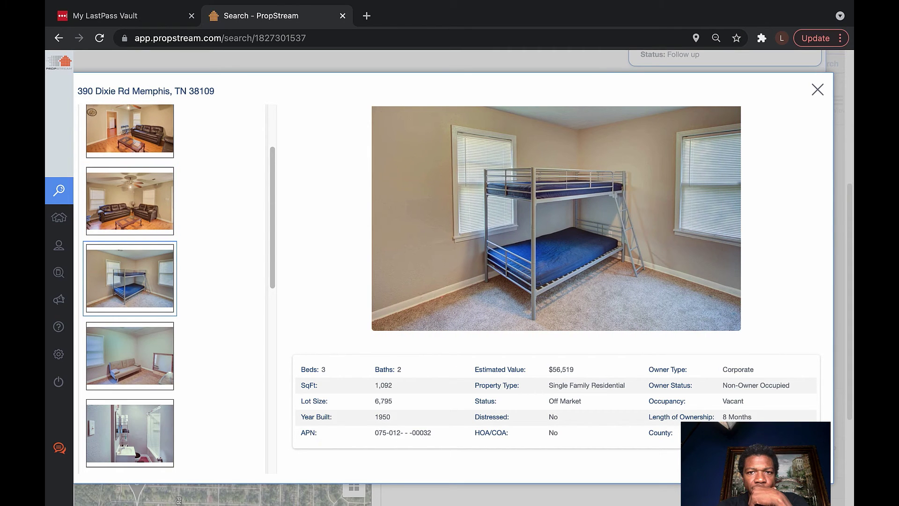
pyautogui.scroll(-3, 130, 278)
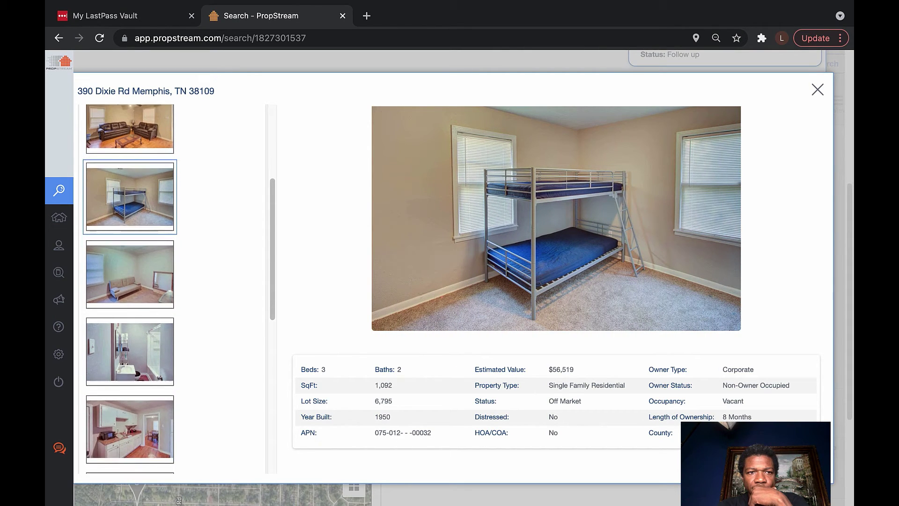
pyautogui.click(129, 278)
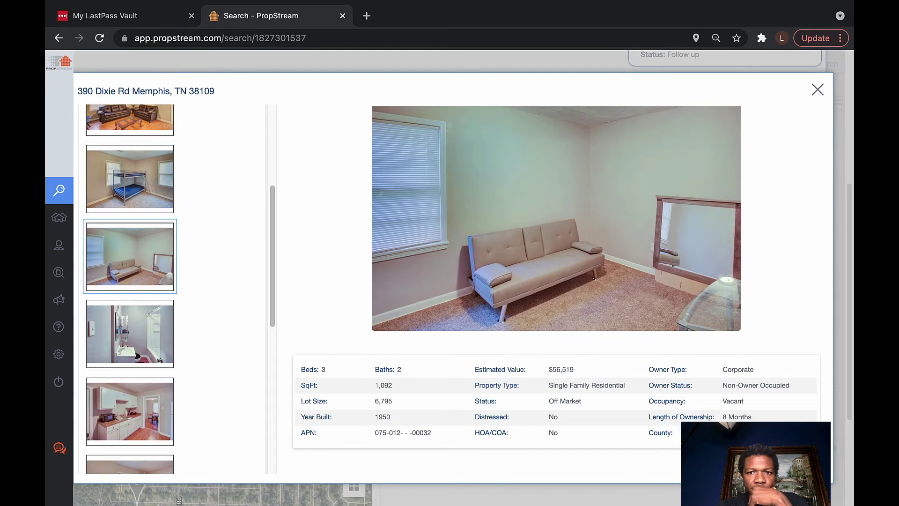
pyautogui.scroll(-1, 129, 278)
pyautogui.scroll(-2, 130, 278)
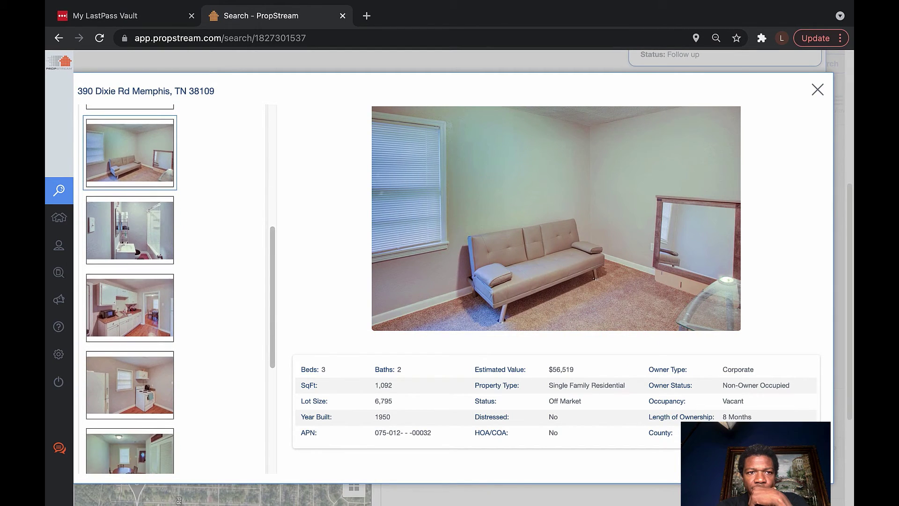
pyautogui.click(130, 229)
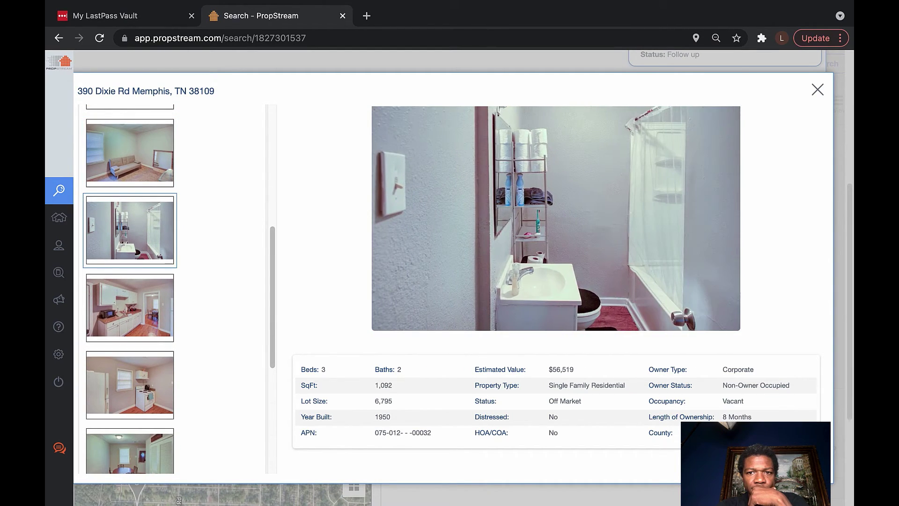
pyautogui.scroll(-3, 129, 289)
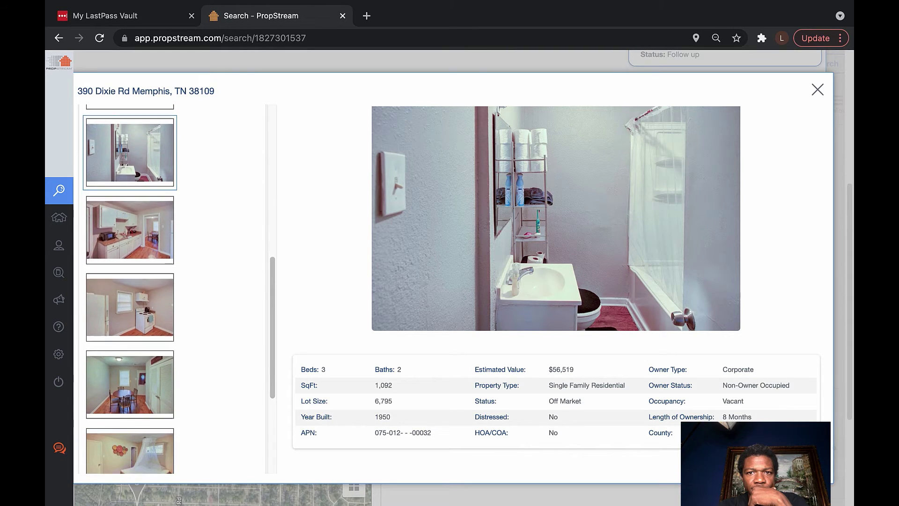
pyautogui.scroll(-1, 130, 289)
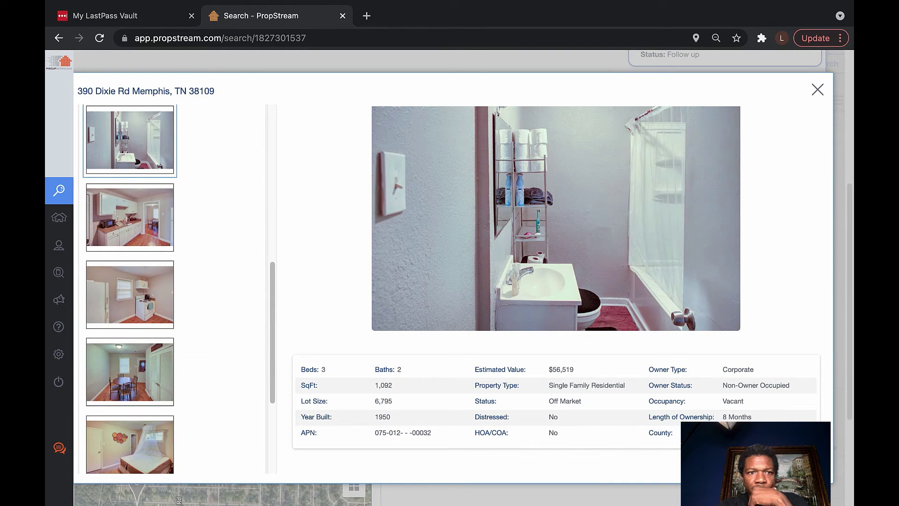
pyautogui.click(130, 217)
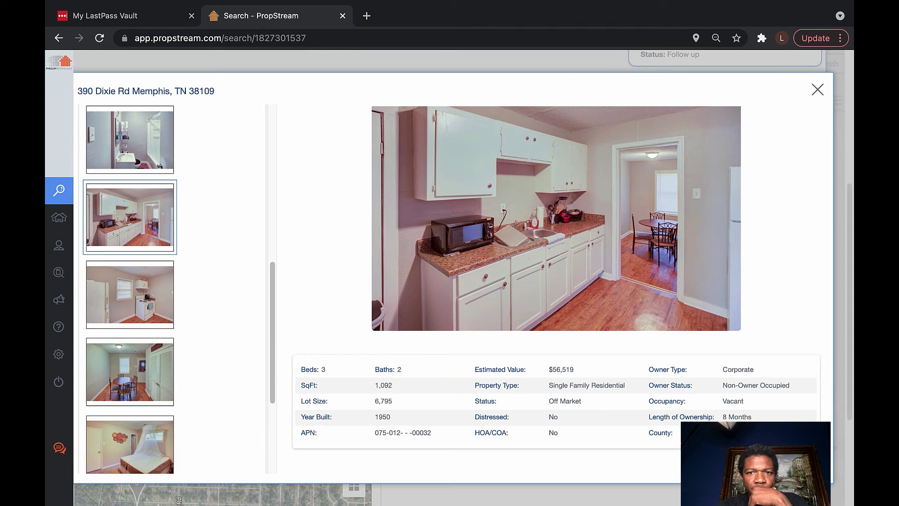
pyautogui.scroll(-5, 130, 289)
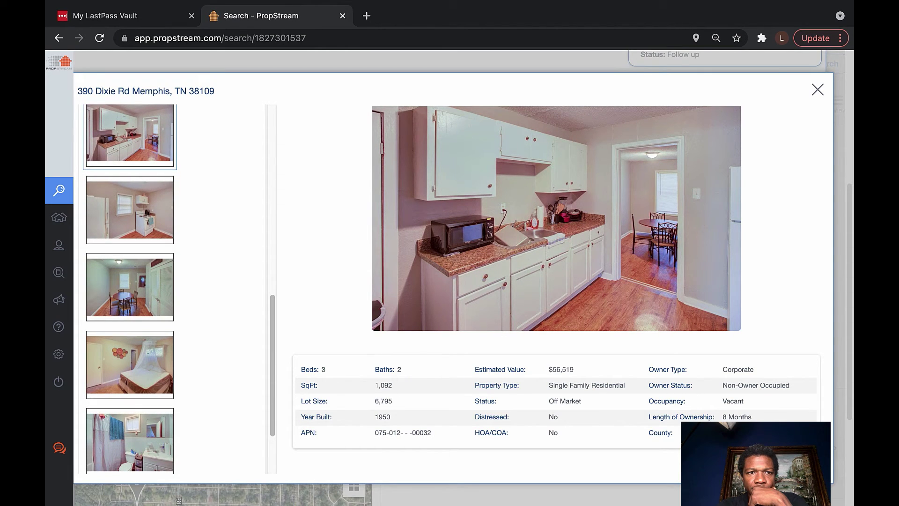
pyautogui.click(129, 209)
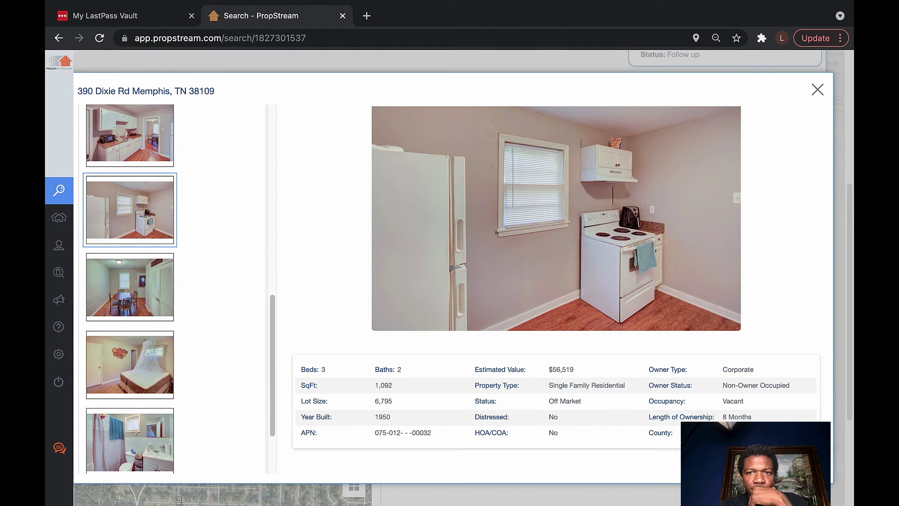
pyautogui.click(129, 287)
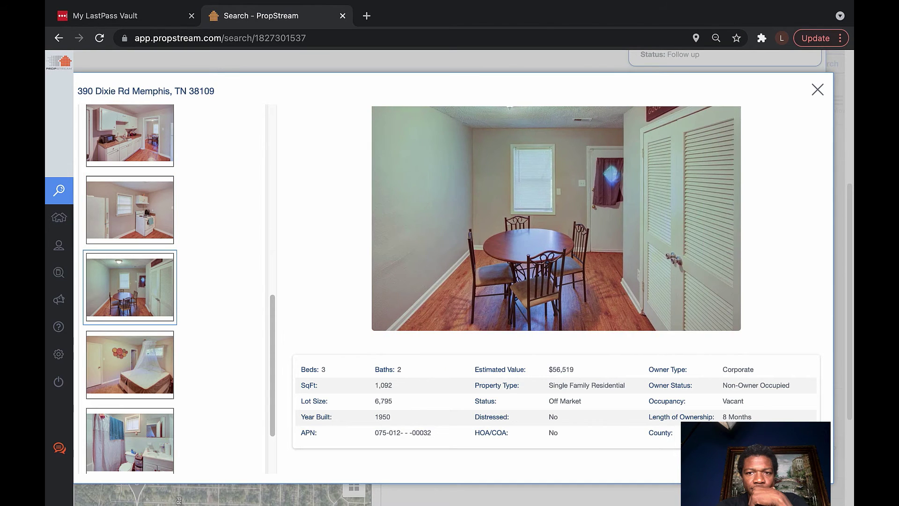
pyautogui.scroll(-3, 129, 289)
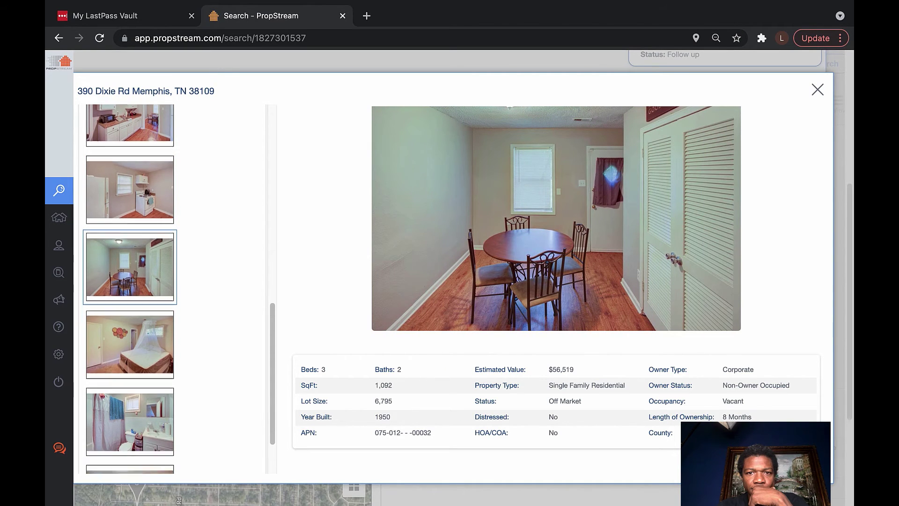
pyautogui.click(130, 279)
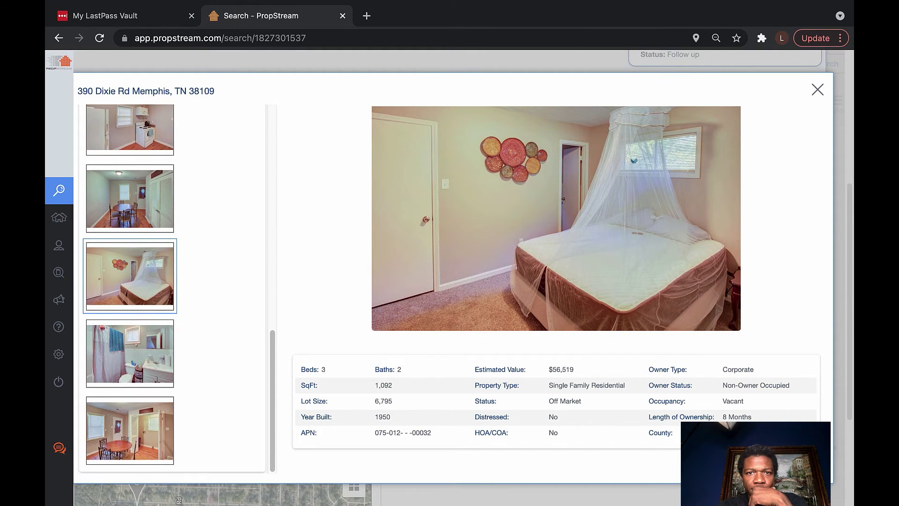
pyautogui.click(130, 353)
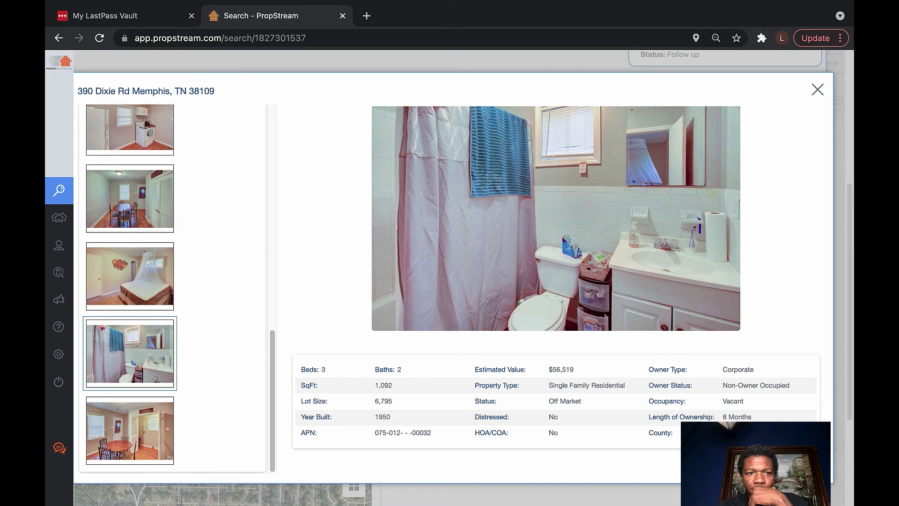
pyautogui.click(129, 430)
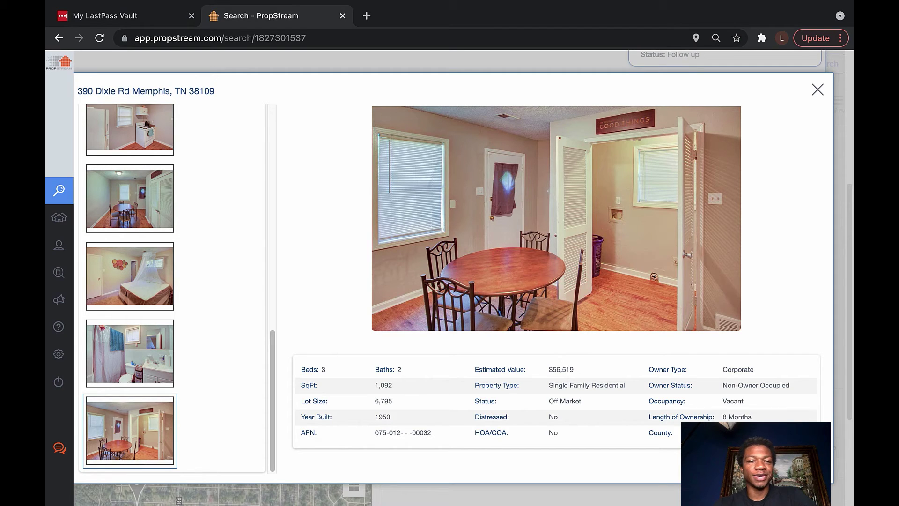
pyautogui.scroll(10, 129, 289)
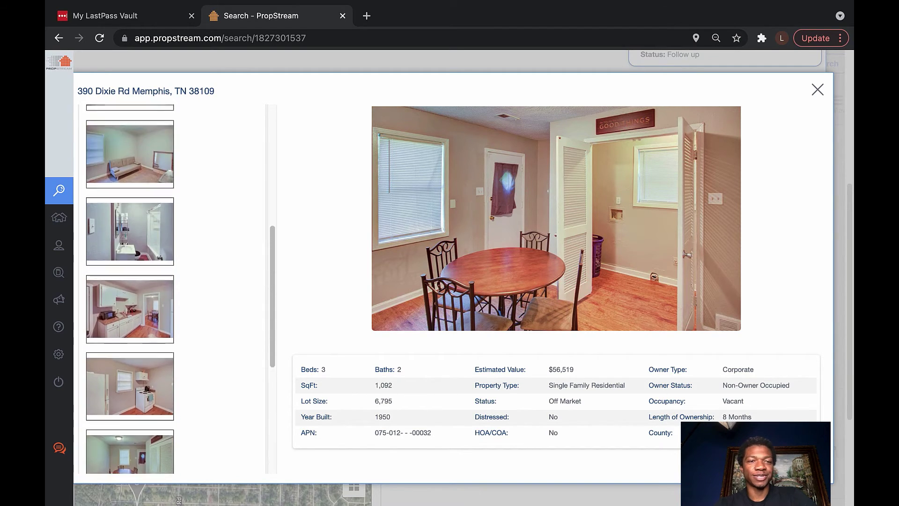
pyautogui.scroll(3, 130, 289)
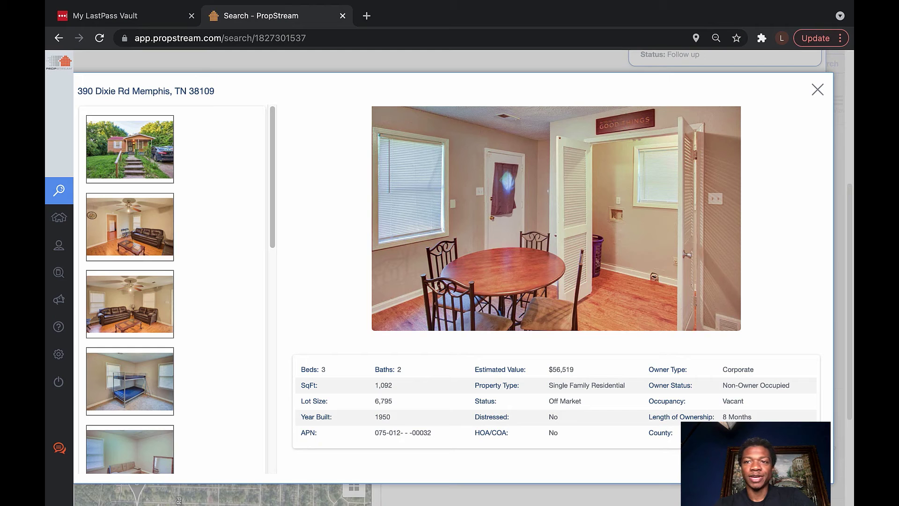
pyautogui.click(817, 90)
pyautogui.scroll(-2, 449, 281)
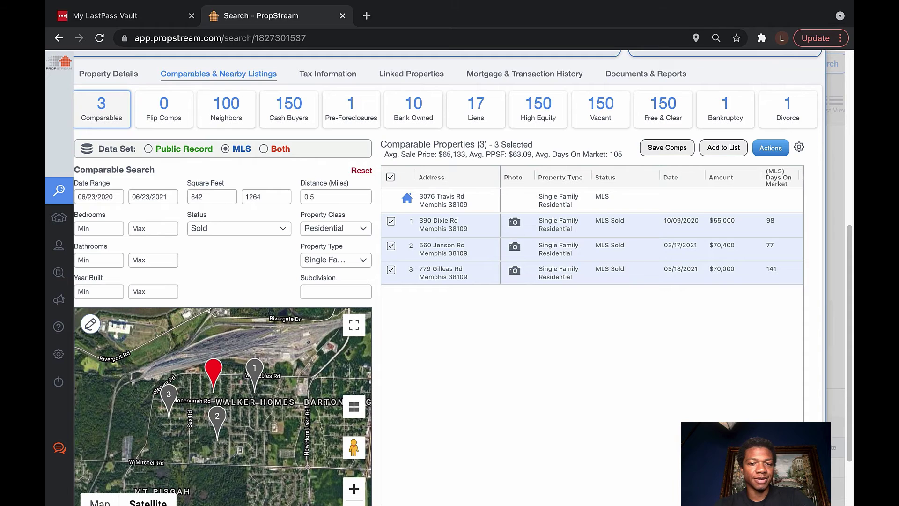
pyautogui.click(354, 488)
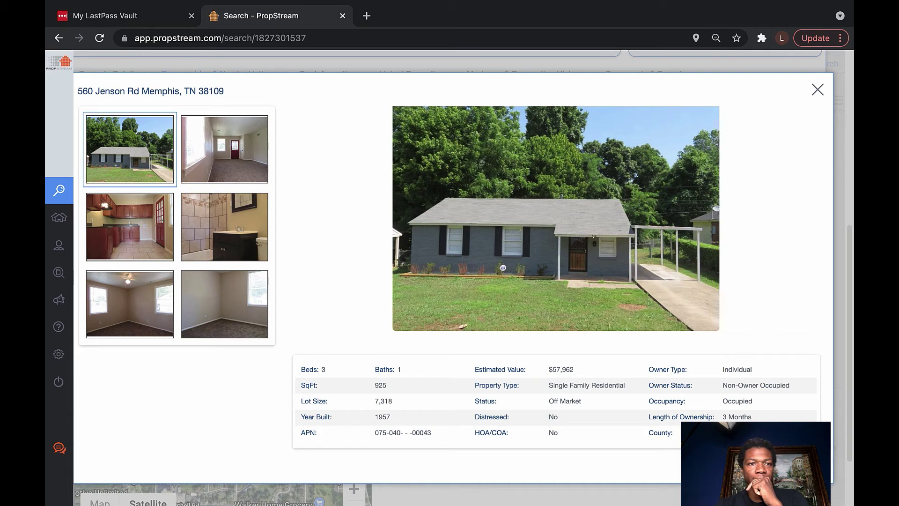
pyautogui.click(224, 149)
pyautogui.click(130, 226)
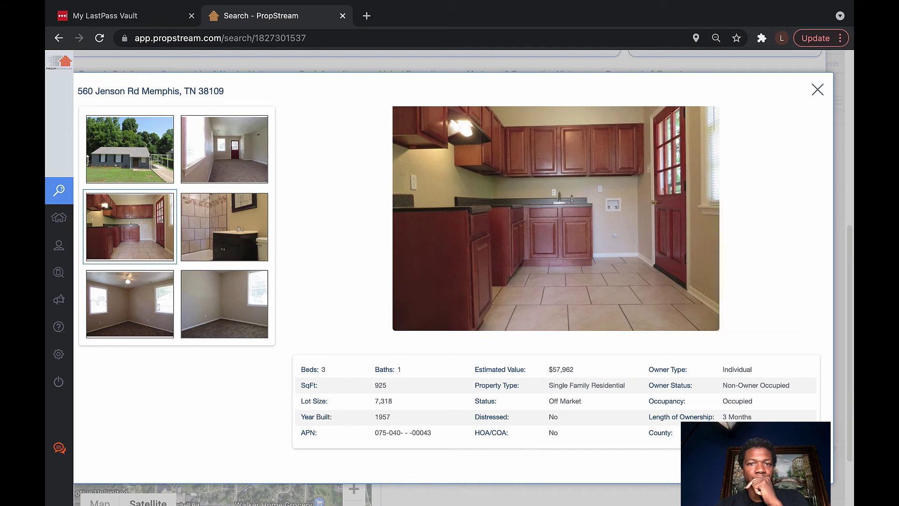
pyautogui.click(224, 226)
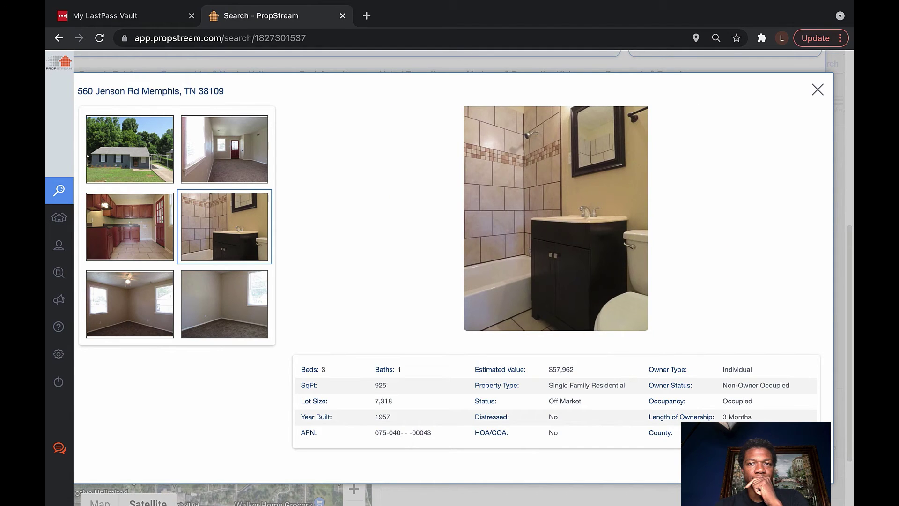
pyautogui.click(130, 303)
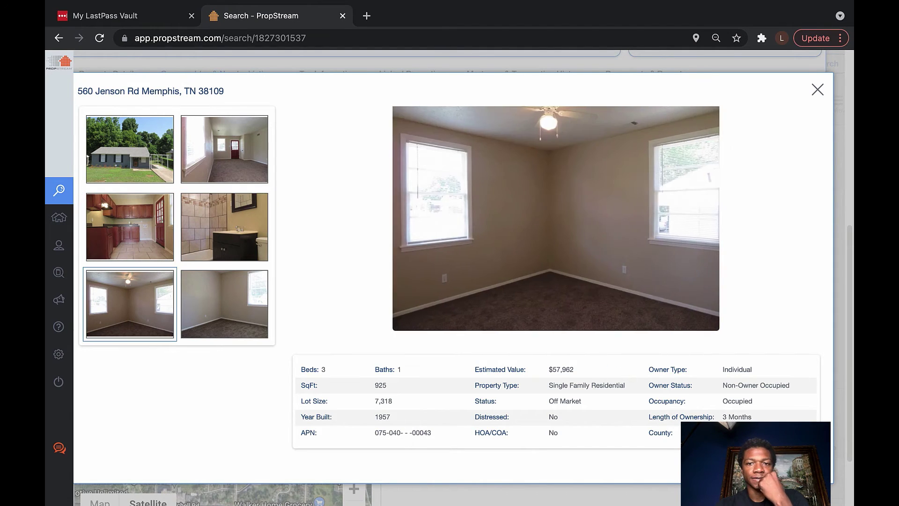
pyautogui.click(225, 303)
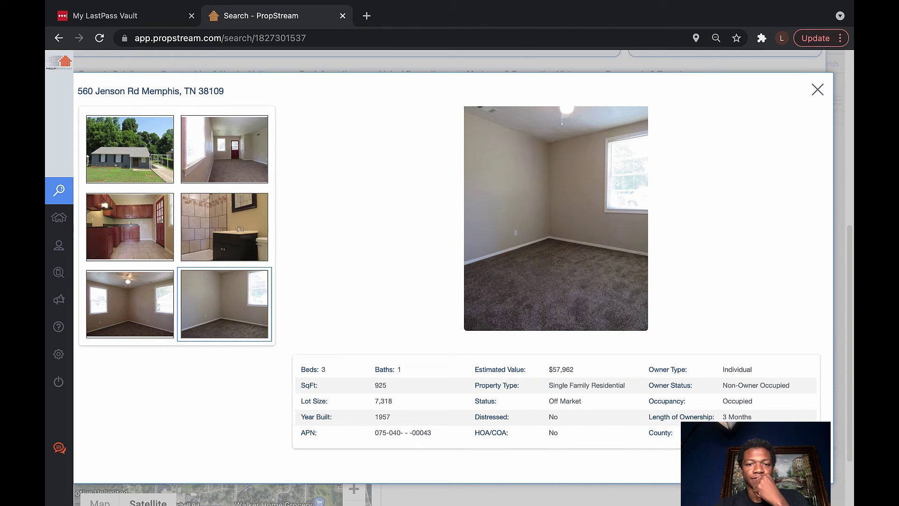
pyautogui.press('Escape')
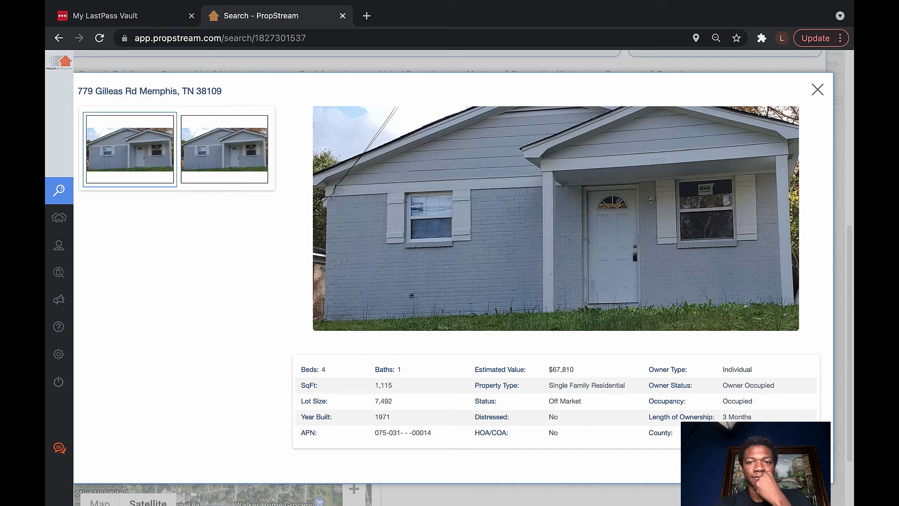
pyautogui.click(224, 148)
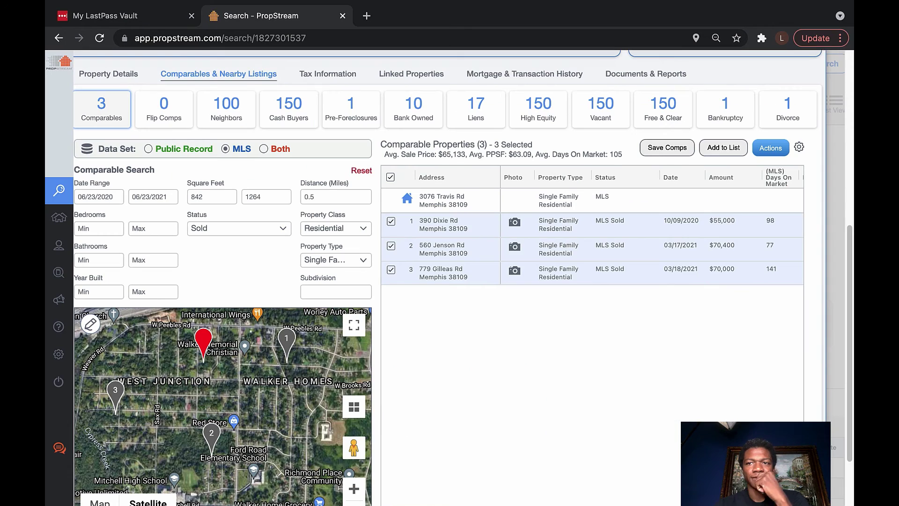
pyautogui.click(818, 90)
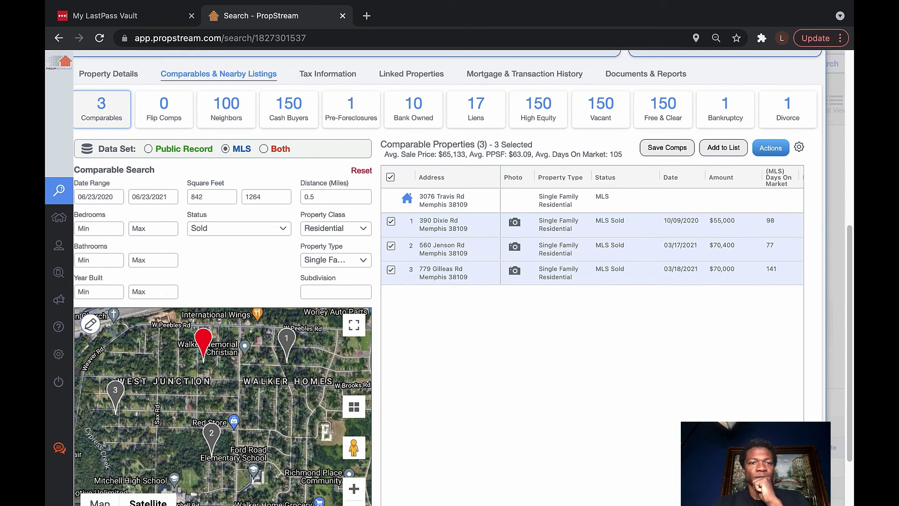
pyautogui.scroll(5, 449, 281)
pyautogui.scroll(2, 450, 281)
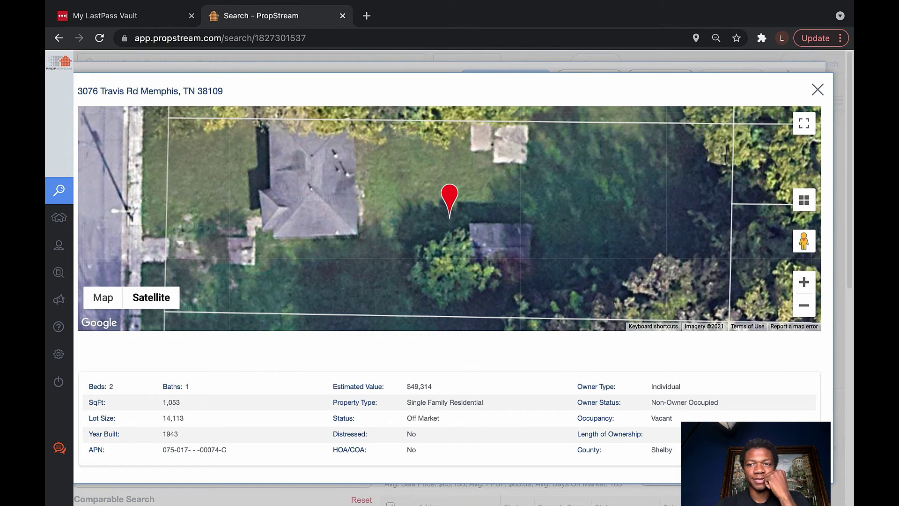
pyautogui.moveTo(803, 240); pyautogui.dragTo(113, 209)
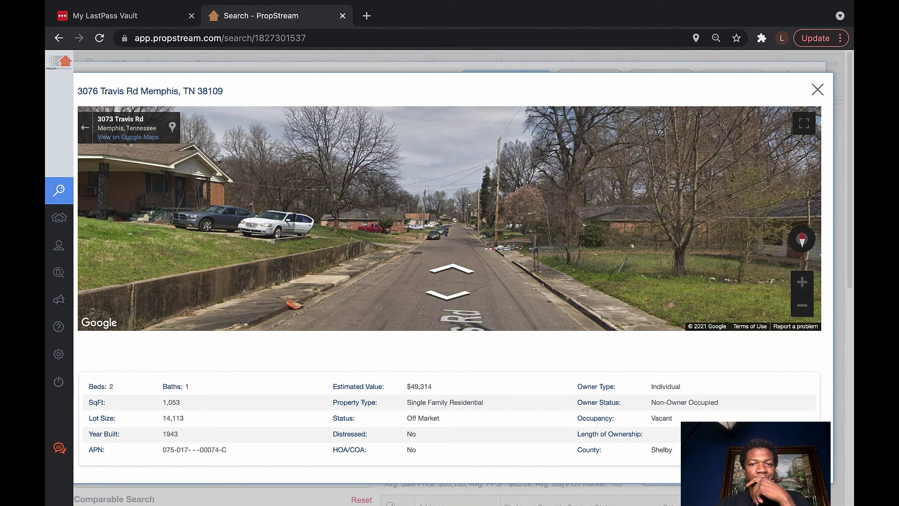
pyautogui.press('Right')
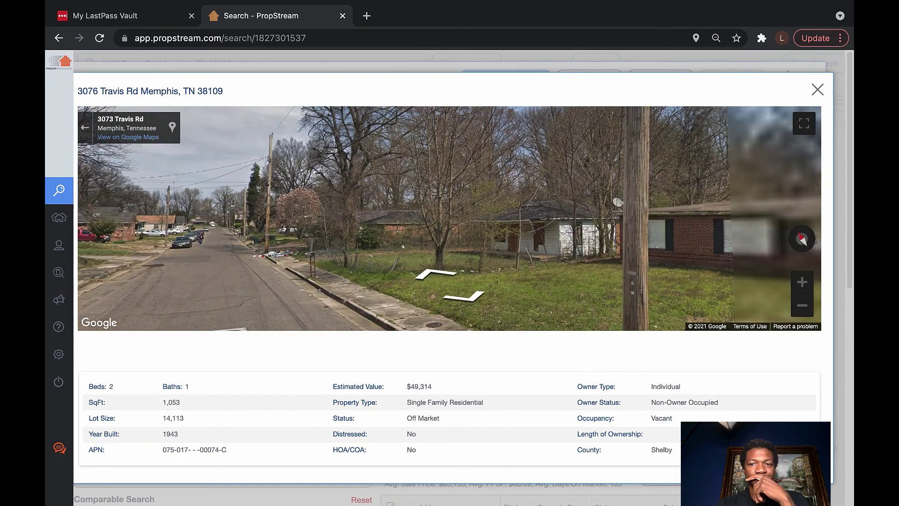
pyautogui.press('Right')
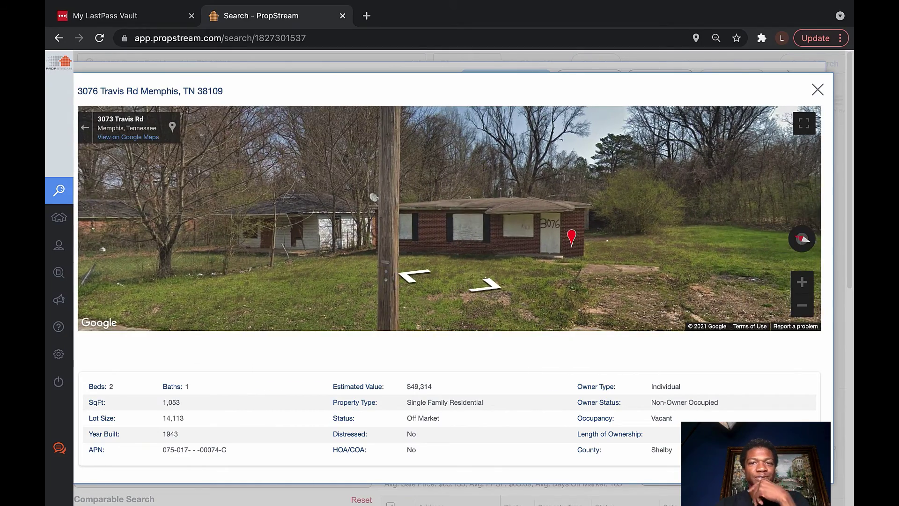
pyautogui.moveTo(450, 2)
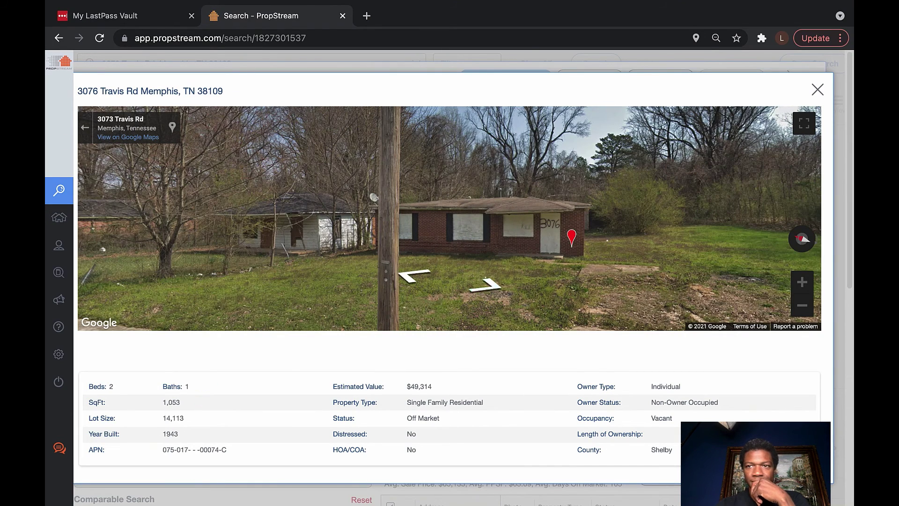
pyautogui.click(818, 90)
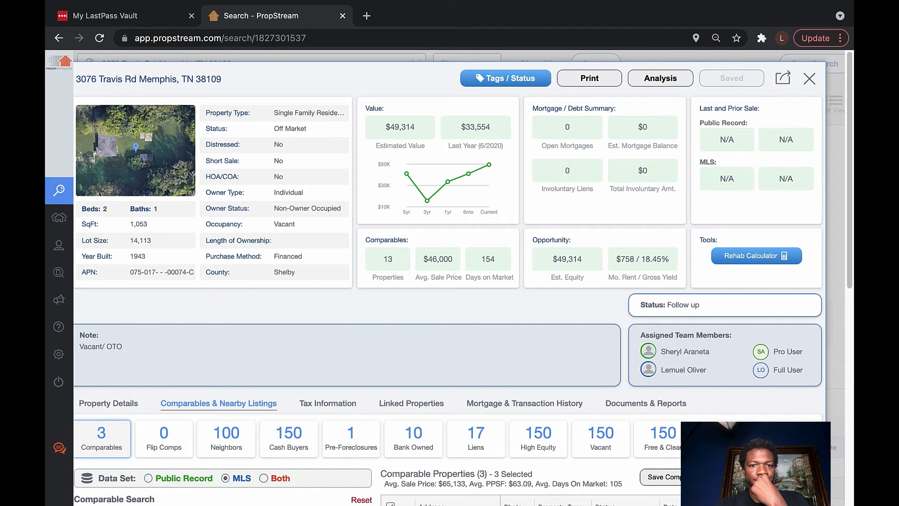
# Exit Chrome full screen so the Skype chat with seller details shows beside PropStream
pyautogui.scroll(-3, 449, 281)
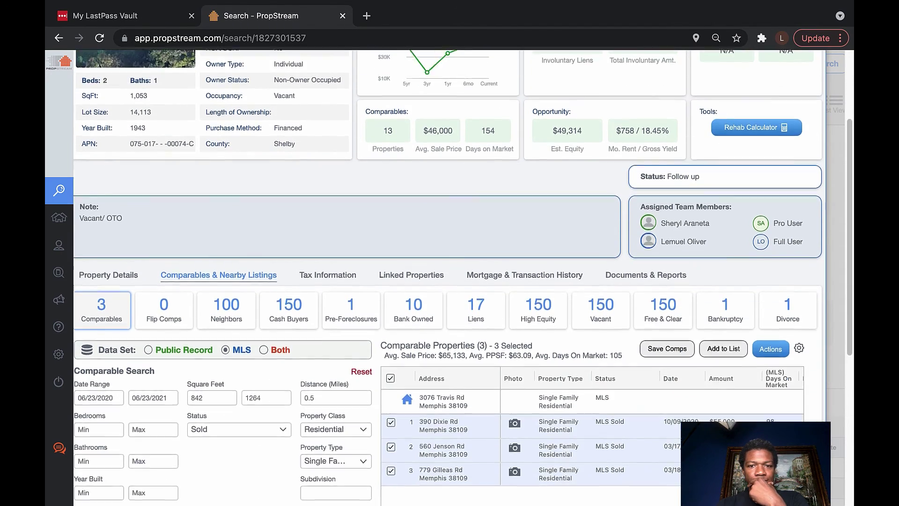
pyautogui.scroll(-1, 449, 281)
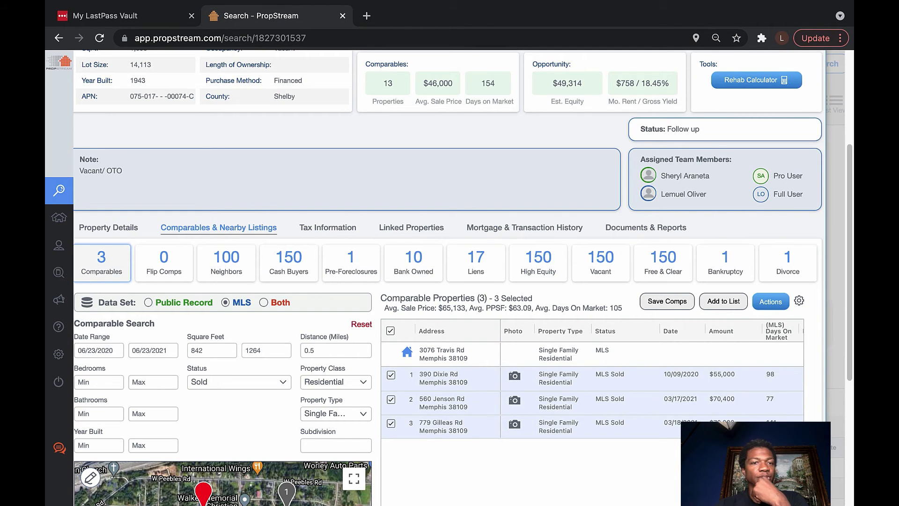
pyautogui.scroll(2, 288, 262)
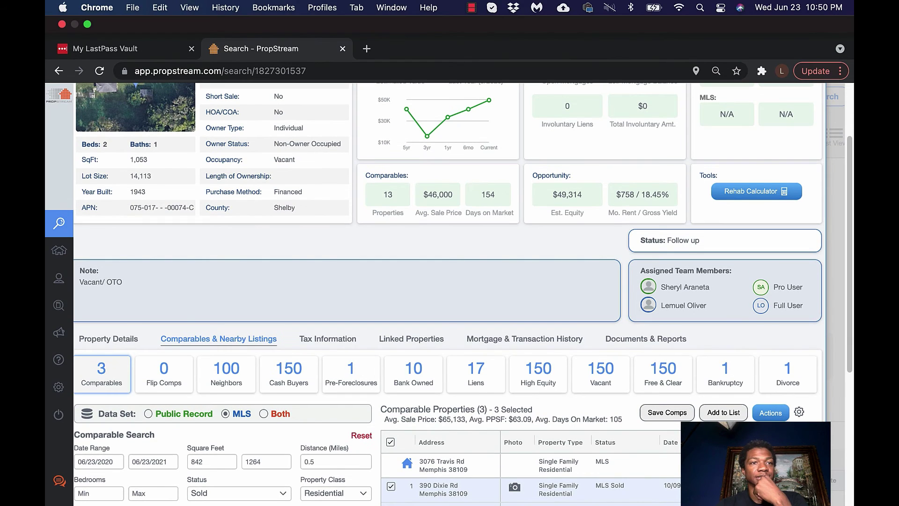
pyautogui.click(87, 24)
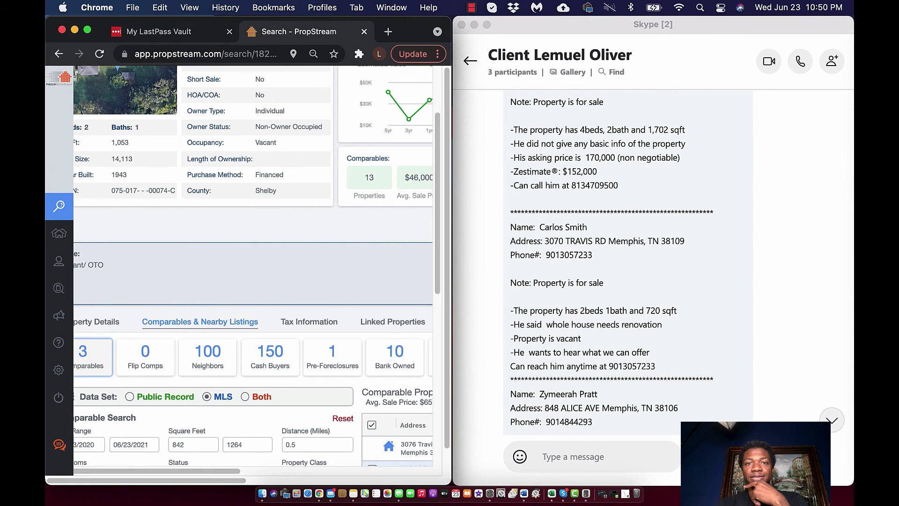
# Minimize Skype, bring up Calculator, clear it and enter 1053
pyautogui.click(474, 24)
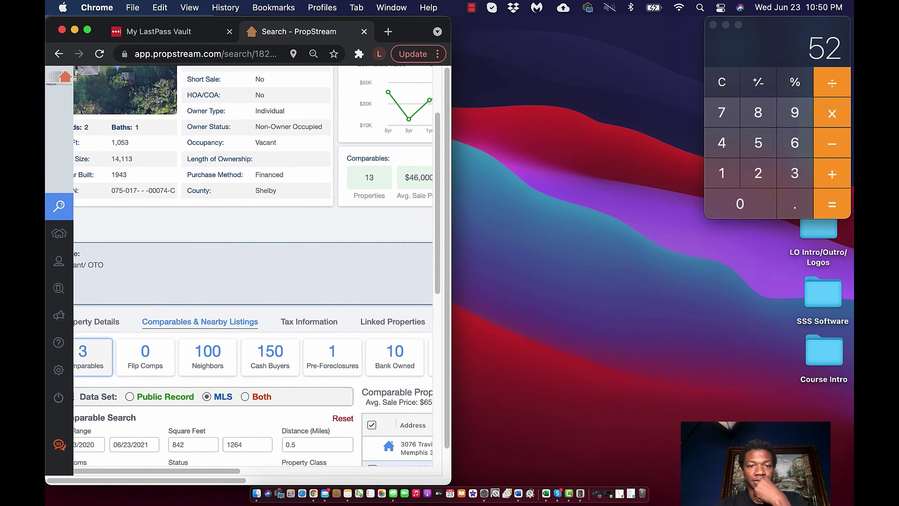
pyautogui.press('super+Tab')
pyautogui.write('10')
pyautogui.press('Escape')
pyautogui.write('1053')
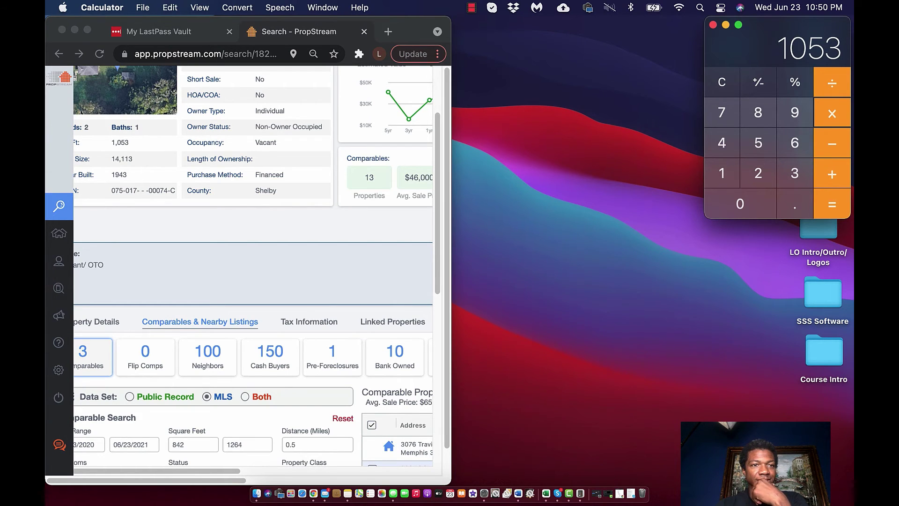
# Multiply 1053 square feet by $63 per square foot to get 66339
pyautogui.scroll(3, 252, 265)
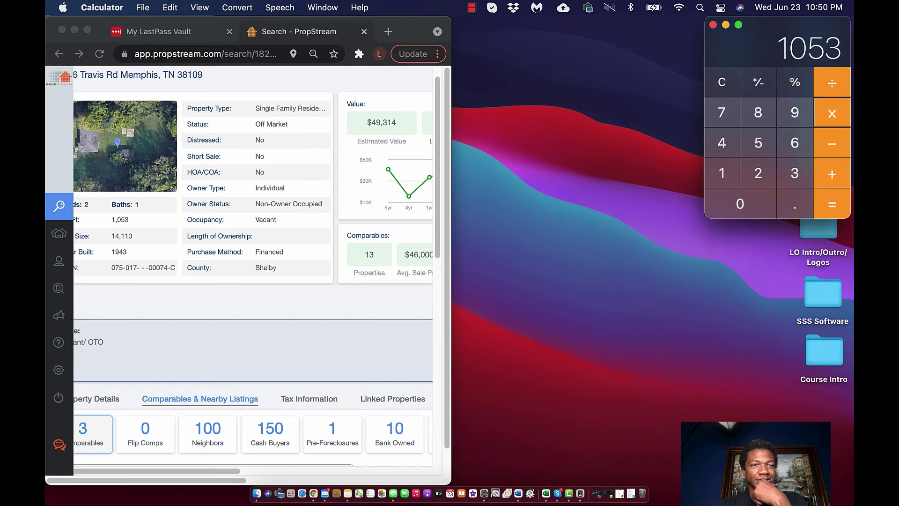
pyautogui.hscroll(5, 253, 269)
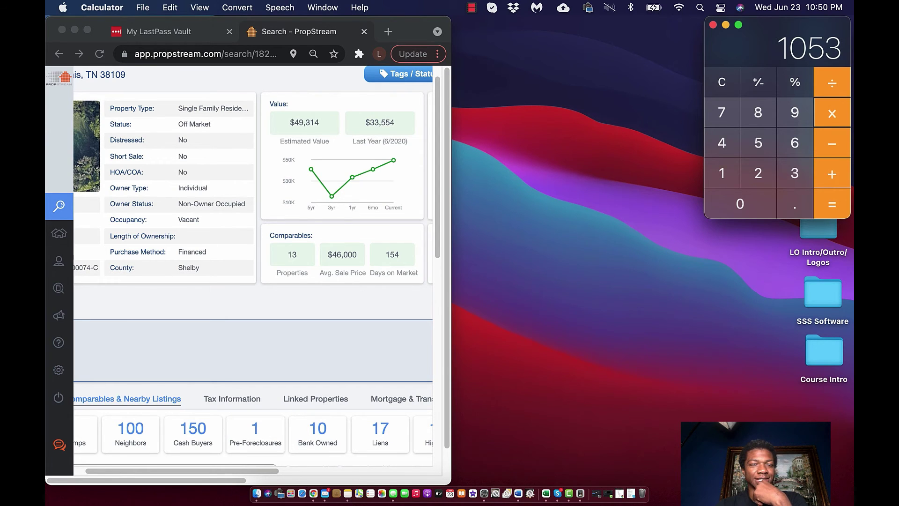
pyautogui.hscroll(-5, 253, 269)
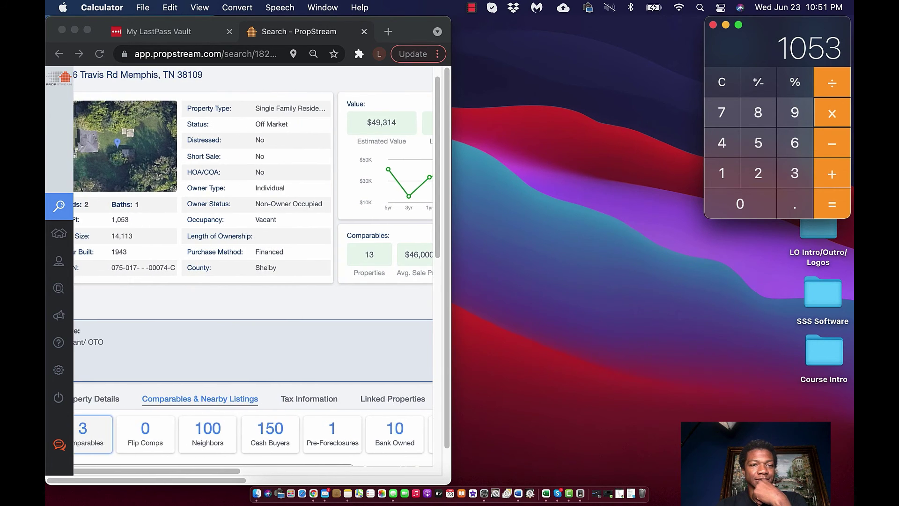
pyautogui.scroll(-3, 252, 269)
pyautogui.scroll(-4, 252, 270)
pyautogui.hscroll(5, 253, 270)
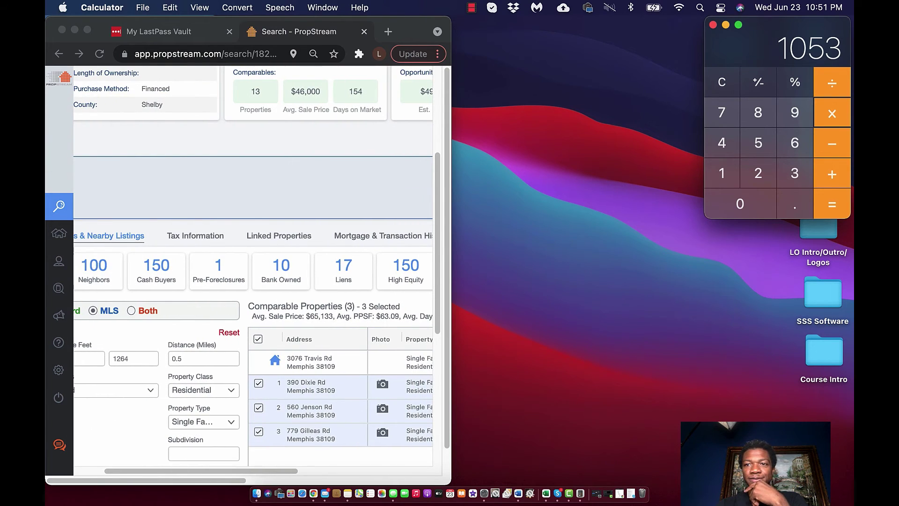
pyautogui.write('63')
pyautogui.write('66339')
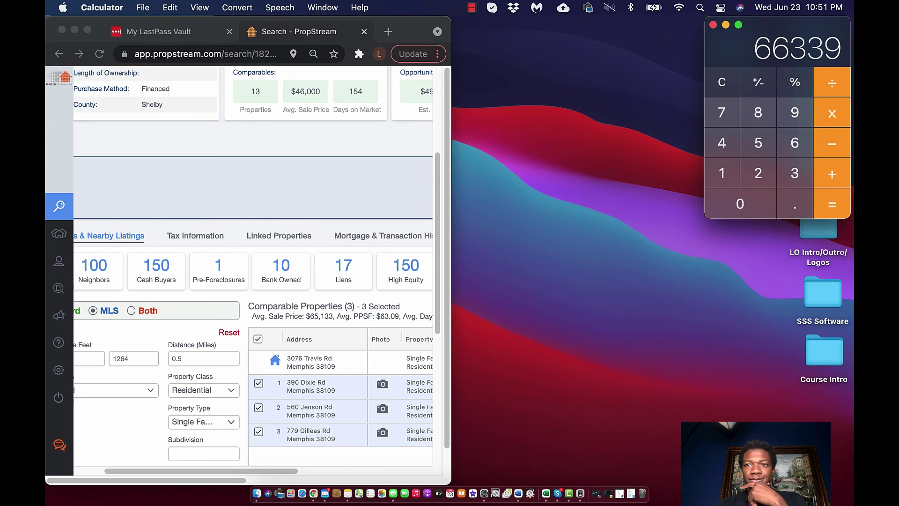
pyautogui.scroll(5, 253, 265)
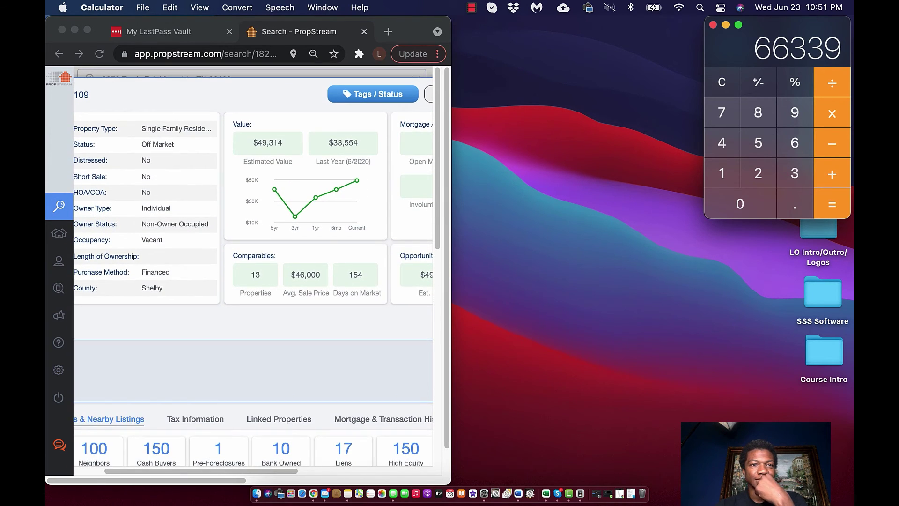
pyautogui.hscroll(-4, 252, 278)
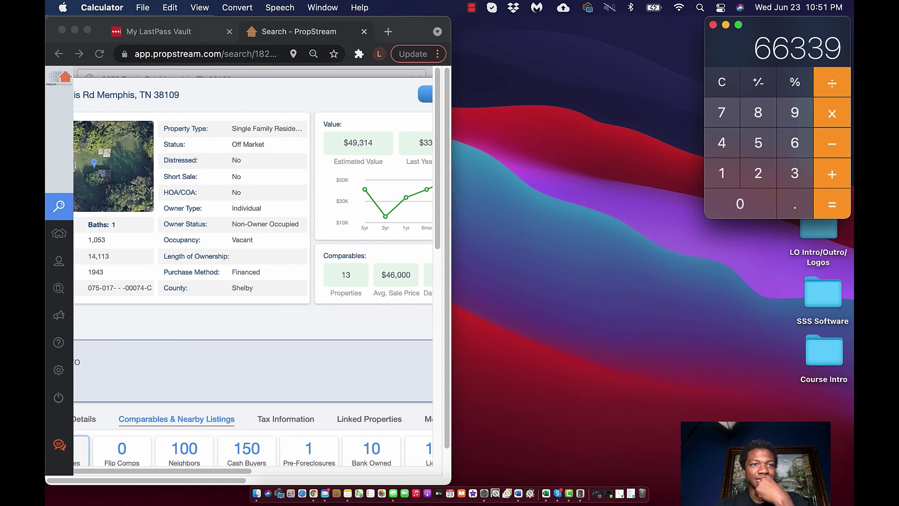
pyautogui.click(87, 30)
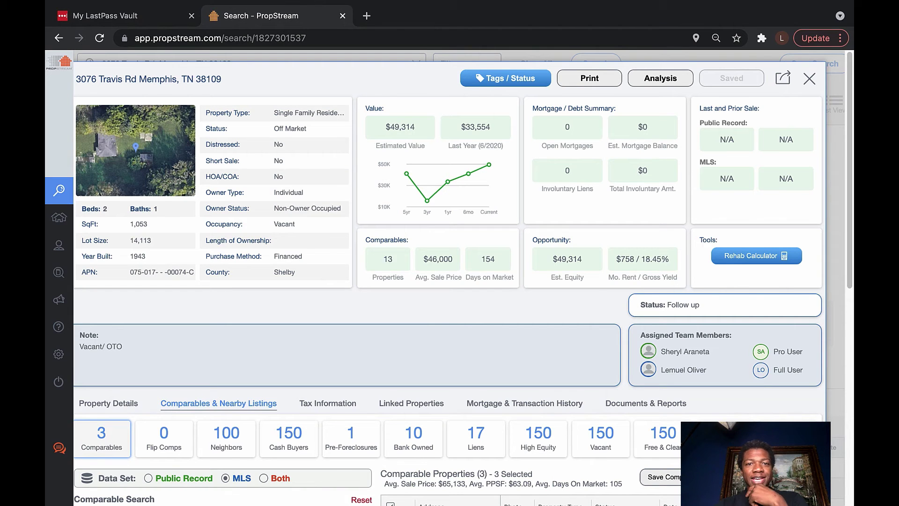
pyautogui.scroll(-3, 450, 281)
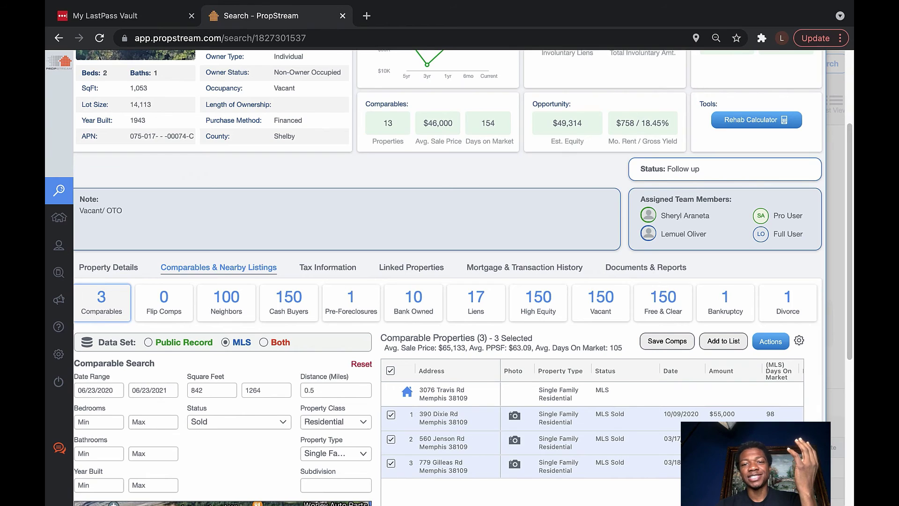
pyautogui.scroll(2, 600, 323)
pyautogui.scroll(-1, 600, 323)
pyautogui.scroll(3, 601, 323)
pyautogui.scroll(1, 450, 281)
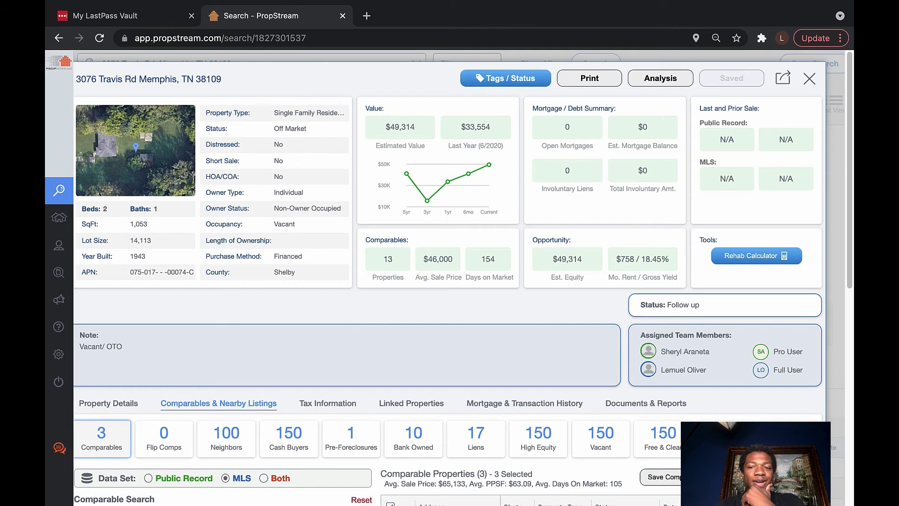
pyautogui.scroll(1, 450, 281)
pyautogui.scroll(-1, 450, 281)
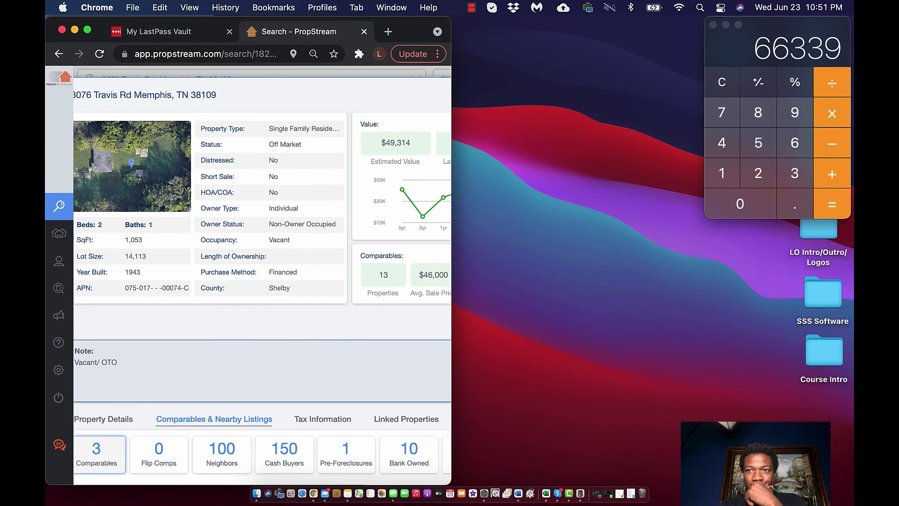
# In basic Calculator, multiply 66339 by 0.60 to get 39803.4
pyautogui.click(804, 192)
pyautogui.press('cmd+2')
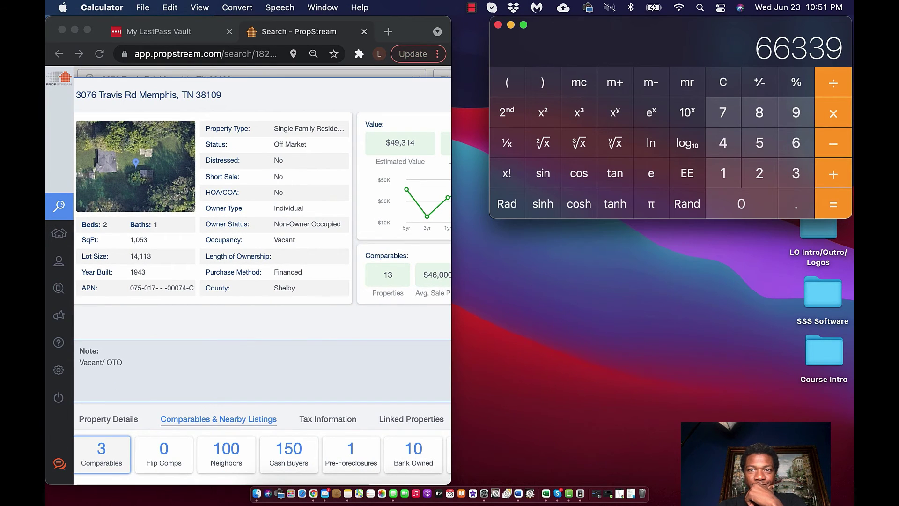
pyautogui.moveTo(523, 24)
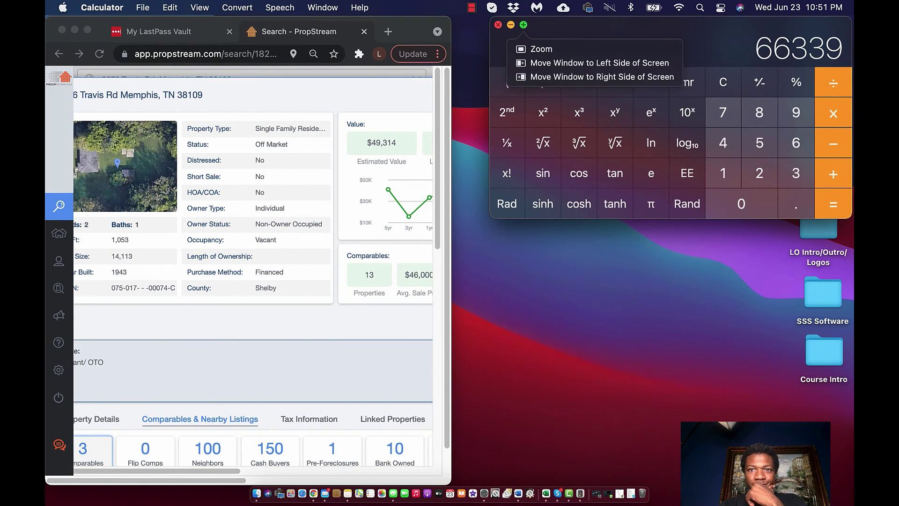
pyautogui.press('super+1')
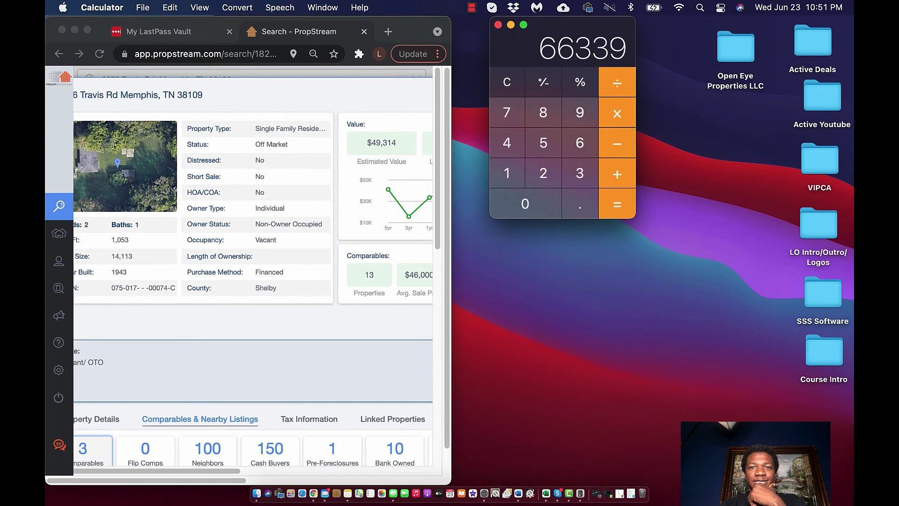
pyautogui.press('Return')
pyautogui.press('*')
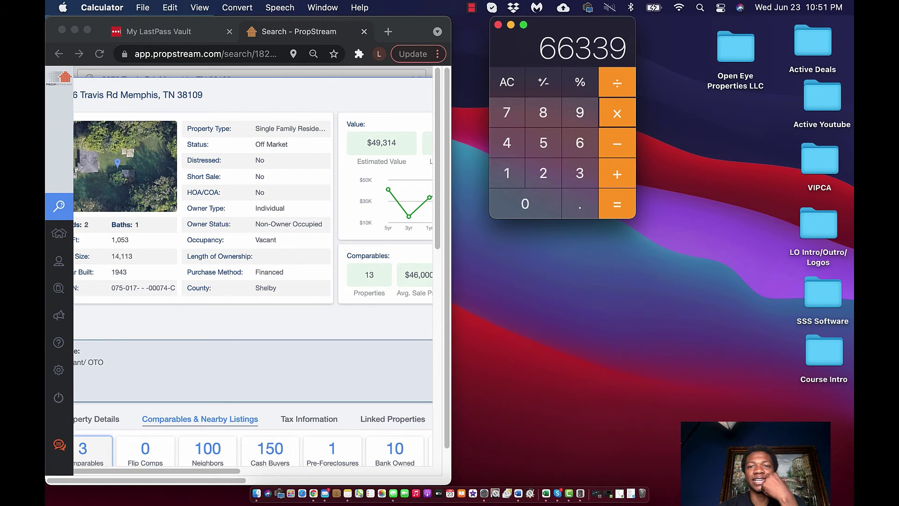
pyautogui.write('.60')
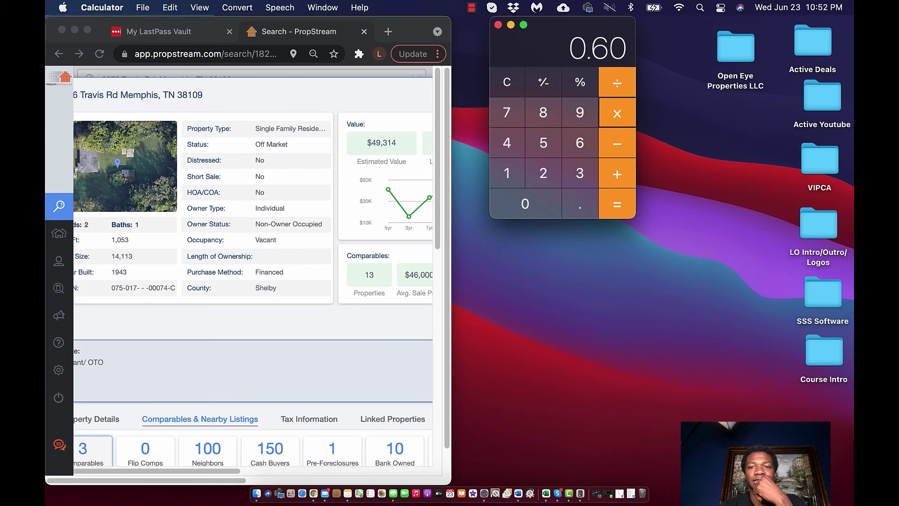
pyautogui.press('Return')
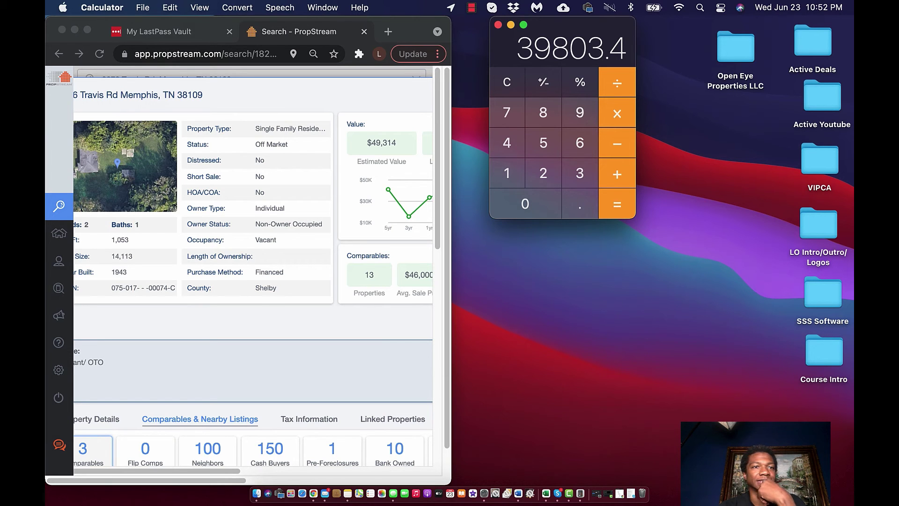
# Subtract 35000 to get 4803.4, quit Calculator, and return Chrome to full screen
pyautogui.click(87, 29)
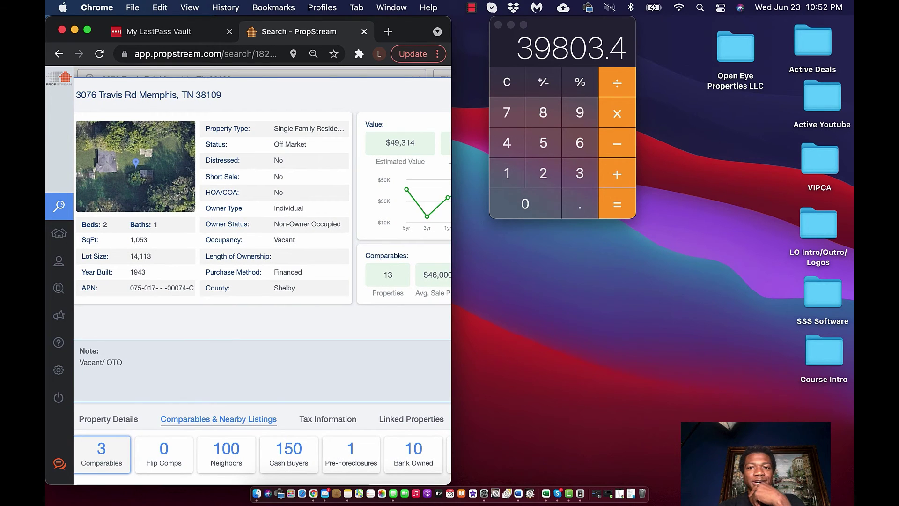
pyautogui.click(617, 144)
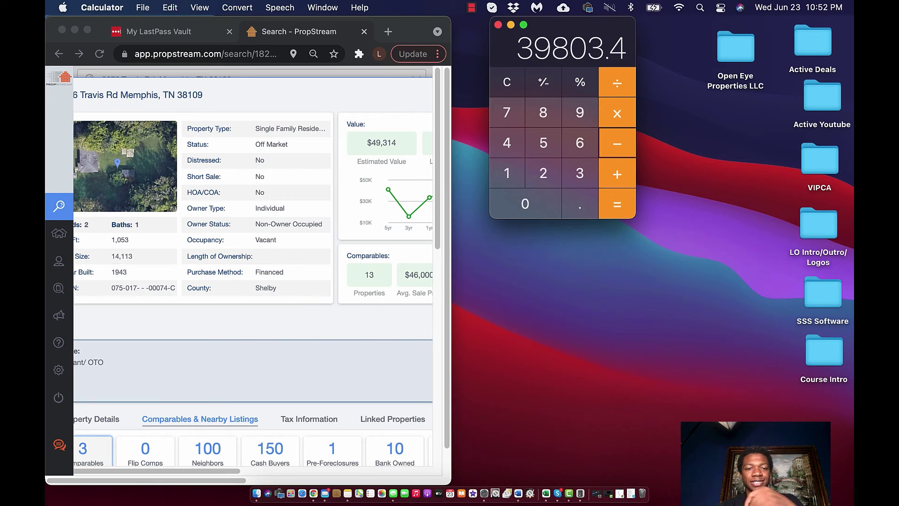
pyautogui.press('0')
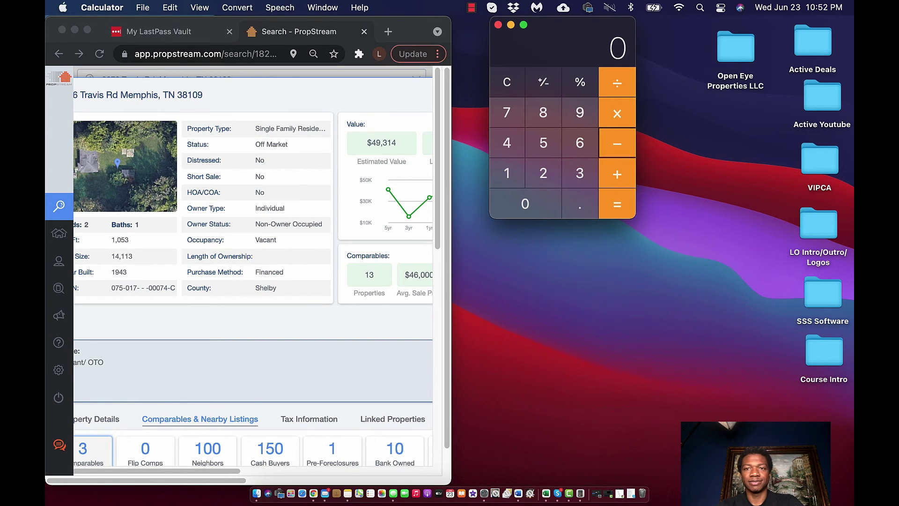
pyautogui.write('35000')
pyautogui.press('Return')
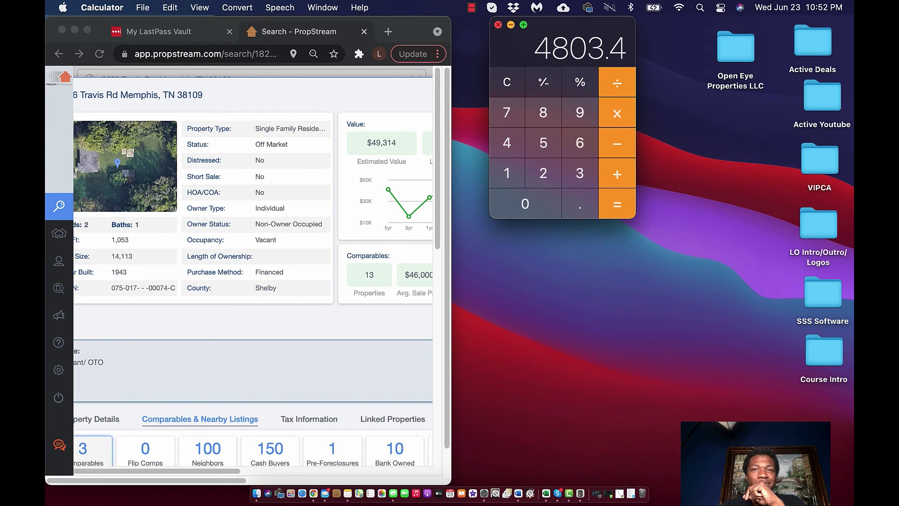
pyautogui.press('super+q')
pyautogui.press('ctrl+super+f')
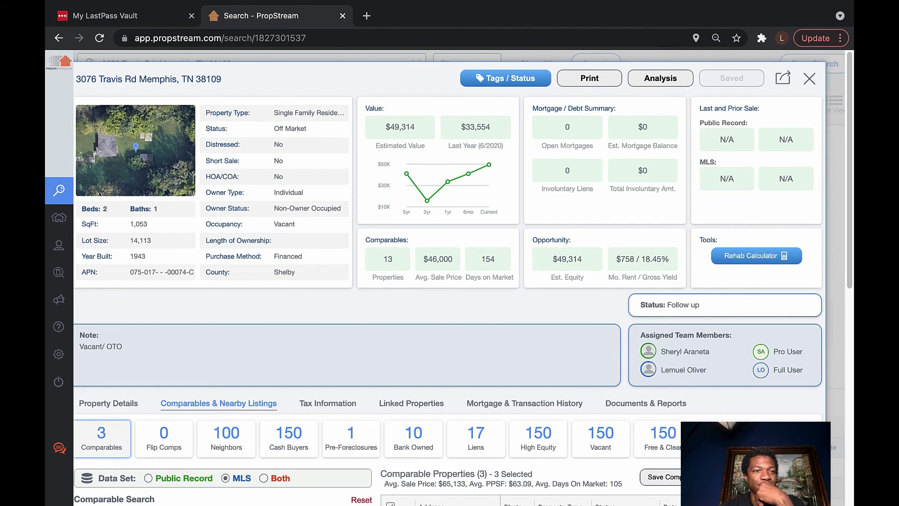
# Open My Properties to list the two saved Travis Rd properties
pyautogui.moveTo(66, 217)
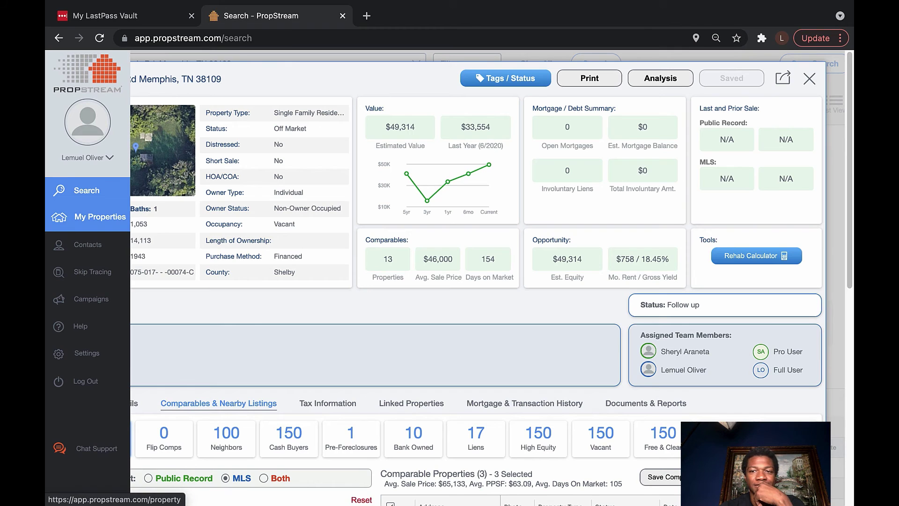
pyautogui.click(66, 216)
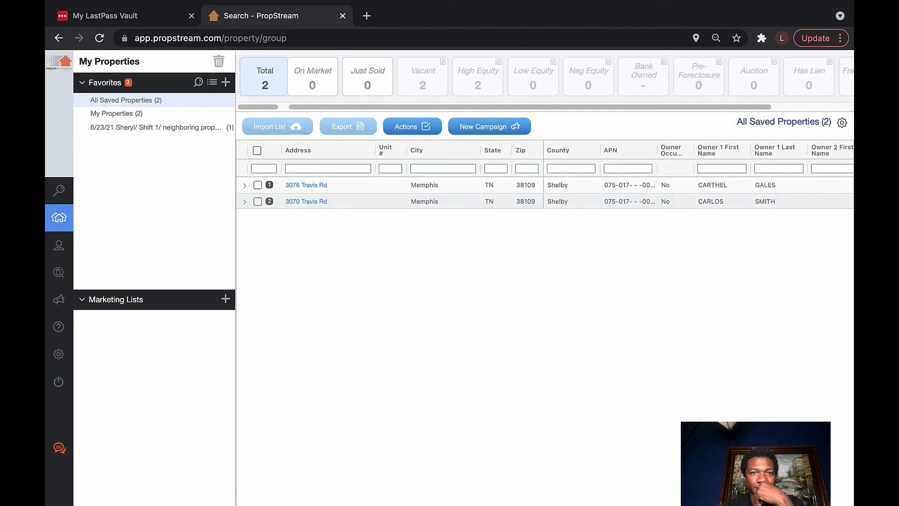
pyautogui.click(306, 185)
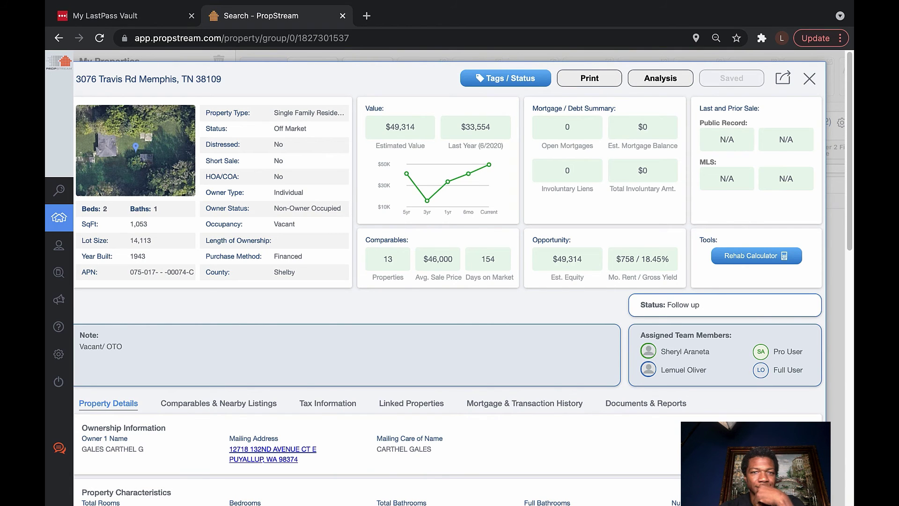
pyautogui.scroll(-5, 449, 281)
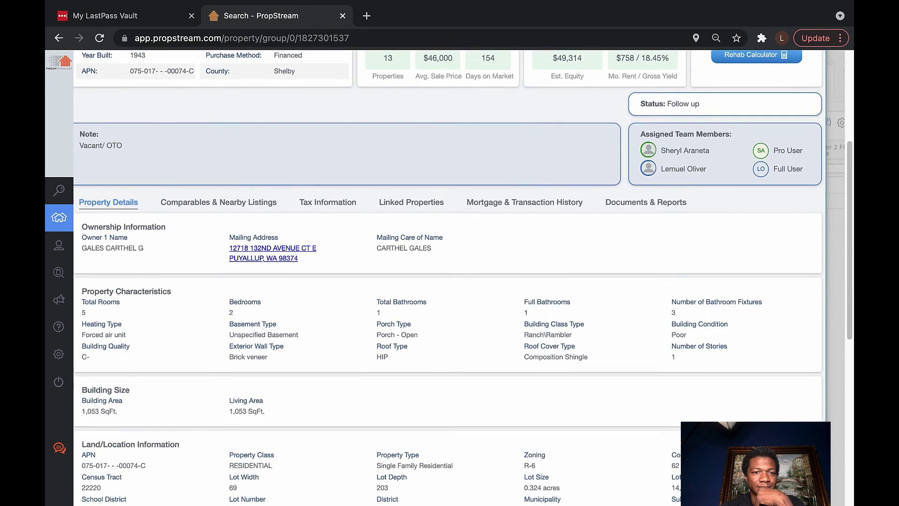
pyautogui.scroll(-3, 449, 280)
pyautogui.scroll(8, 449, 281)
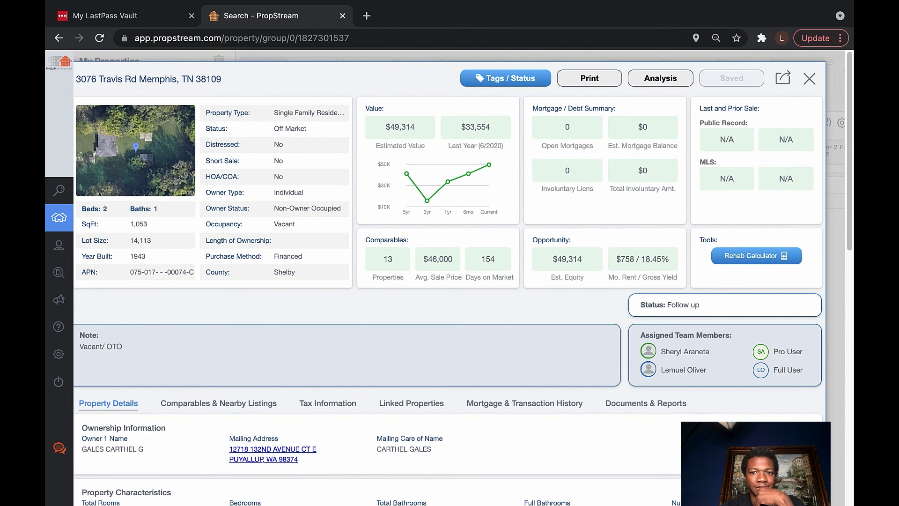
pyautogui.scroll(-3, 411, 306)
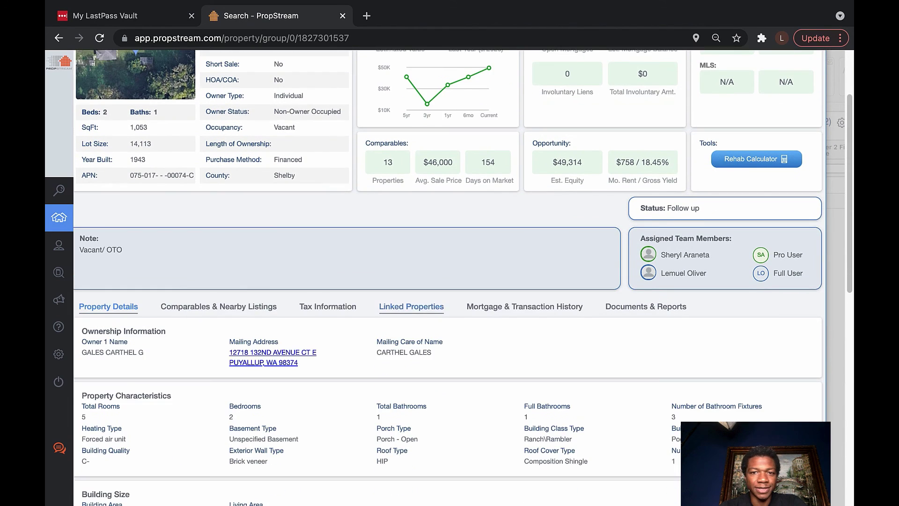
pyautogui.scroll(-2, 411, 306)
pyautogui.scroll(-2, 411, 306)
pyautogui.scroll(-1, 411, 187)
# Check the owner's other holdings on the Linked Properties tab
pyautogui.click(410, 173)
pyautogui.scroll(4, 411, 187)
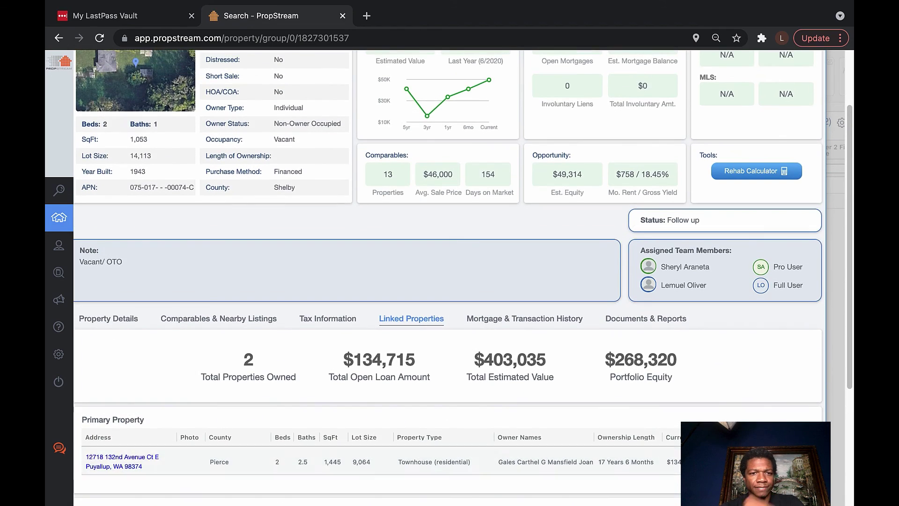
pyautogui.scroll(1, 450, 276)
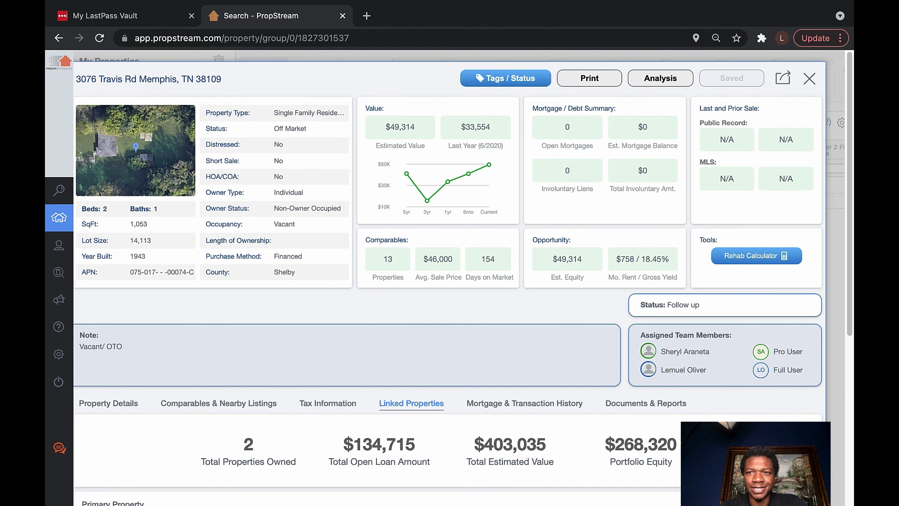
pyautogui.scroll(-6, 449, 281)
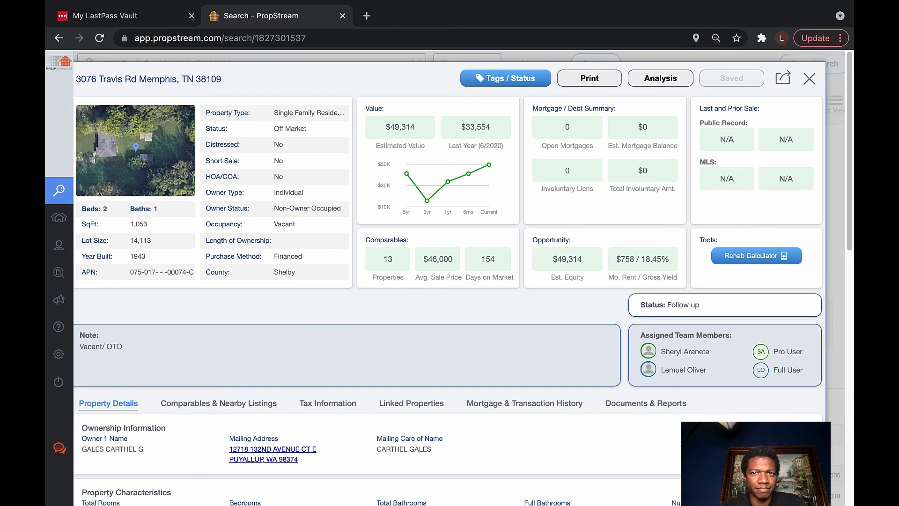
# In the Tags / Status notes, enter 'Vacant/ OTO/' and a new line 'ARV Offer Amount $5K'
pyautogui.click(505, 78)
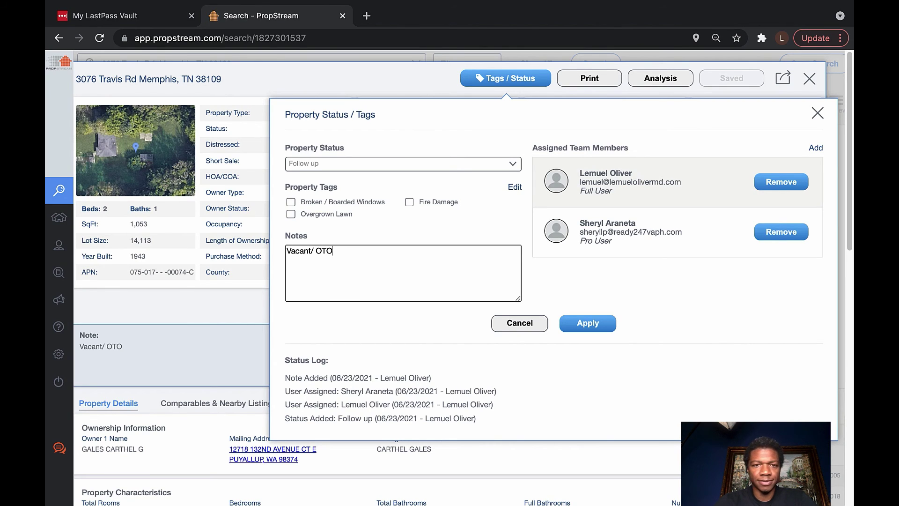
pyautogui.write('/ Offer ')
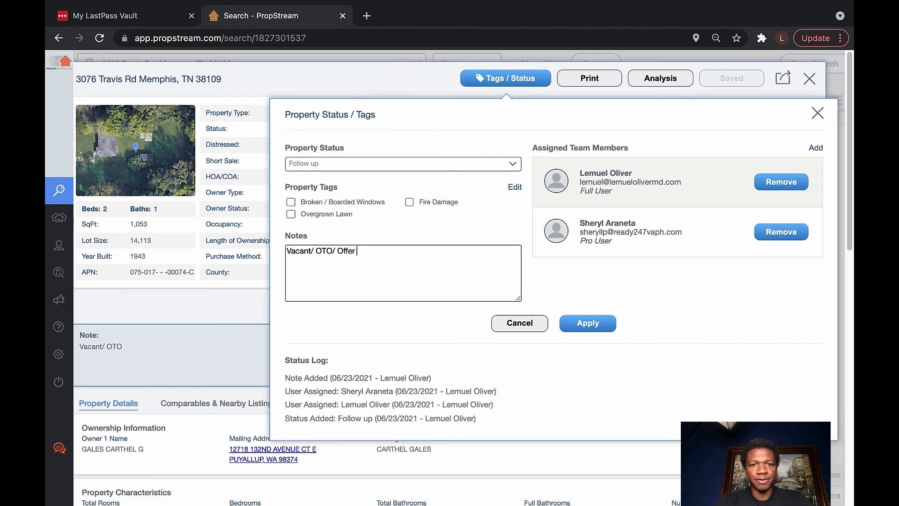
pyautogui.write('$5')
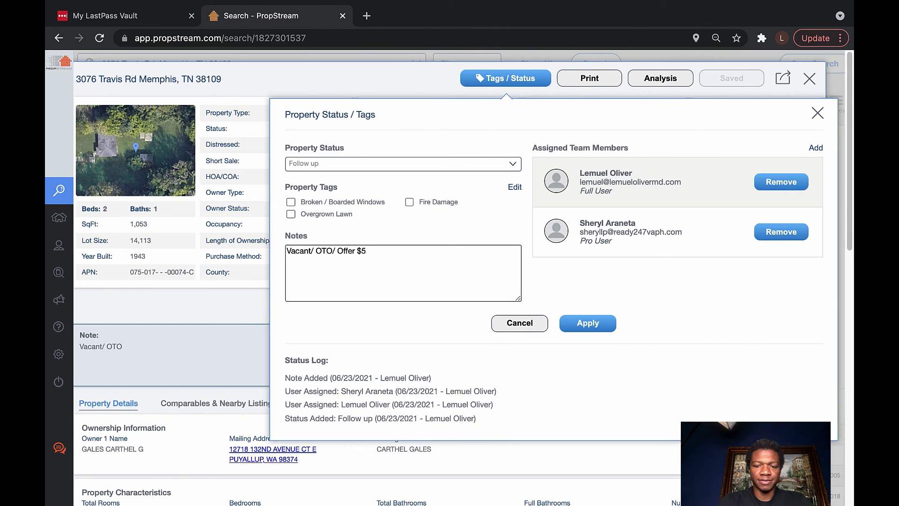
pyautogui.write('K')
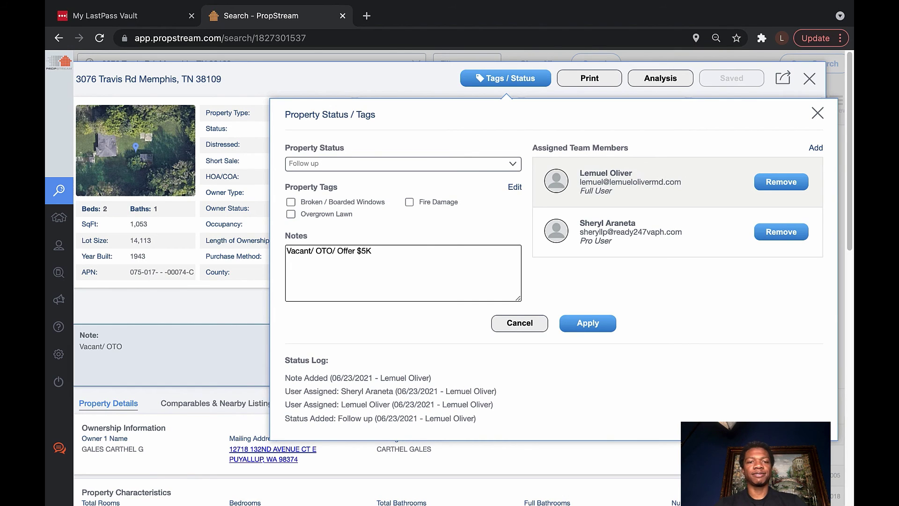
pyautogui.click(354, 251)
pyautogui.write('Amou ')
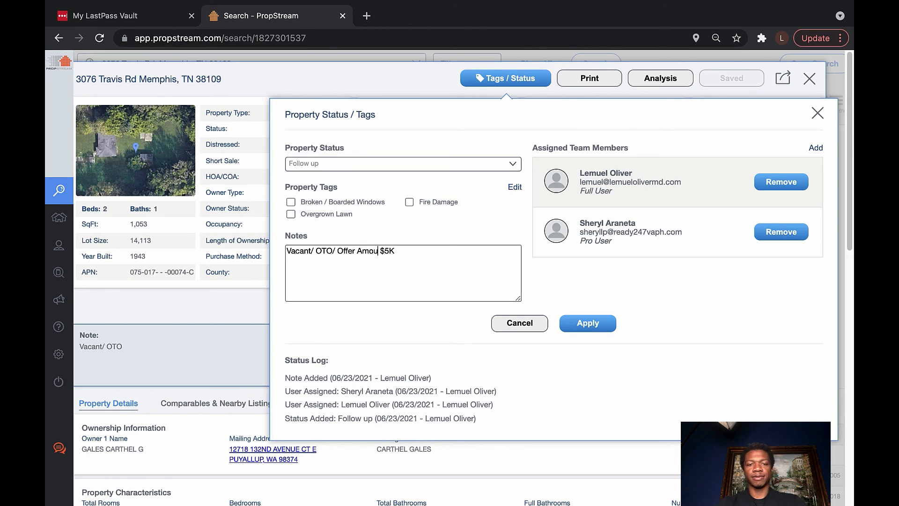
pyautogui.write('nt')
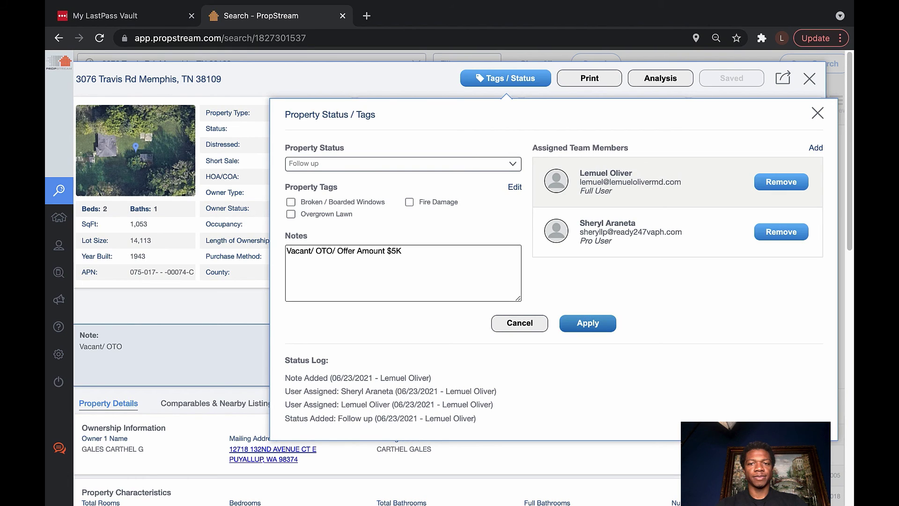
pyautogui.click(385, 251)
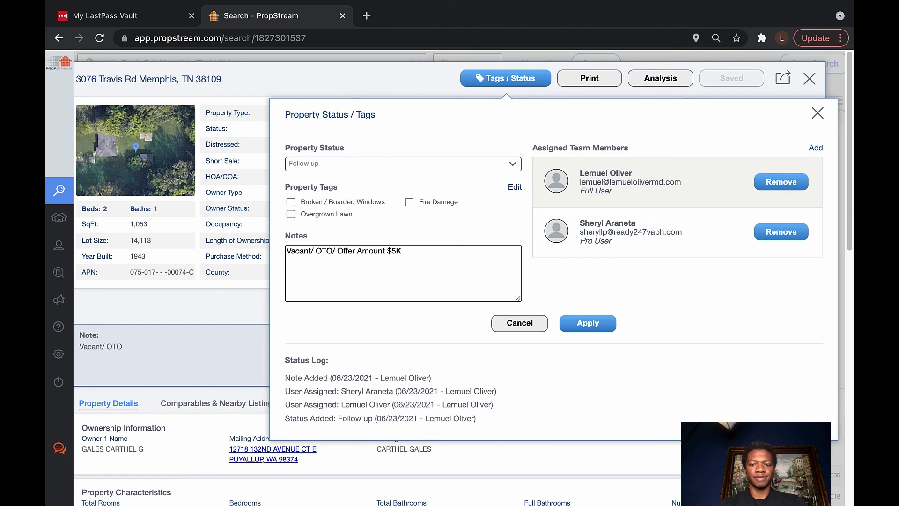
pyautogui.press('Return')
pyautogui.press('Return')
pyautogui.write('ARV ')
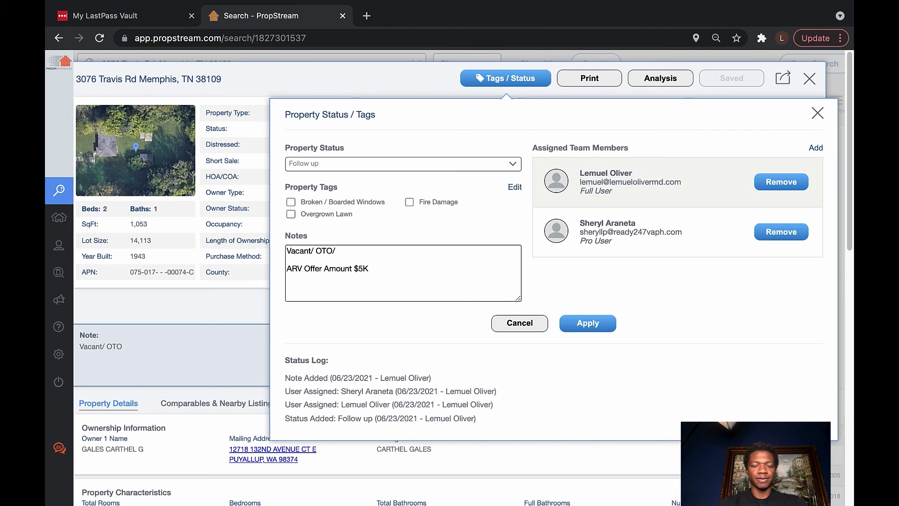
pyautogui.write('**')
pyautogui.press('BackSpace')
pyautogui.press('BackSpace')
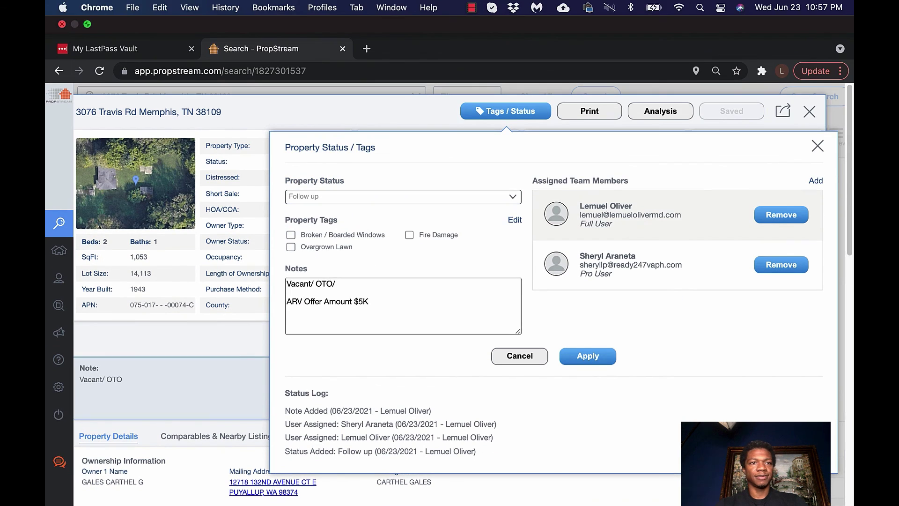
# Start the note's second line as 'ARV = $66K', correcting stray typos
pyautogui.click(87, 24)
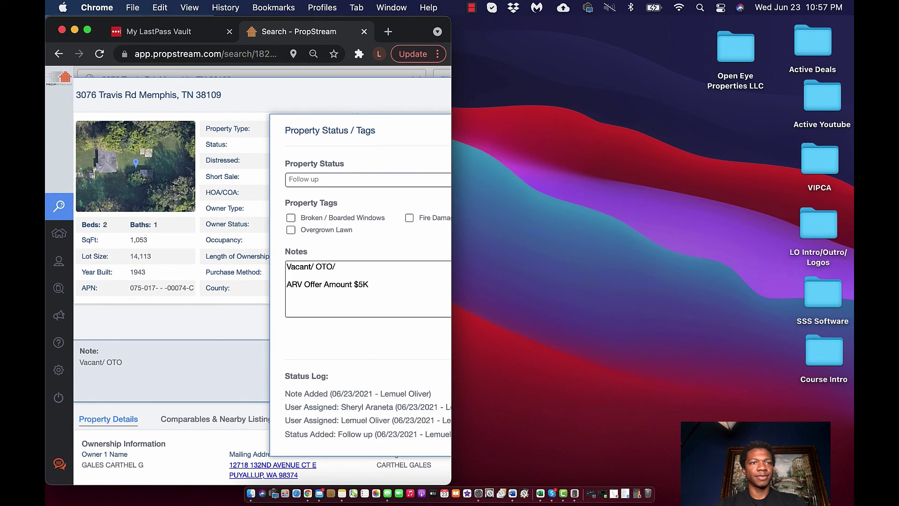
pyautogui.press('ctrl+super+f')
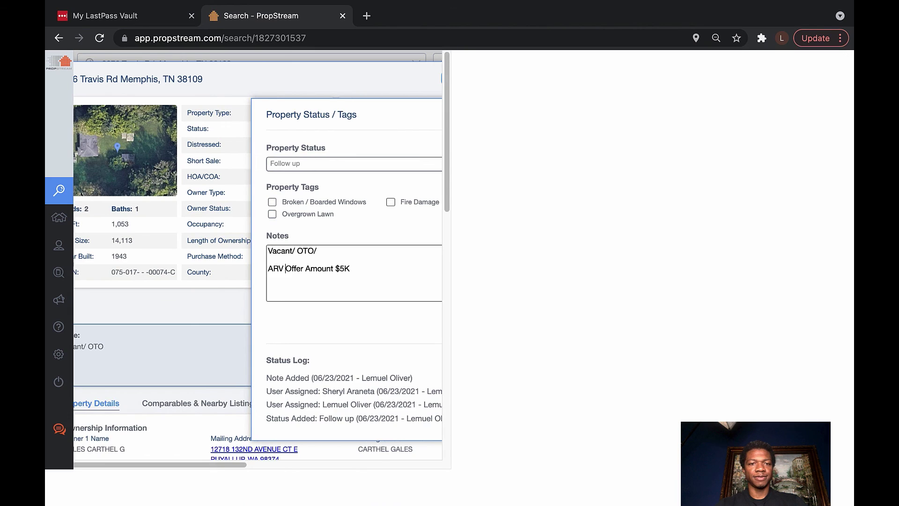
pyautogui.write('+')
pyautogui.press('BackSpace')
pyautogui.press('BackSpace')
pyautogui.press('BackSpace')
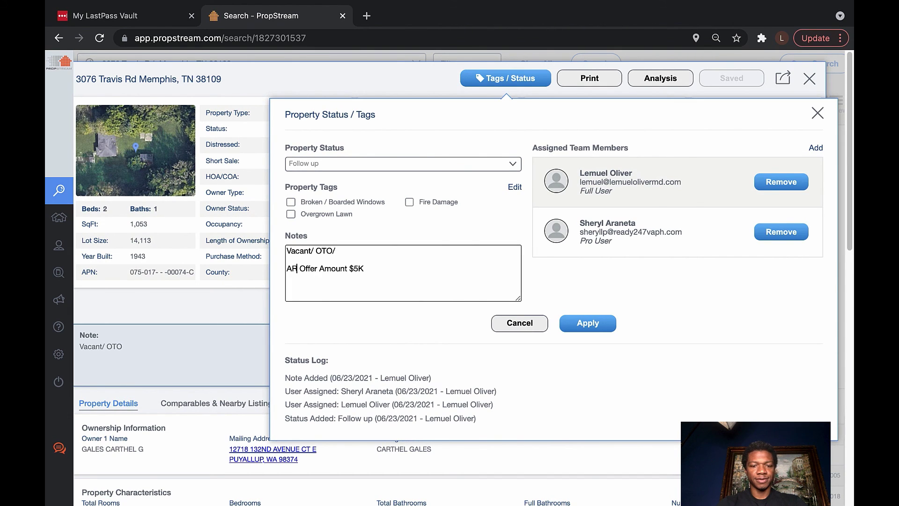
pyautogui.write('V +')
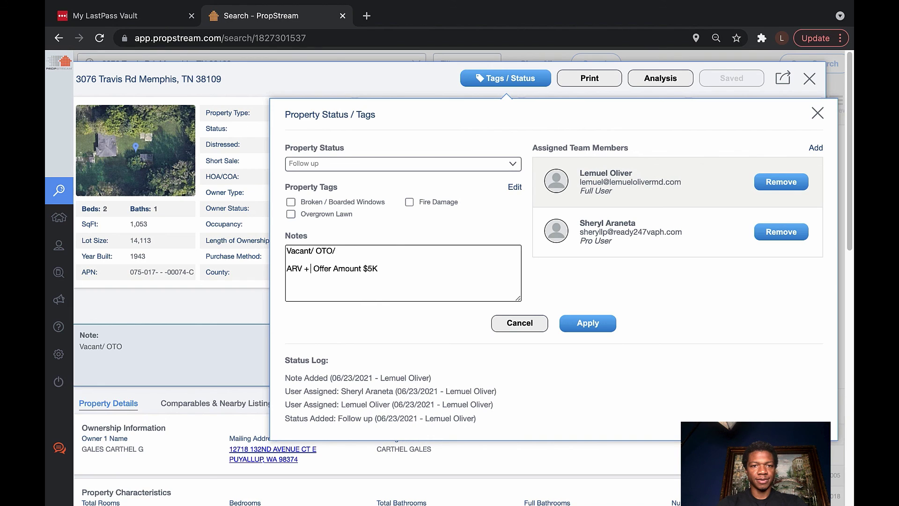
pyautogui.press('BackSpace')
pyautogui.press('BackSpace')
pyautogui.write('/')
pyautogui.press('BackSpace')
pyautogui.press('BackSpace')
pyautogui.write('= ^^')
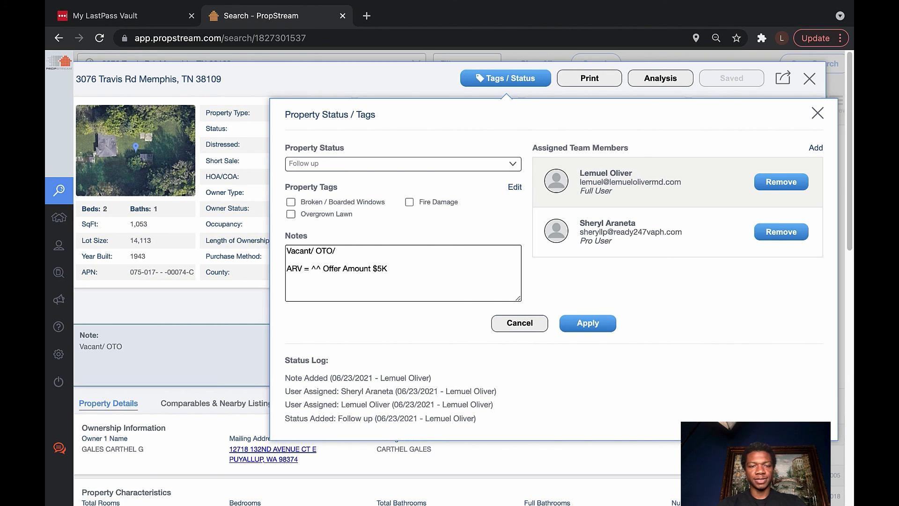
pyautogui.press('BackSpace')
pyautogui.press('BackSpace')
pyautogui.write('66')
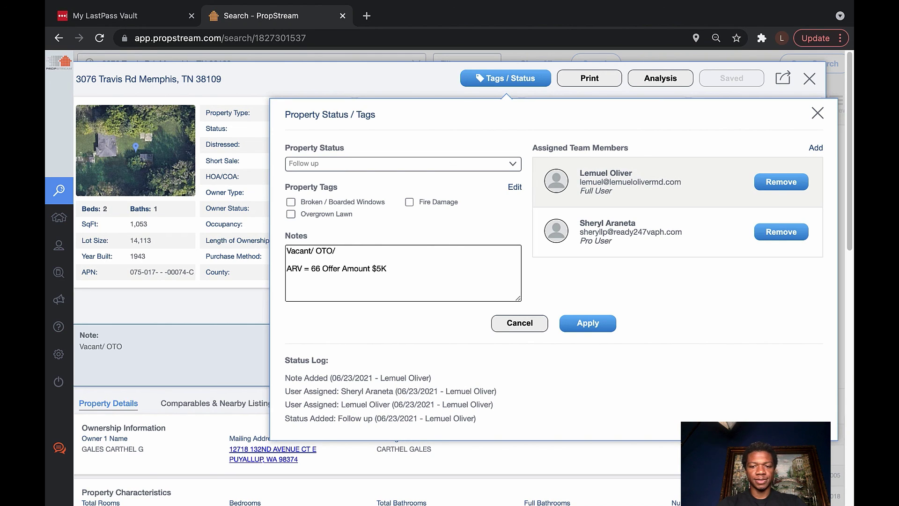
pyautogui.write('K')
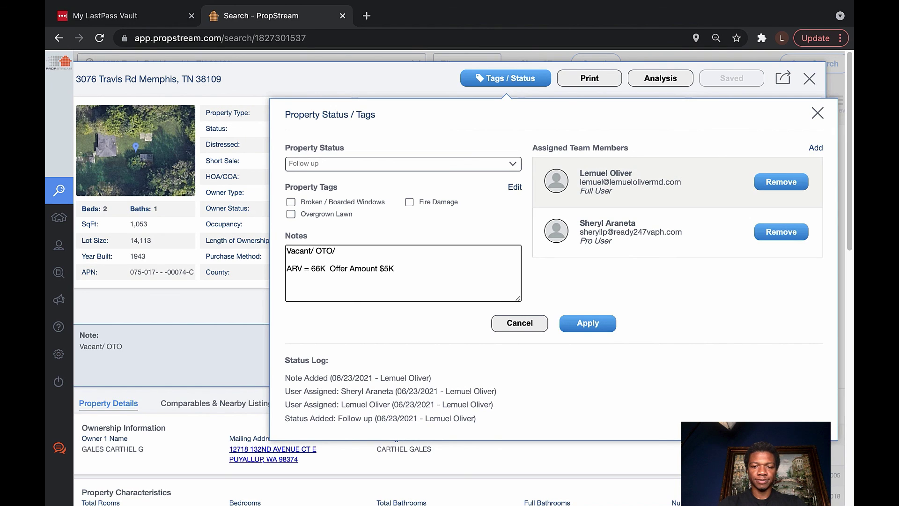
# Extend it with 'X 60% - $35K Construction = $5K (Offer Amount)'
pyautogui.write('X ')
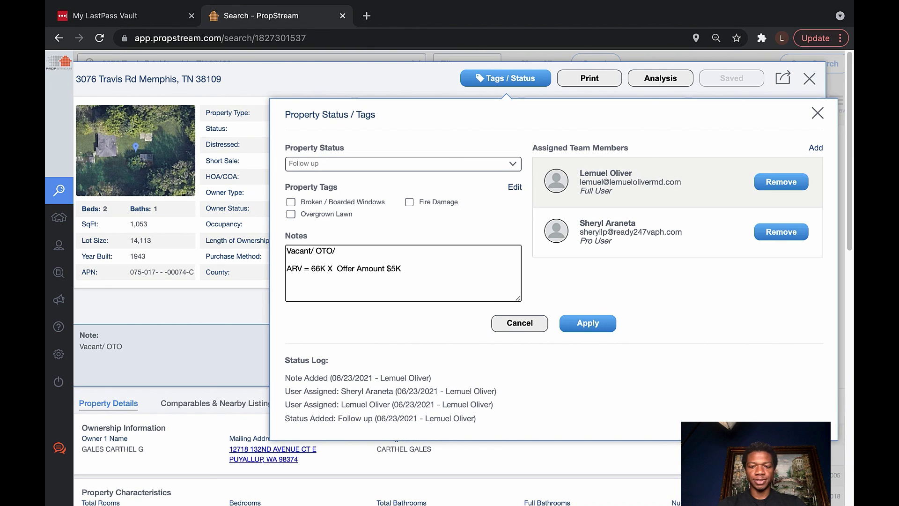
pyautogui.write('>60')
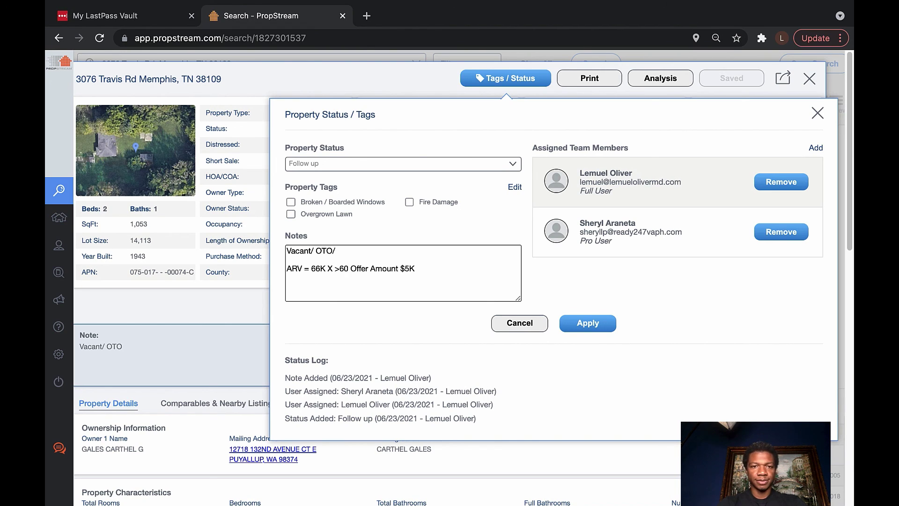
pyautogui.press('BackSpace')
pyautogui.press('BackSpace')
pyautogui.press('BackSpace')
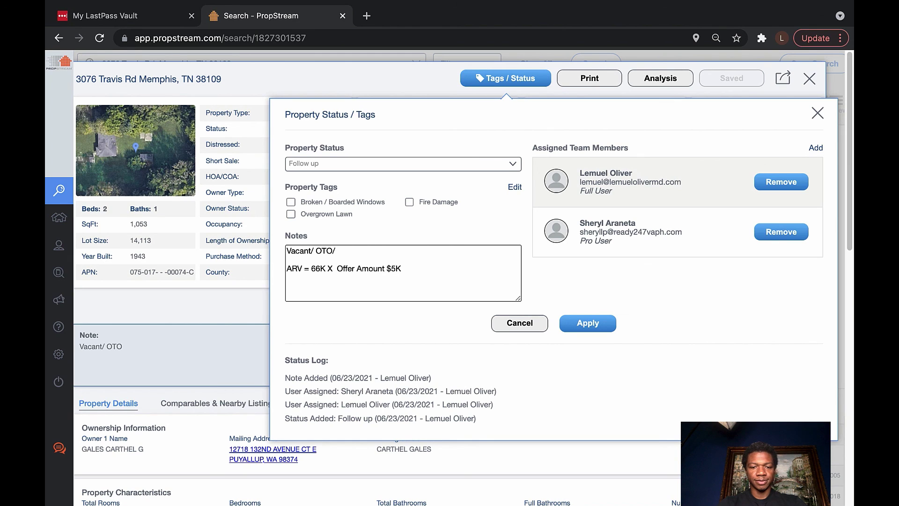
pyautogui.write('60%  -')
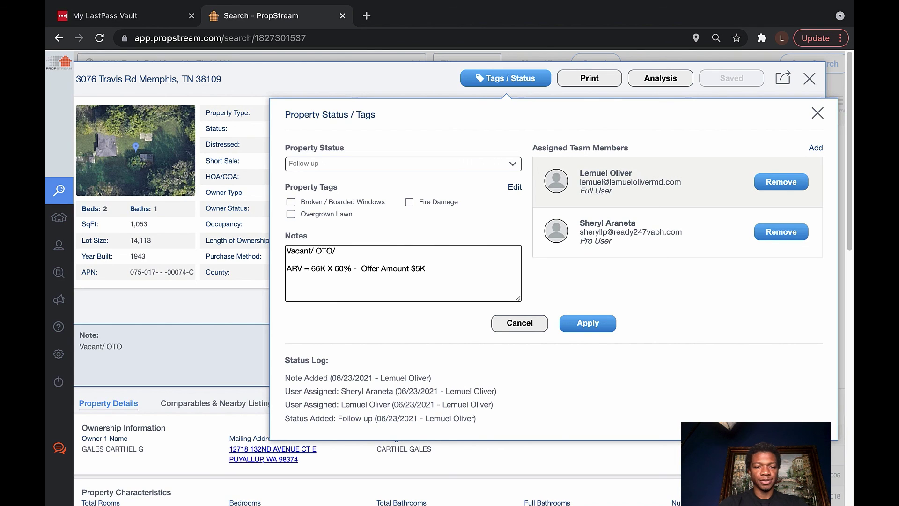
pyautogui.write('$35')
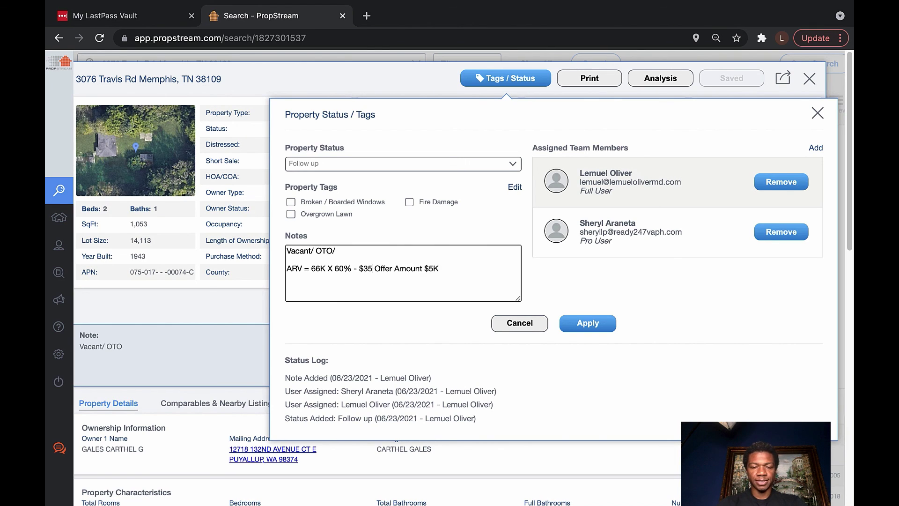
pyautogui.write('K Construction')
pyautogui.press('BackSpace')
pyautogui.press('BackSpace')
pyautogui.press('BackSpace')
pyautogui.press('BackSpace')
pyautogui.write('tion')
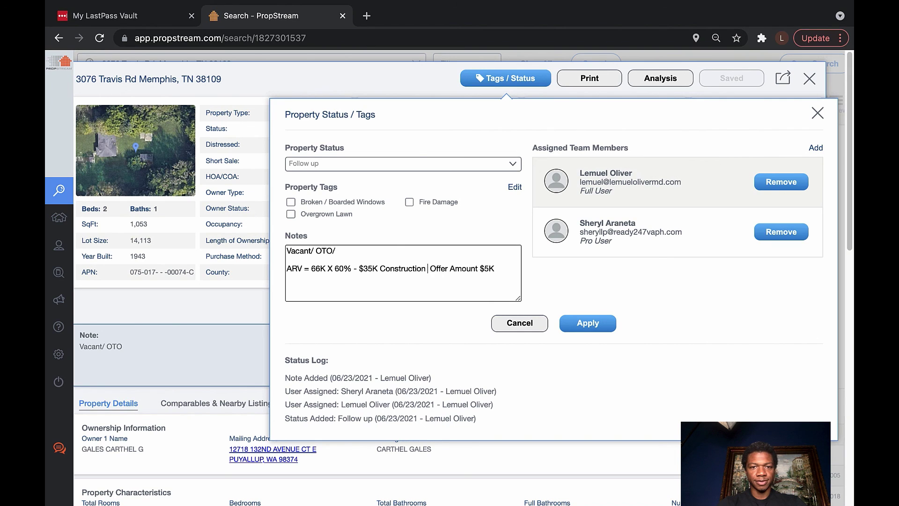
pyautogui.write(' =')
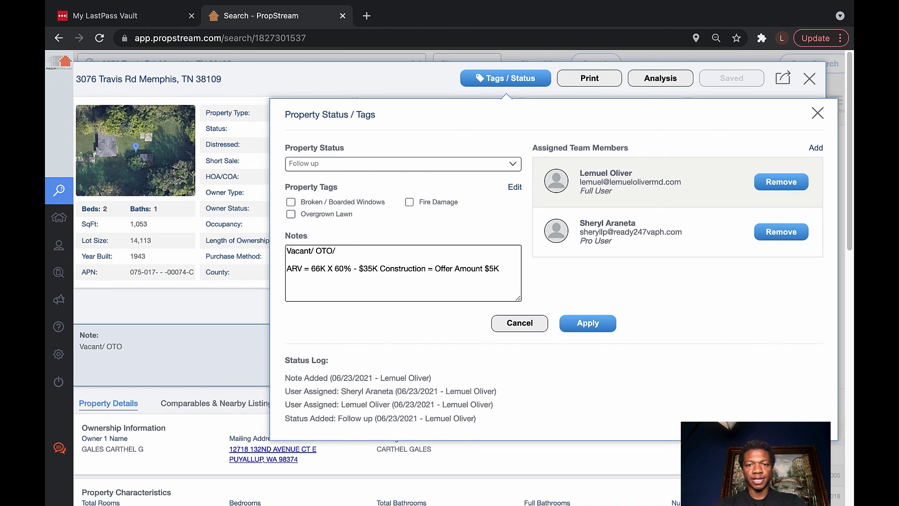
pyautogui.press('BackSpace')
pyautogui.press('BackSpace')
pyautogui.press('BackSpace')
pyautogui.press('BackSpace')
pyautogui.press('BackSpace')
pyautogui.press('BackSpace')
pyautogui.press('BackSpace')
pyautogui.press('BackSpace')
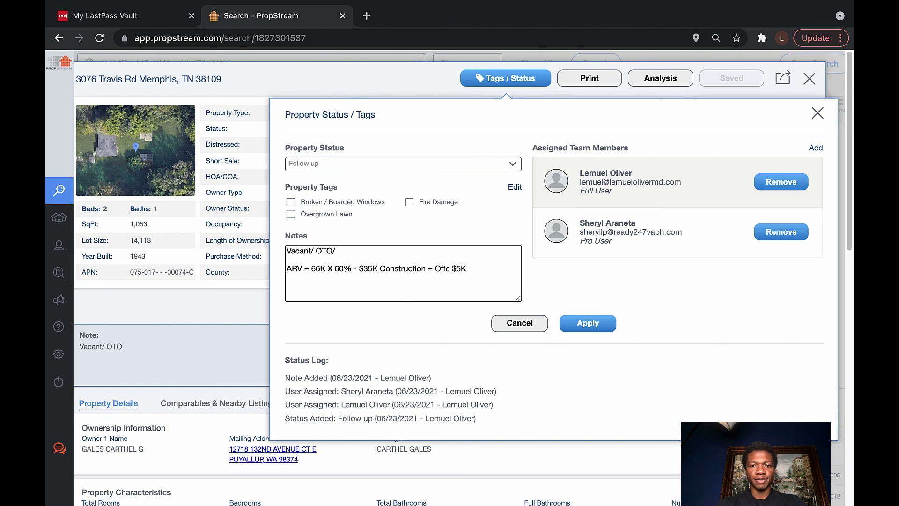
pyautogui.press('BackSpace')
pyautogui.press('BackSpace')
pyautogui.press('BackSpace')
pyautogui.press('BackSpace')
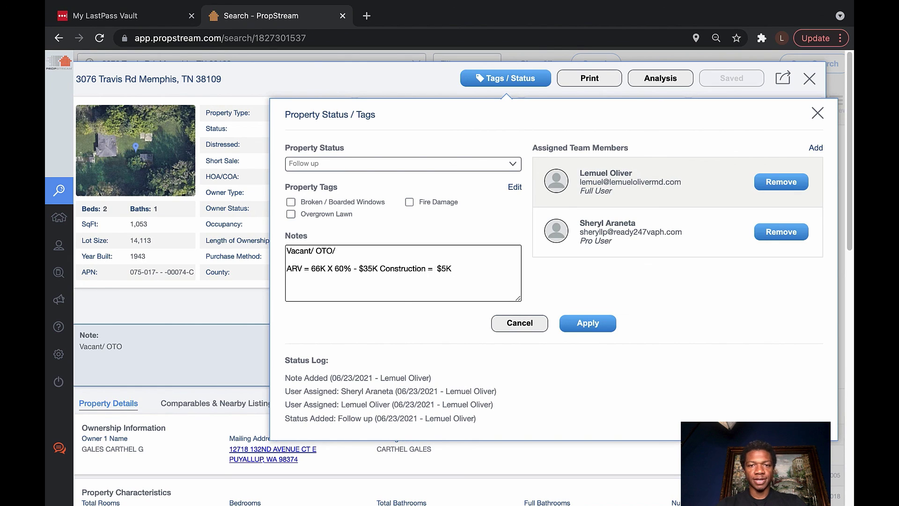
pyautogui.press('BackSpace')
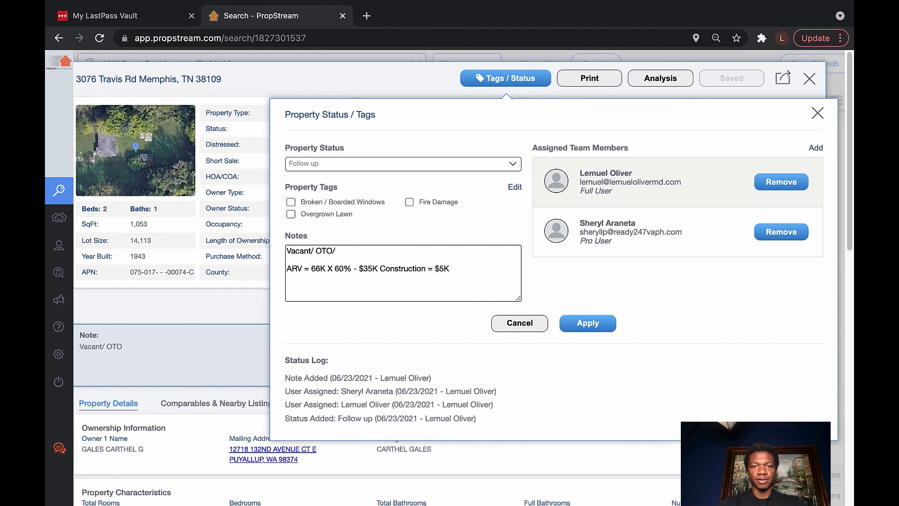
pyautogui.write('(')
pyautogui.press('BackSpace')
pyautogui.write('Offer ')
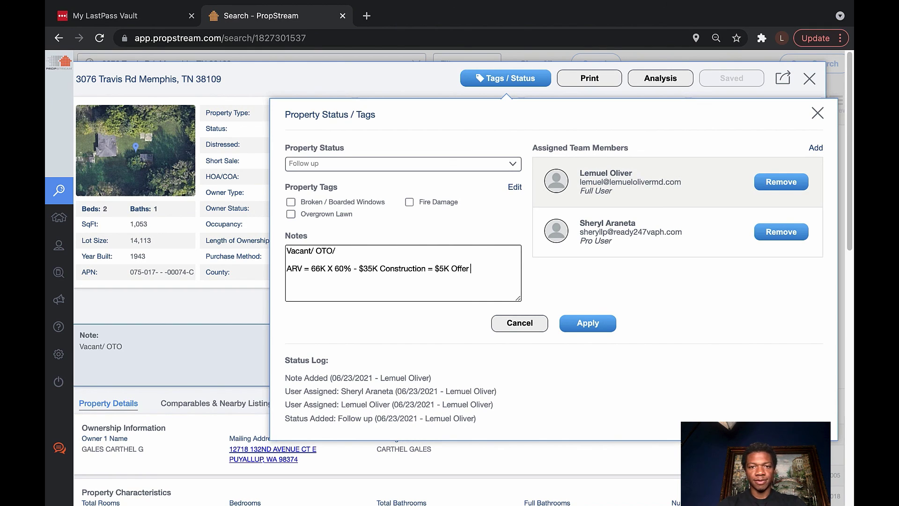
pyautogui.write('Amount')
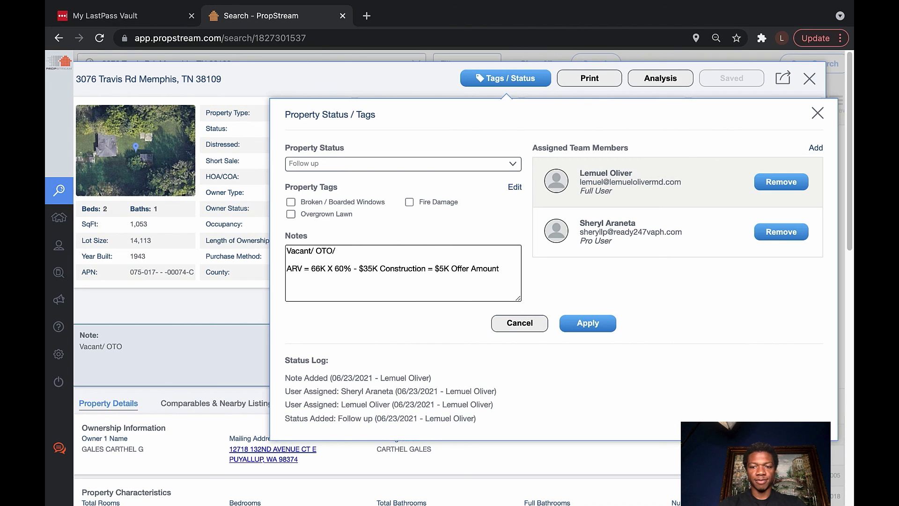
pyautogui.write(')')
pyautogui.press('Left')
pyautogui.press('Left')
pyautogui.press('Left')
pyautogui.press('Left')
pyautogui.press('Left')
pyautogui.press('Left')
pyautogui.press('Left')
pyautogui.press('Left')
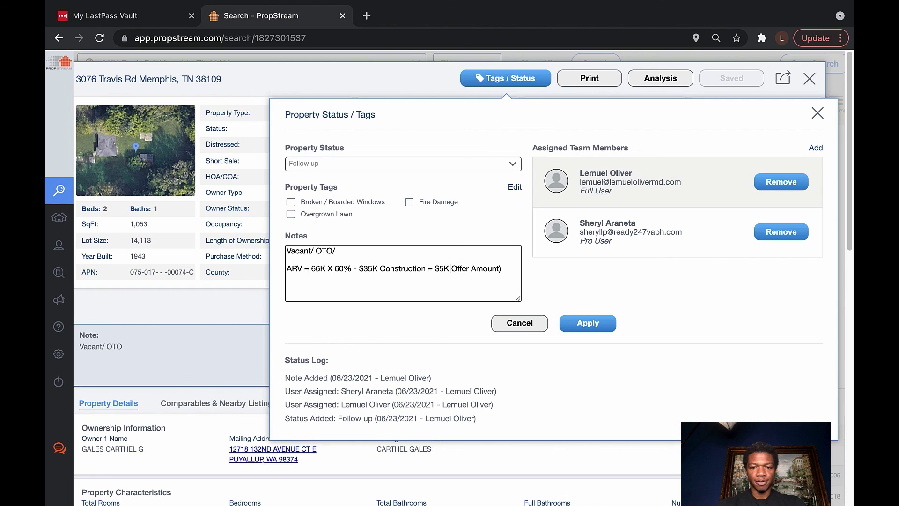
pyautogui.write('(')
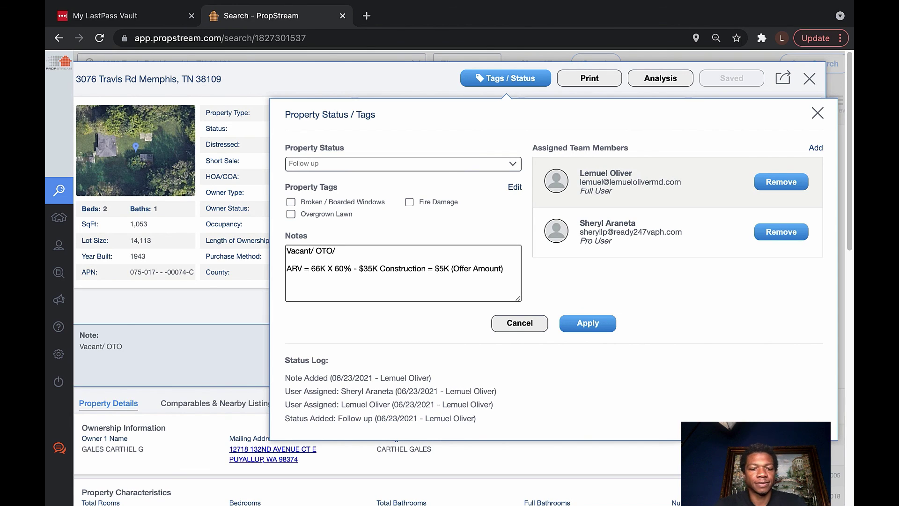
pyautogui.write('$')
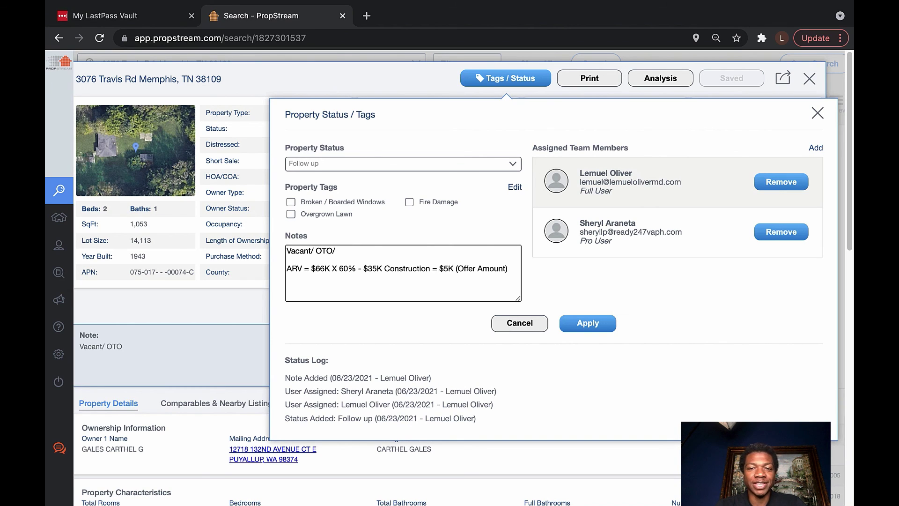
pyautogui.click(587, 323)
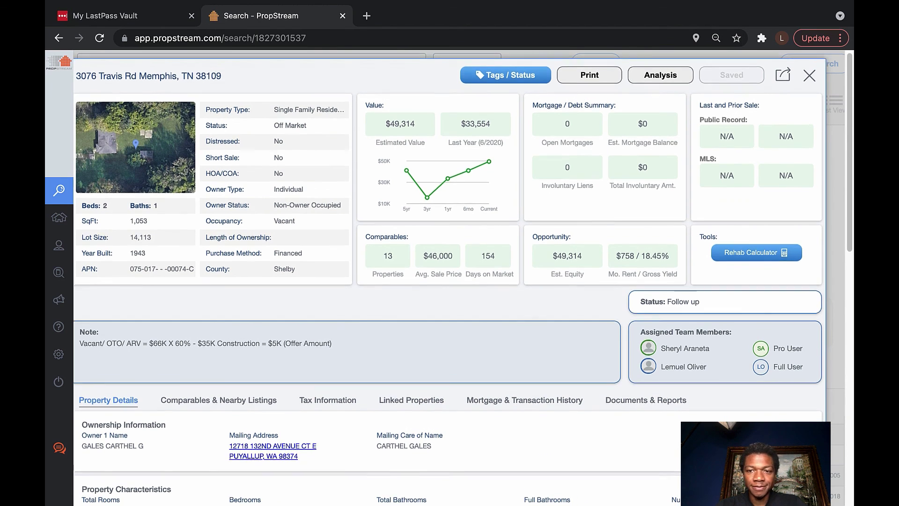
pyautogui.scroll(-2, 450, 281)
pyautogui.scroll(-5, 449, 281)
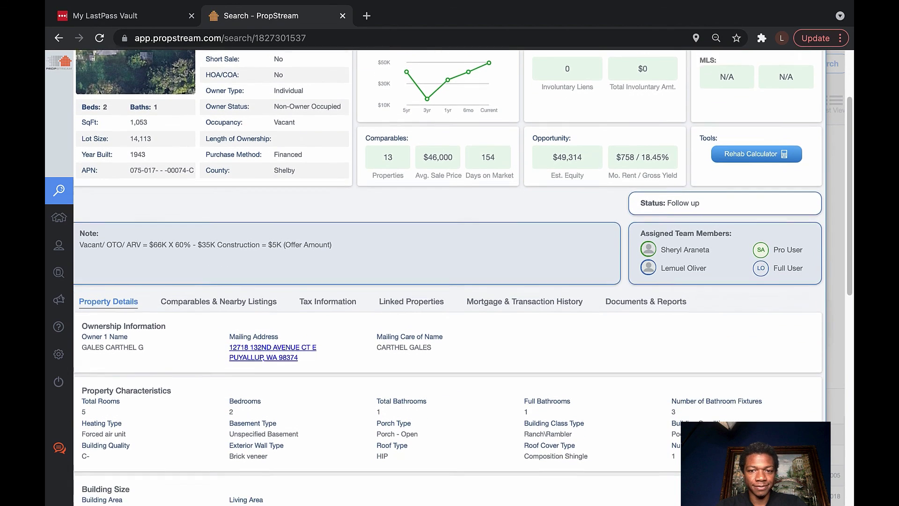
pyautogui.scroll(-5, 448, 277)
pyautogui.scroll(-6, 448, 277)
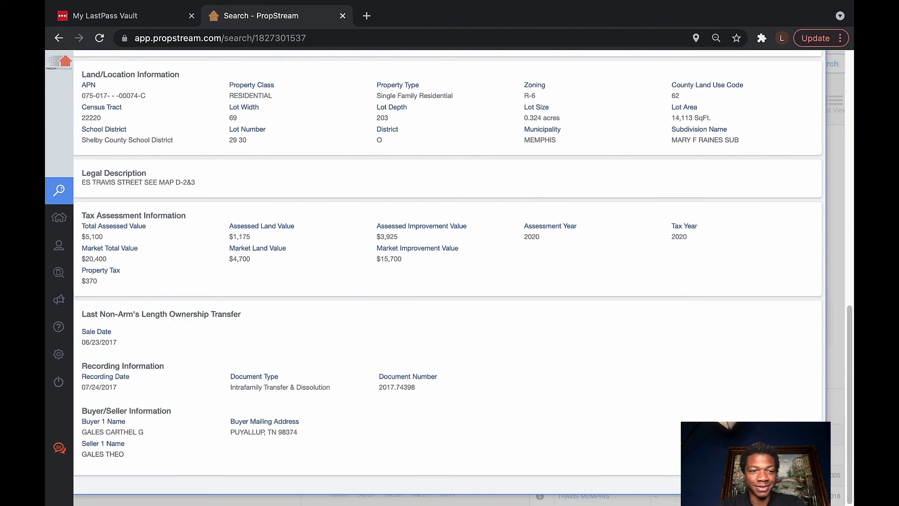
pyautogui.scroll(5, 448, 277)
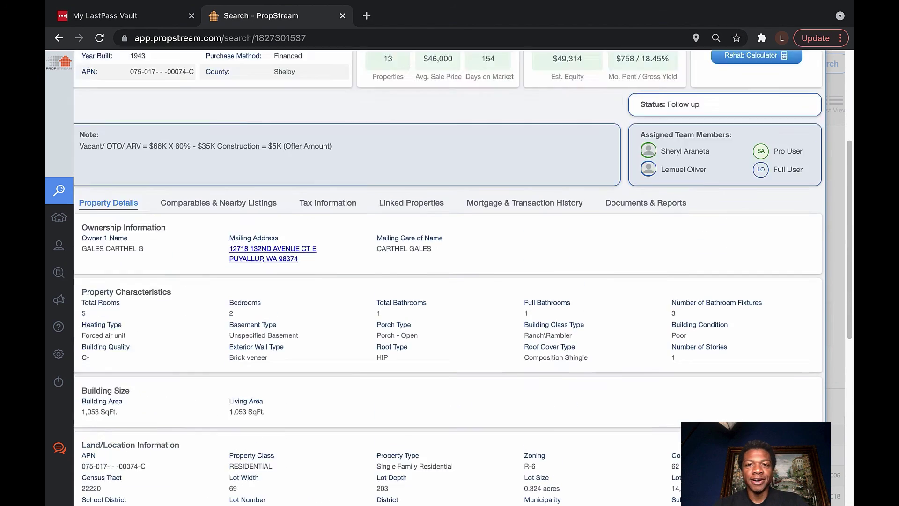